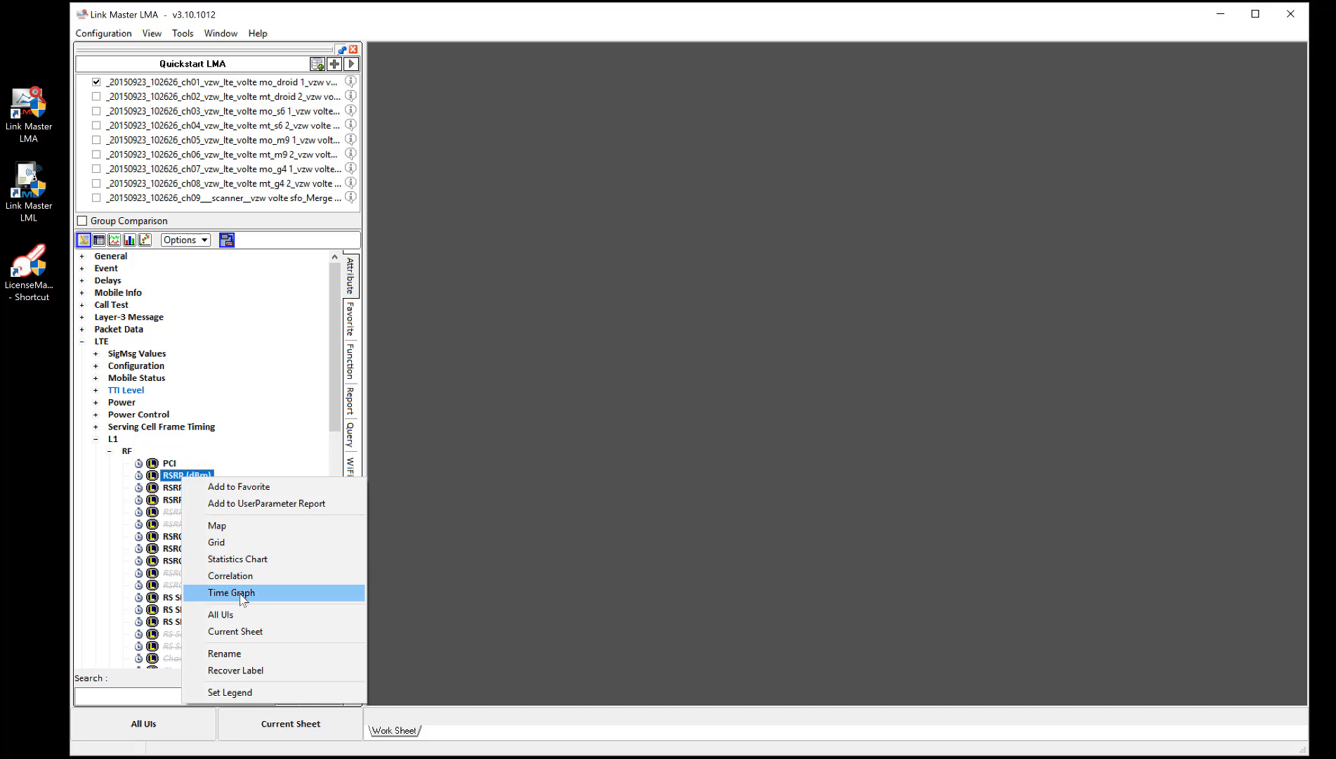
- Plot the ch01 RSRP (dBm) attribute as a time graph and add RSRQ (dB) and RS SNR (dB) graphs below it
left_click(241, 593)
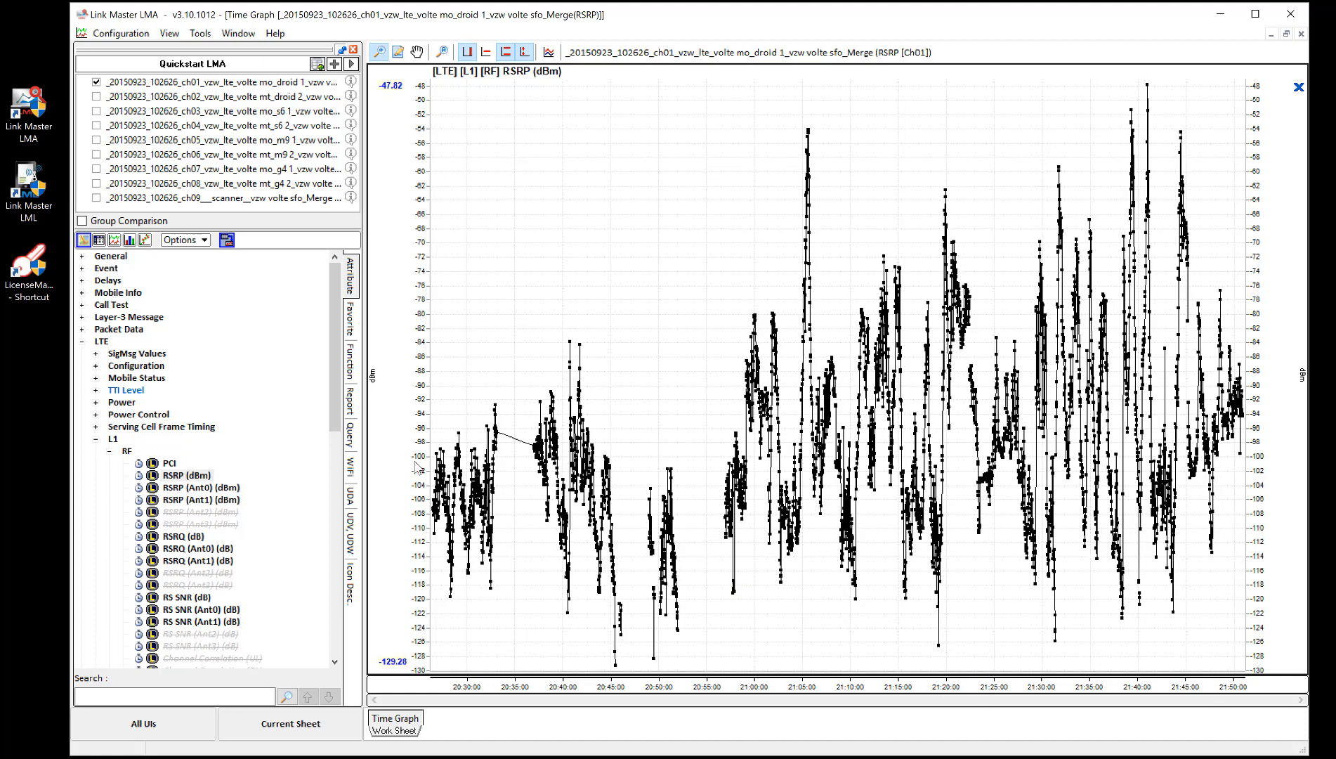
left_click_drag(199, 536, 660, 362)
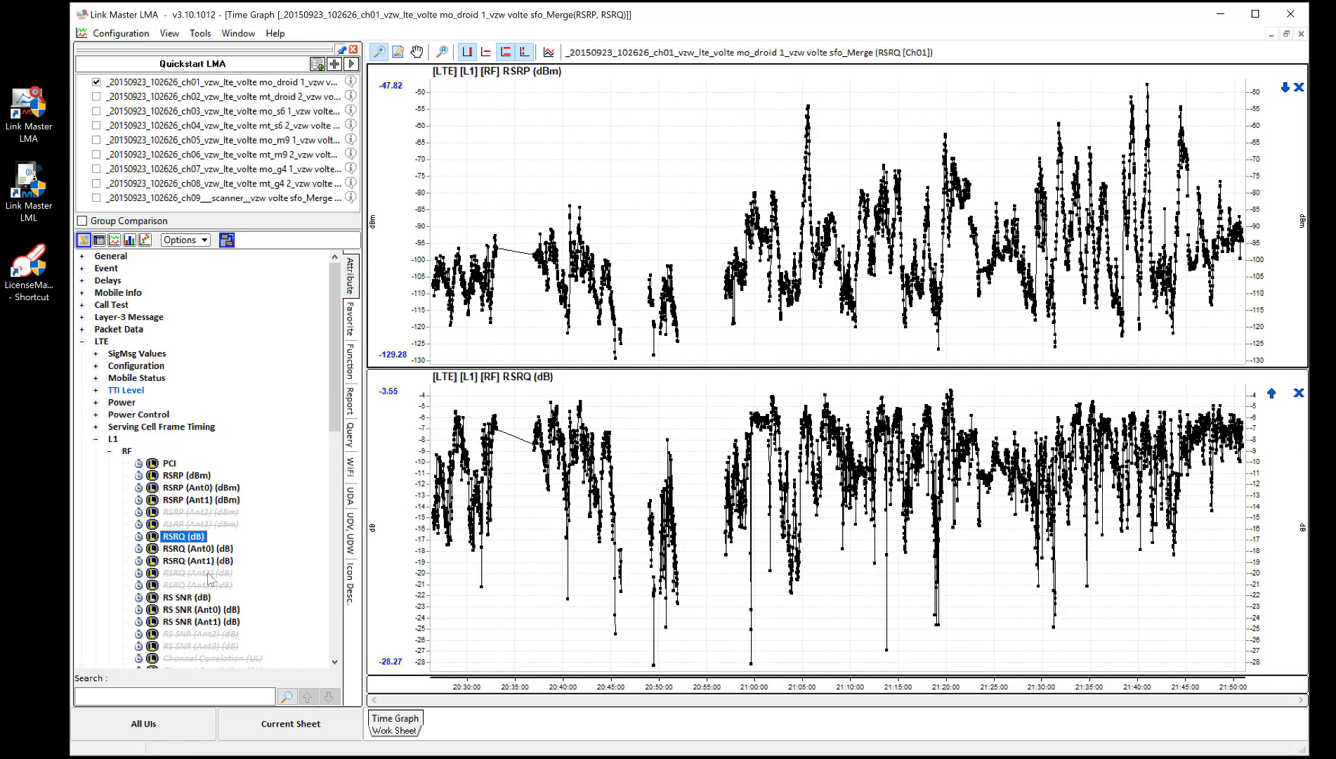
left_click_drag(195, 607, 589, 566)
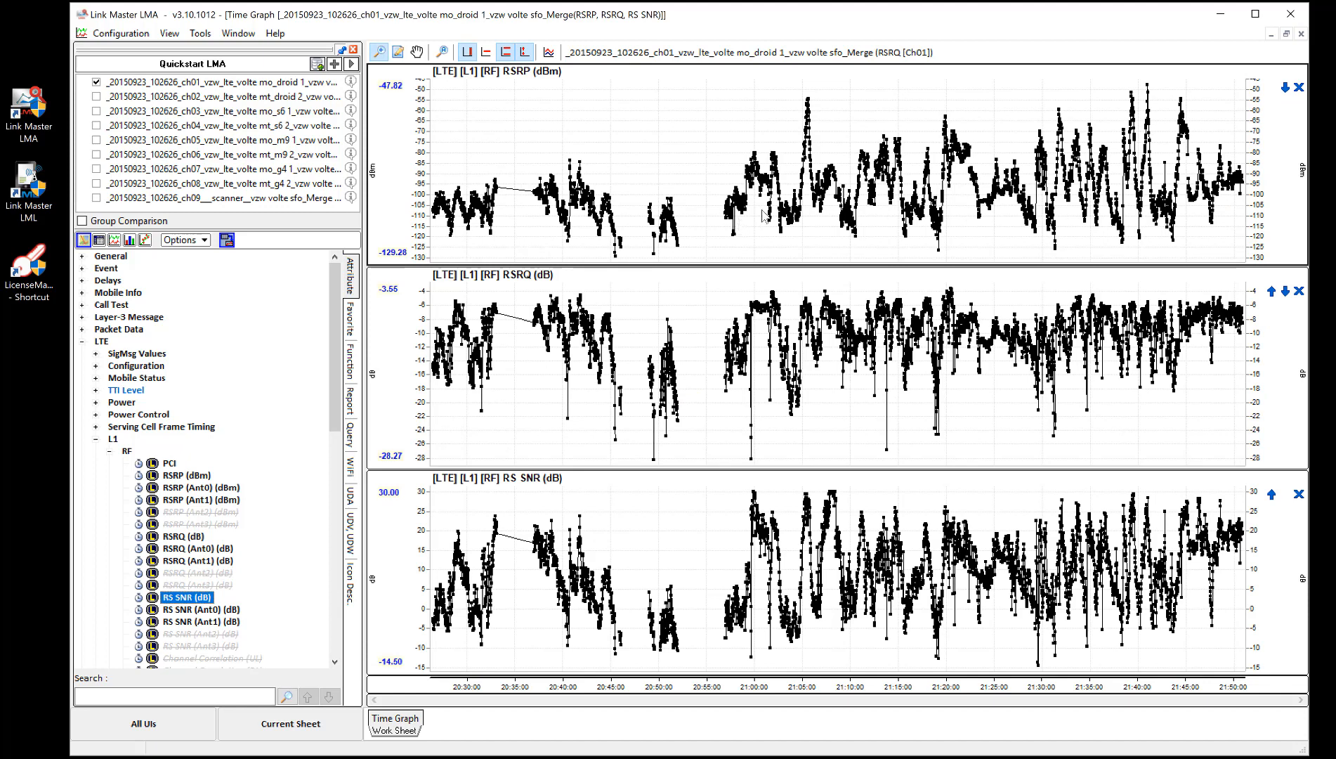
- Zoom the time graphs in on about 20:58:30 to 21:10:00, narrowing further to about 21:01:41 to 21:02:51
left_click(726, 208)
mouse_move(807, 105)
left_click_drag(740, 168, 850, 165)
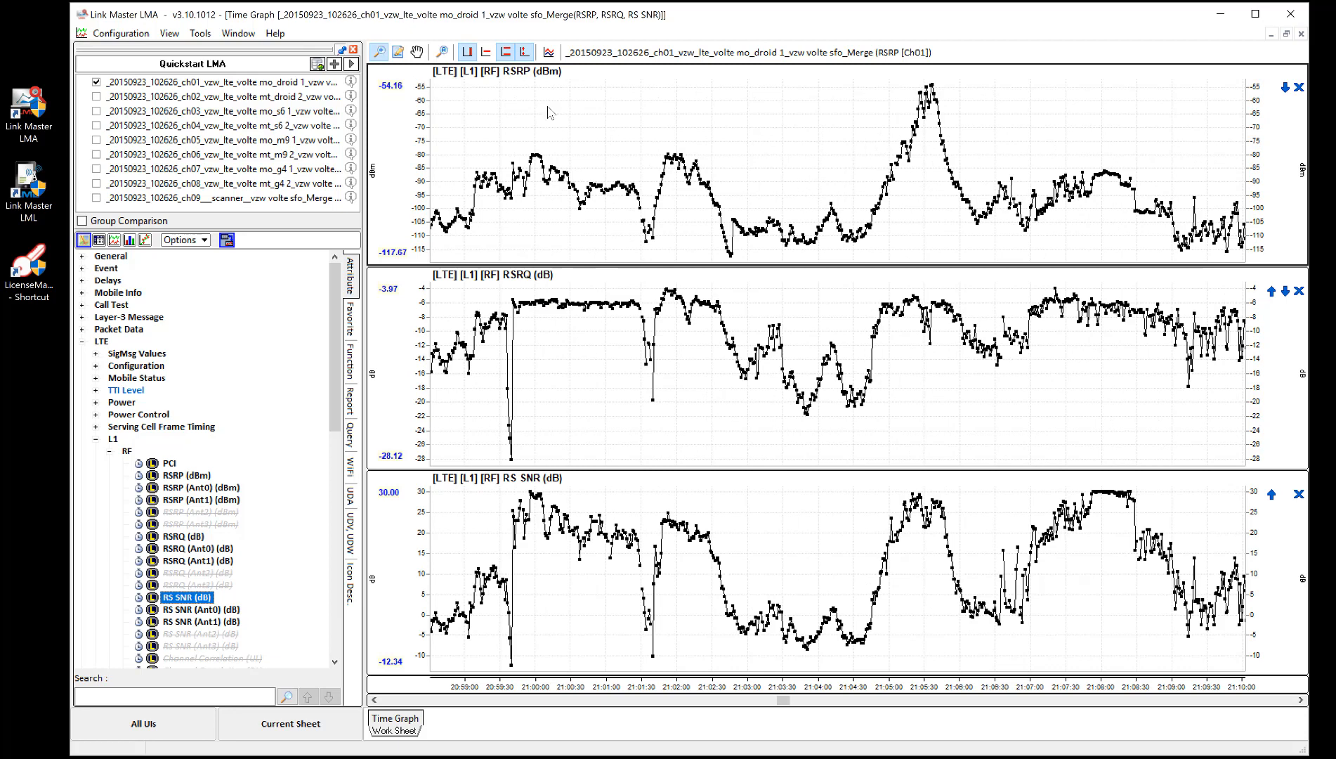
left_click(378, 52)
left_click_drag(655, 153, 737, 161)
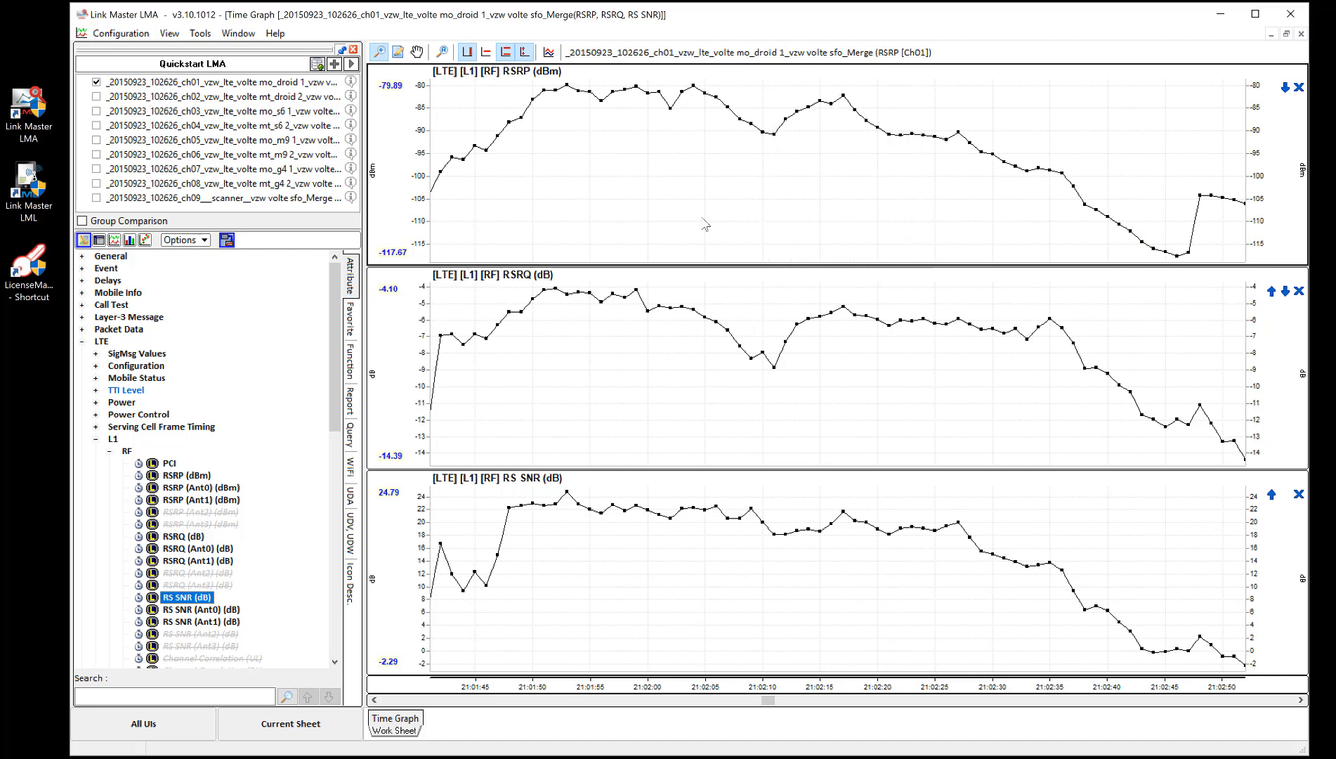
- Zoom the time graphs back out in stages until the full time range is shown
left_click_drag(921, 219, 662, 219)
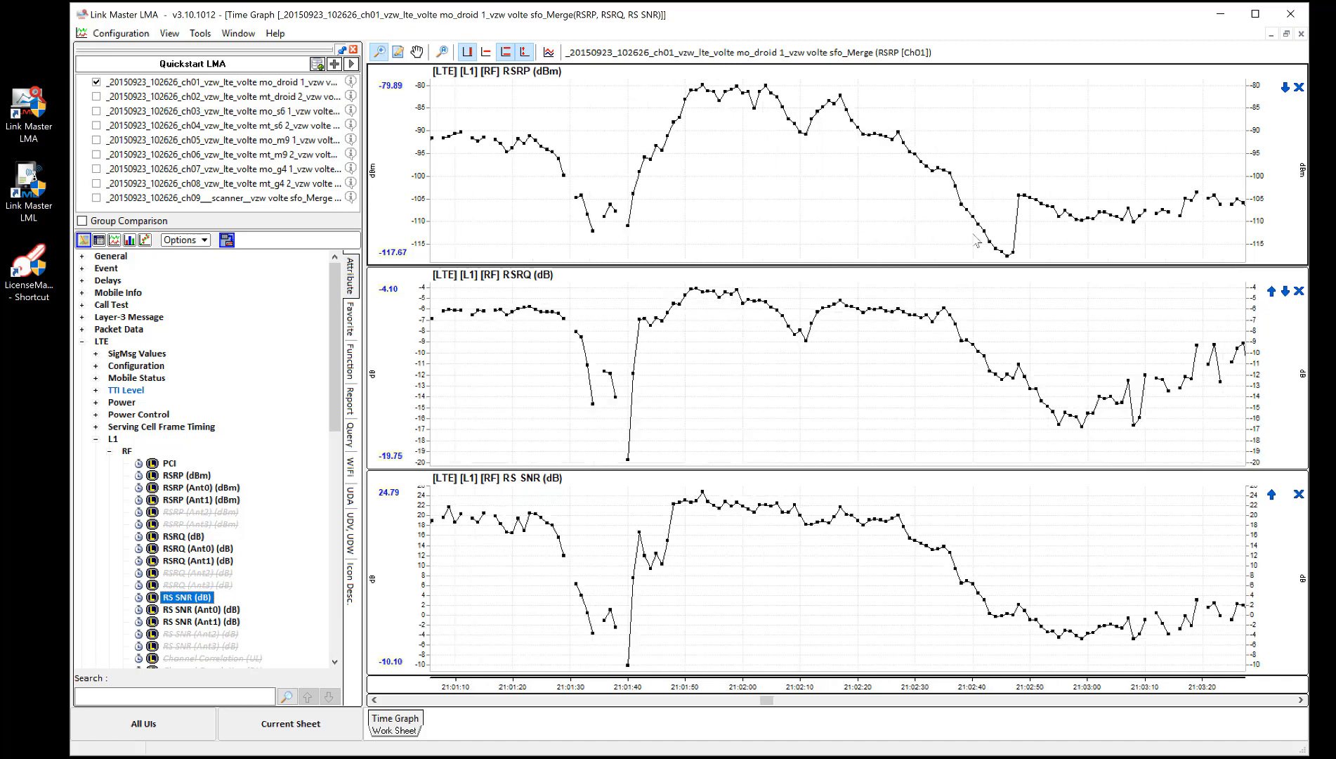
left_click_drag(892, 240, 754, 239)
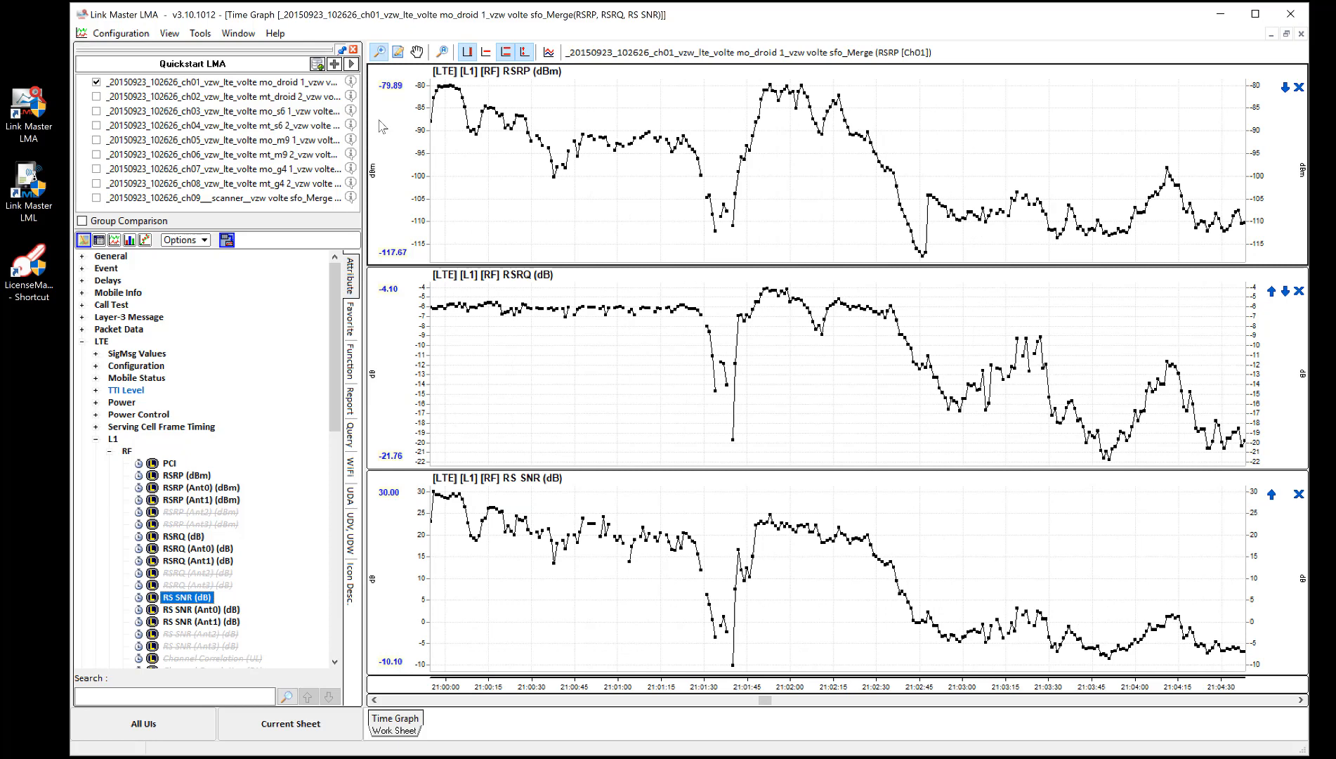
left_click(443, 54)
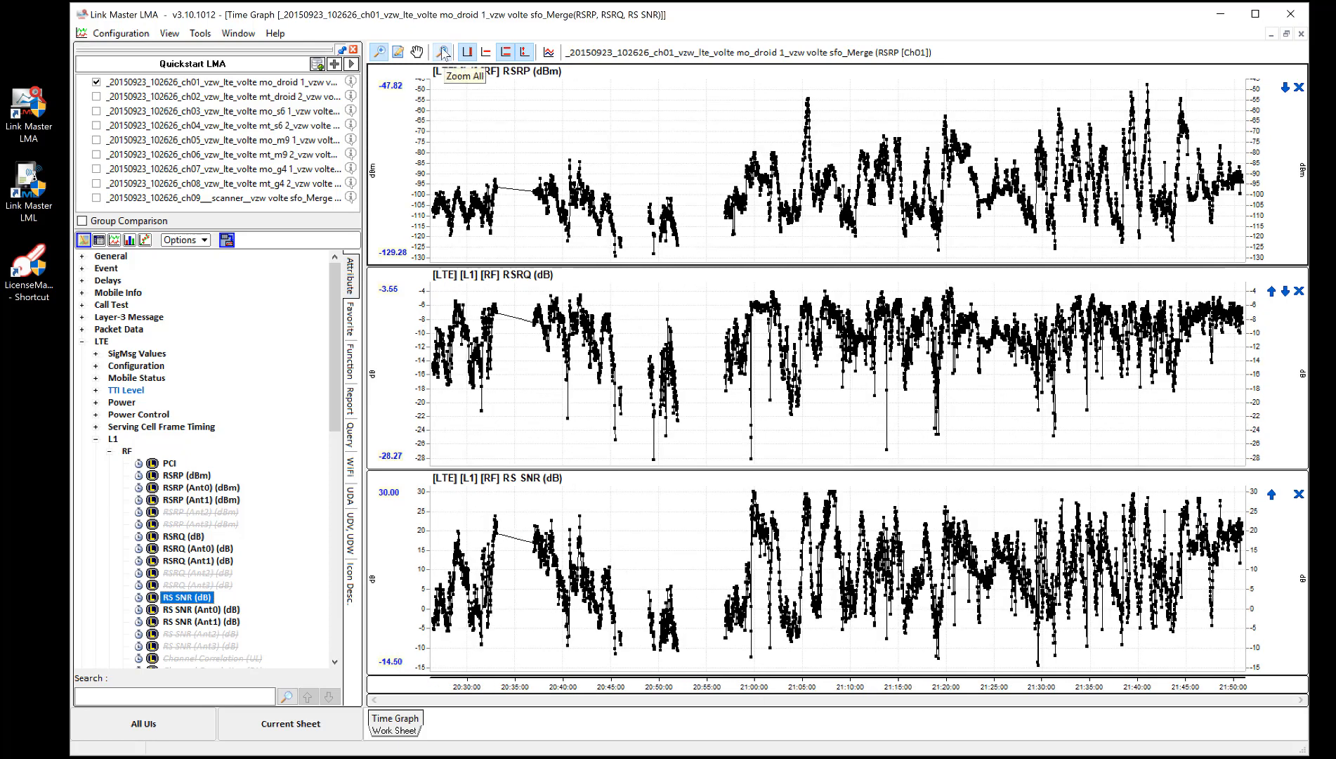
- Zoom in on about 21:03:00 to 21:08:30 and pan the graphs along to about 21:09:15 to 21:14:45
mouse_move(1135, 167)
left_click_drag(782, 177, 835, 181)
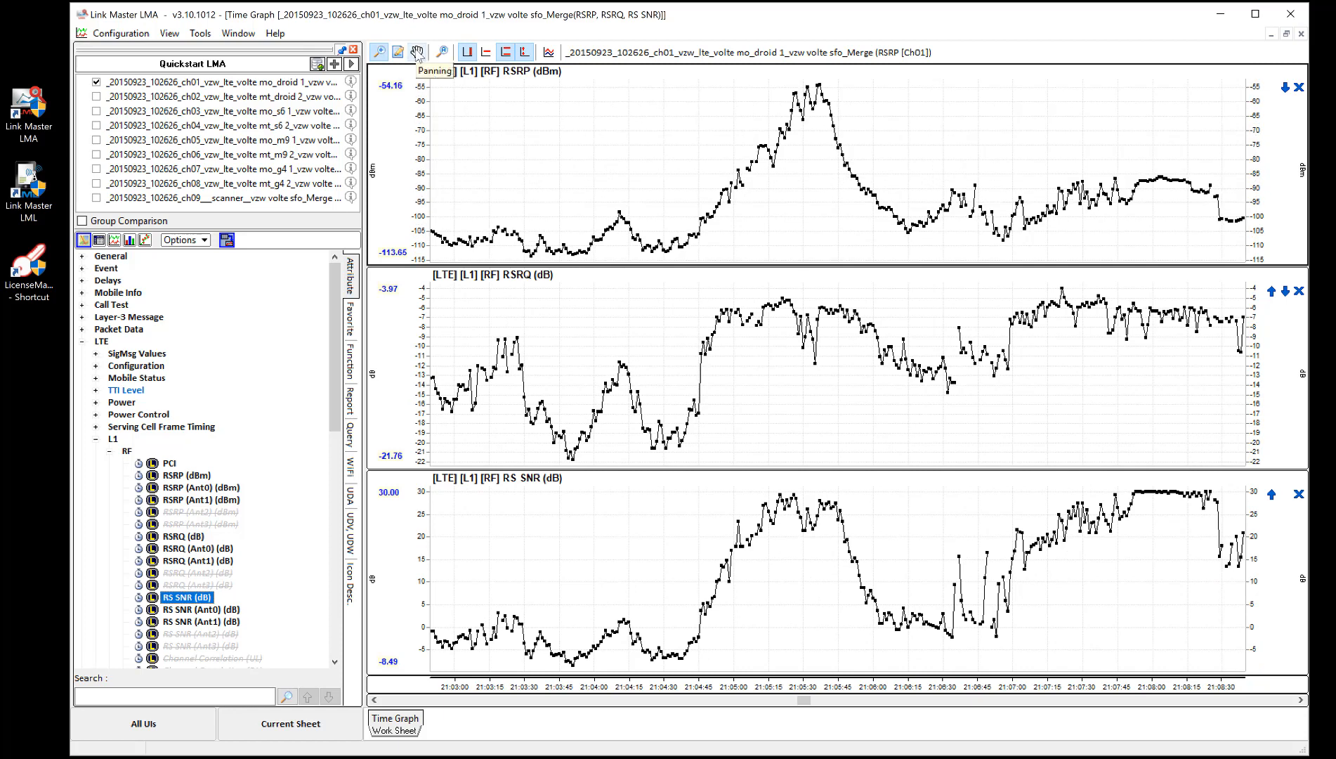
left_click(417, 53)
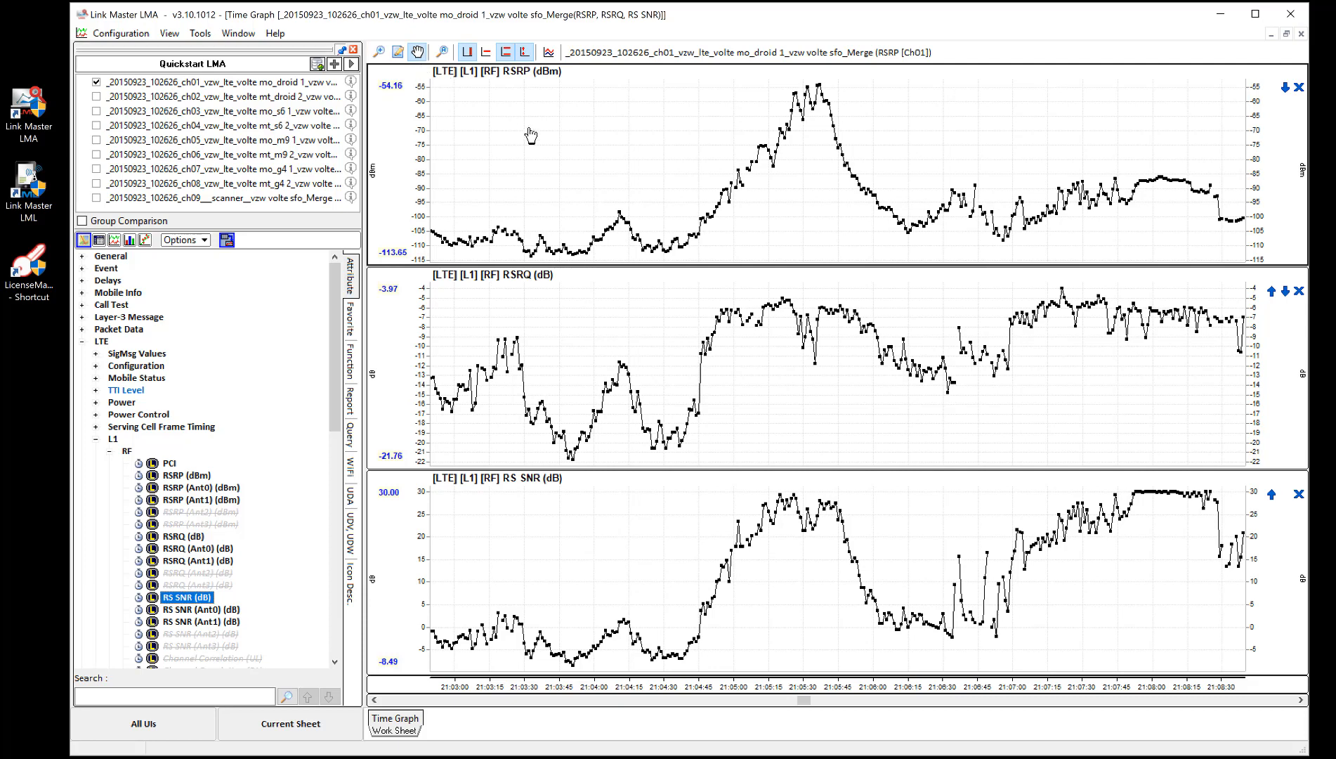
left_click_drag(738, 156, 977, 155)
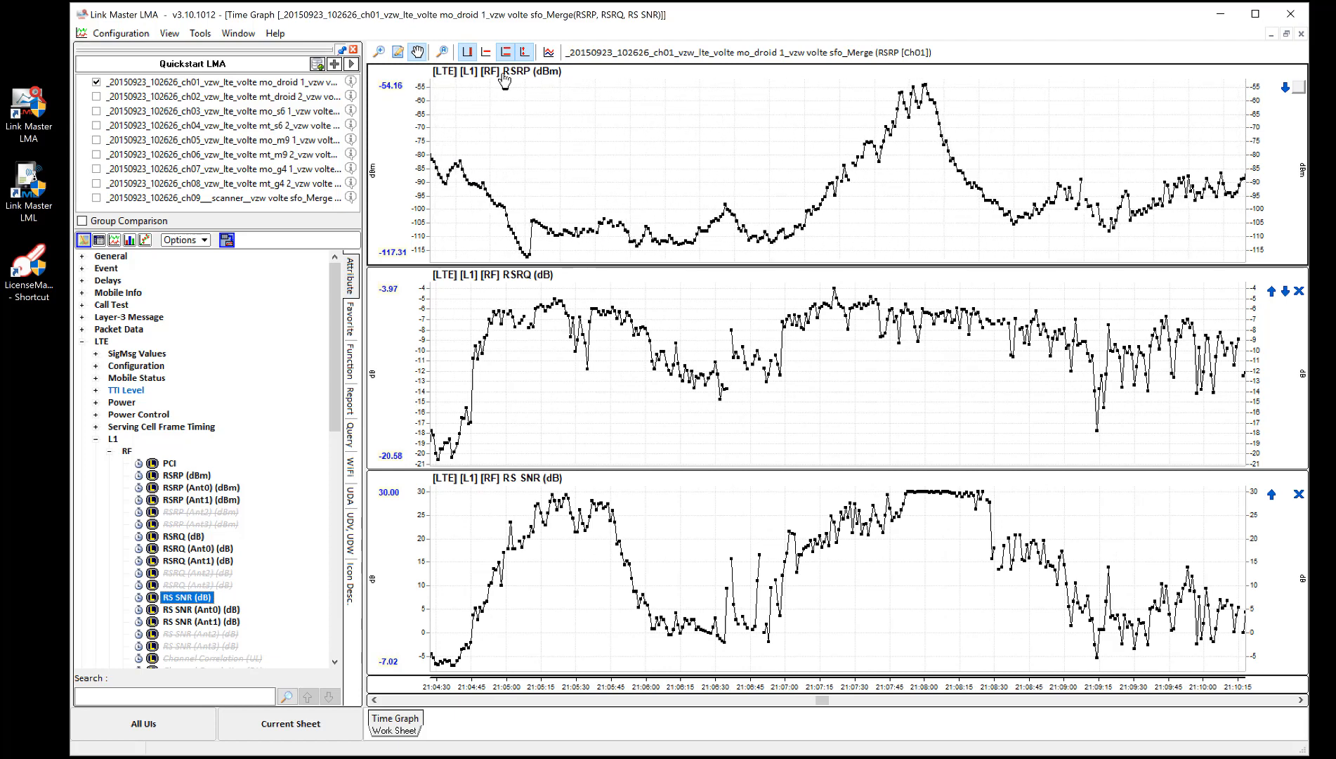
left_click_drag(701, 152, 506, 155)
left_click_drag(909, 145, 491, 152)
left_click_drag(859, 148, 728, 153)
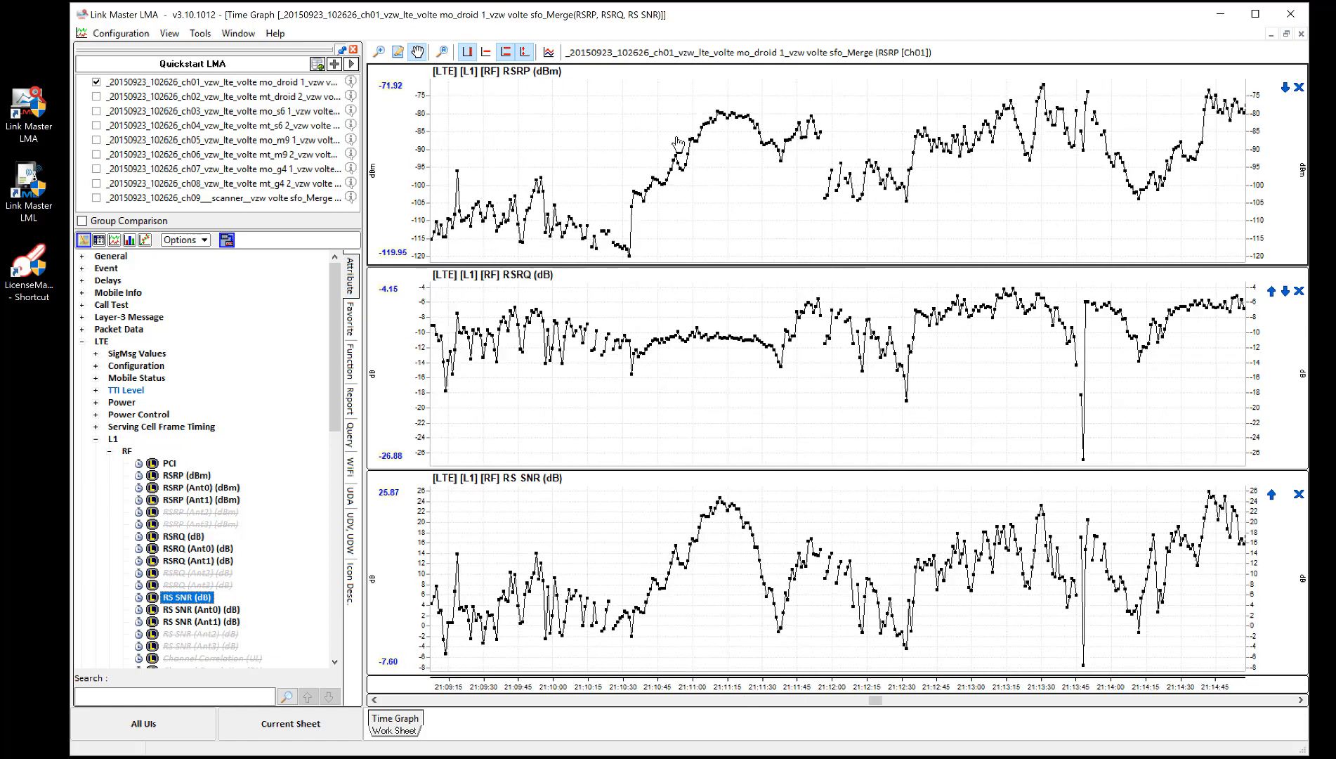
- Toggle the average lines on and off in the graphs, and hide and restore the minimum and maximum values
left_click(488, 57)
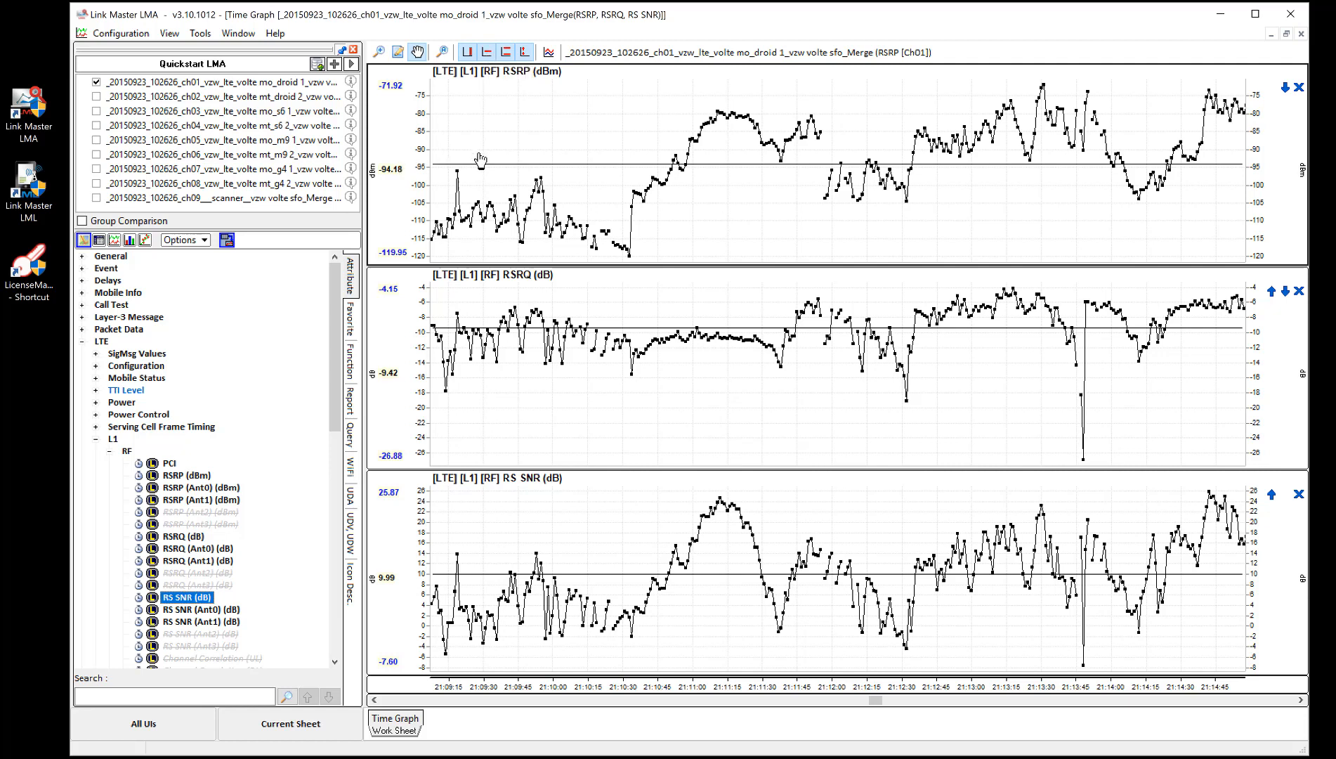
mouse_move(1177, 169)
left_click(486, 52)
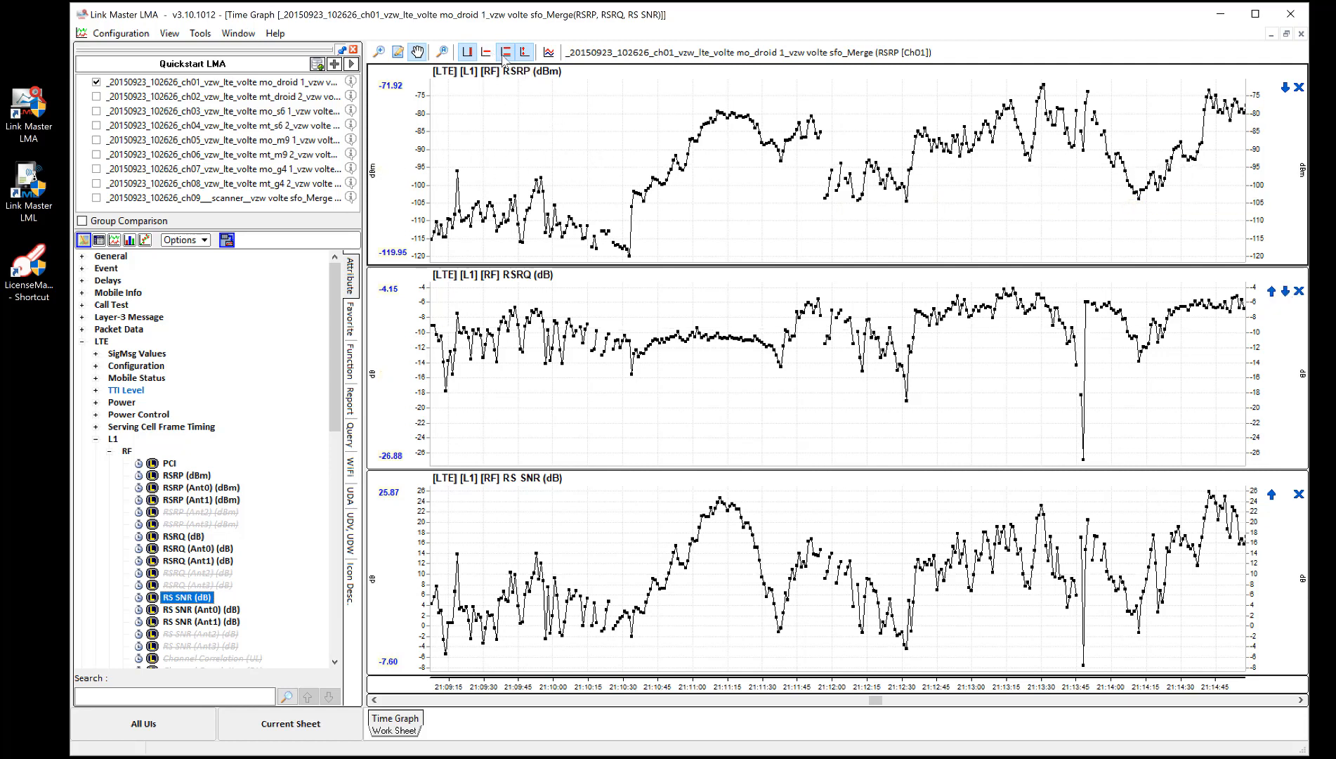
left_click(505, 52)
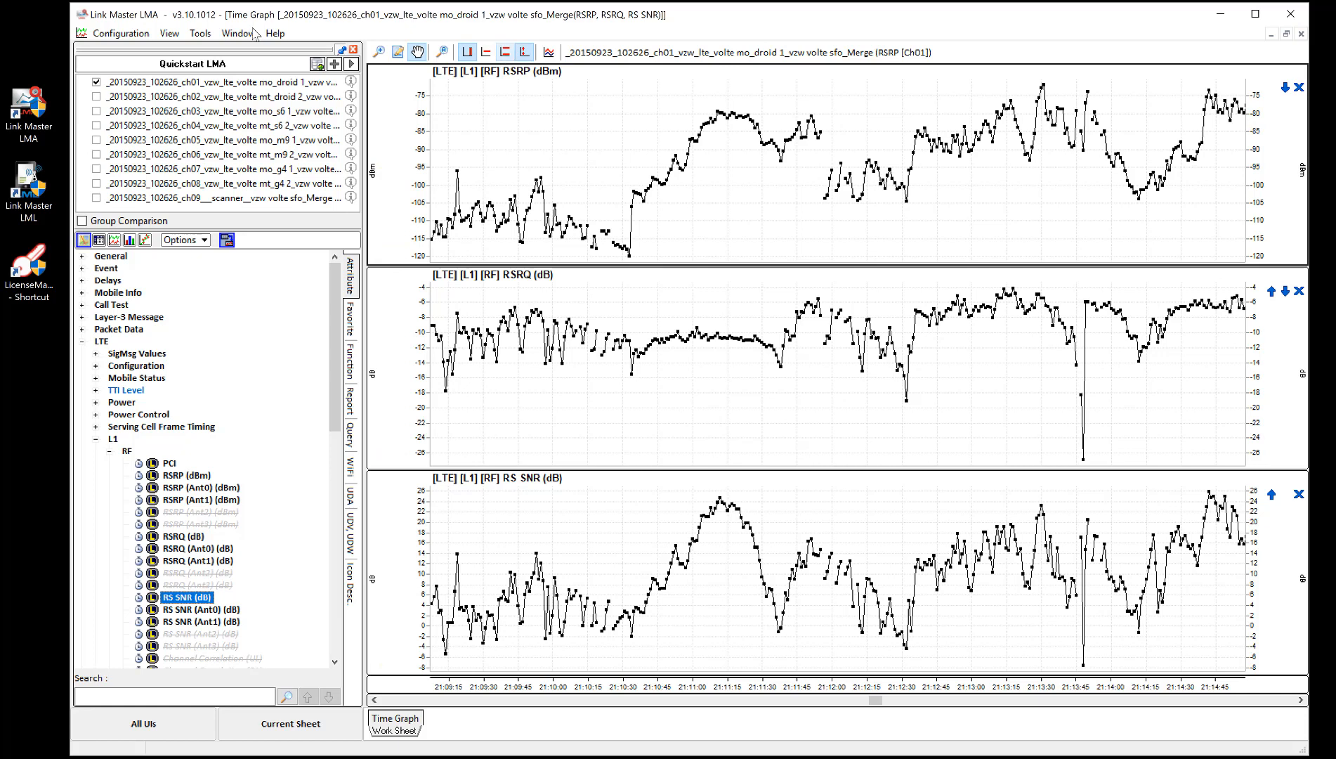
left_click(506, 56)
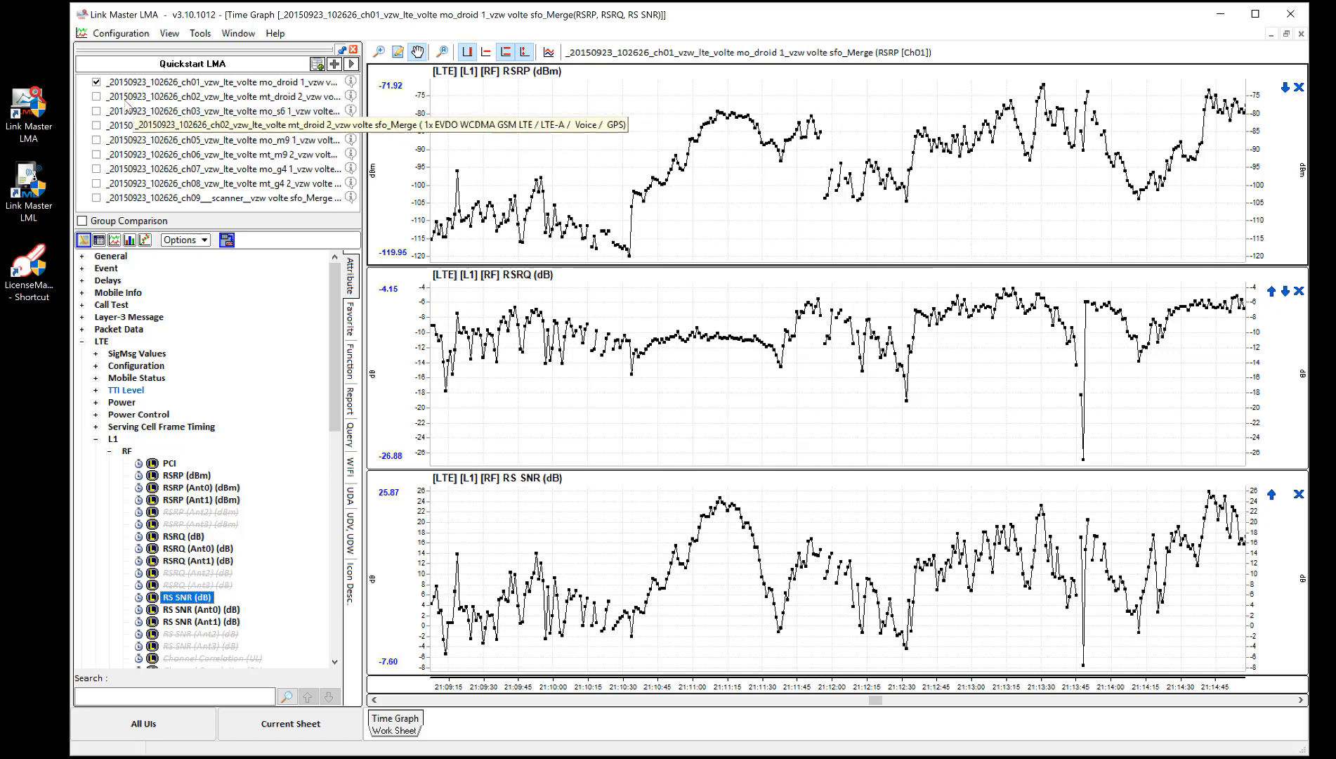
- Enable the ch02 droid 2 measurement and add its RSRP (dBm) as a fourth time graph
left_click(102, 97)
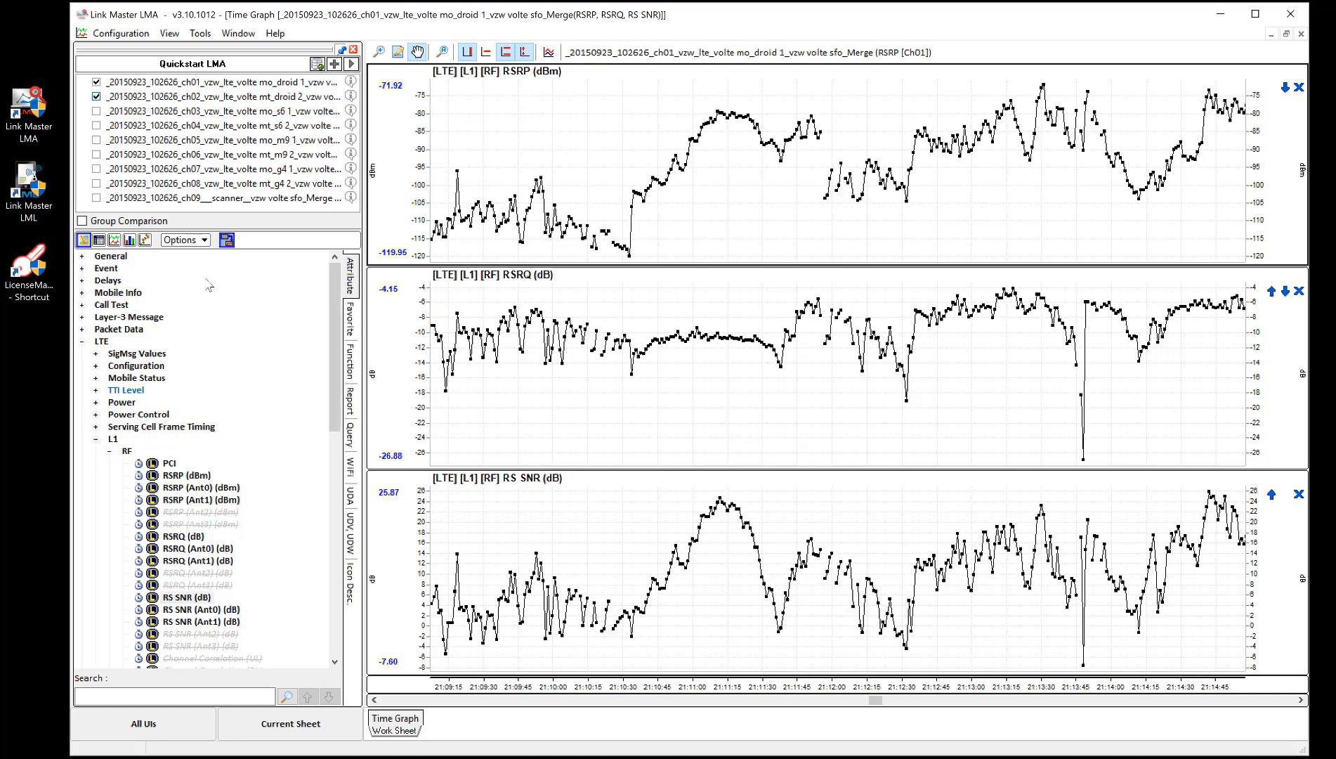
left_click(187, 477)
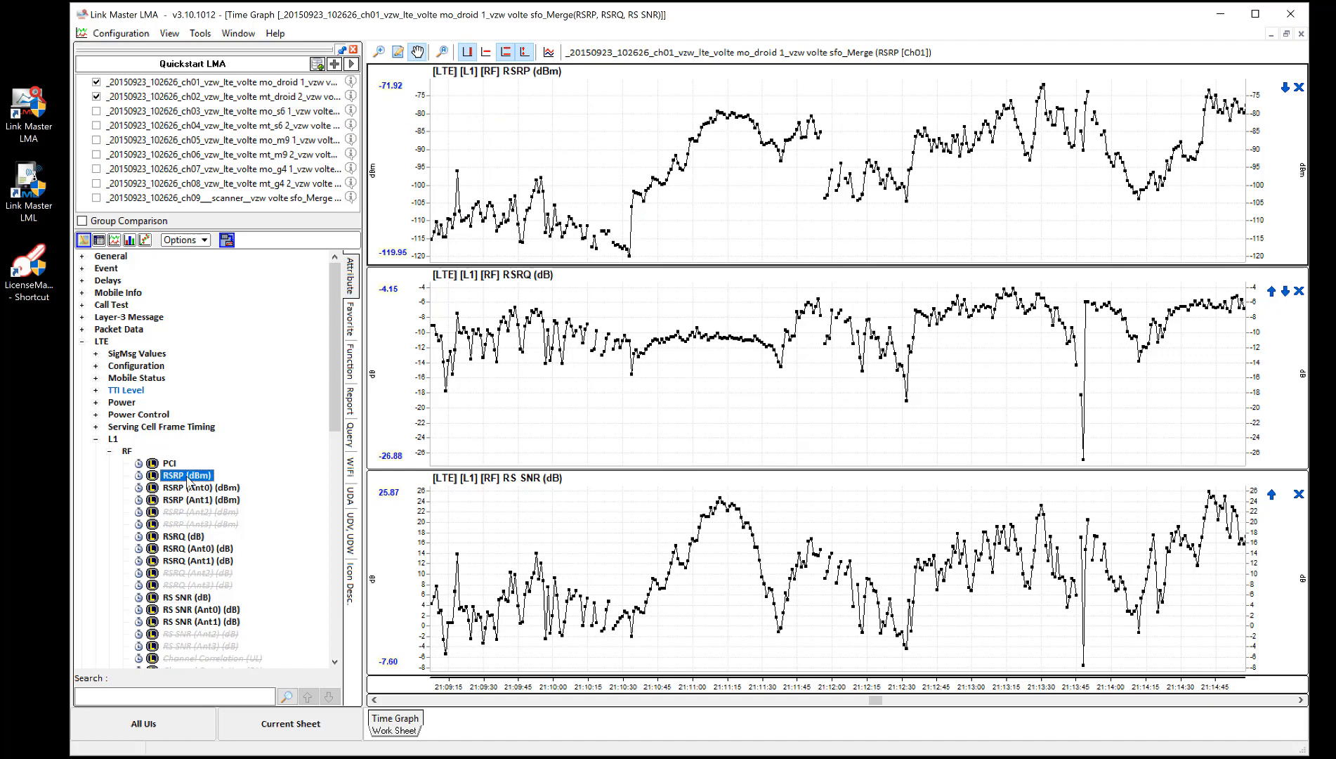
left_click_drag(187, 475, 578, 411)
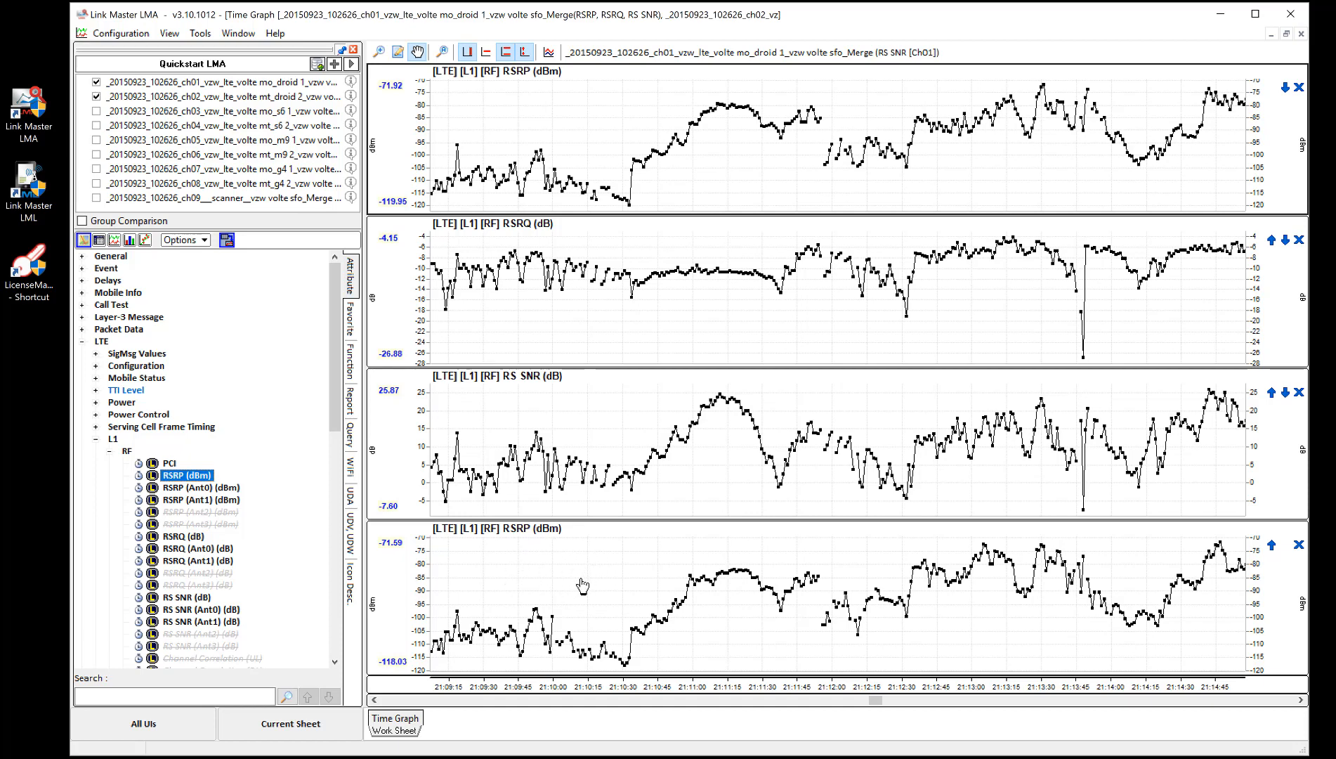
- Merge the ch02 RSRP graph into the ch01 RSRP graph
right_click(562, 111)
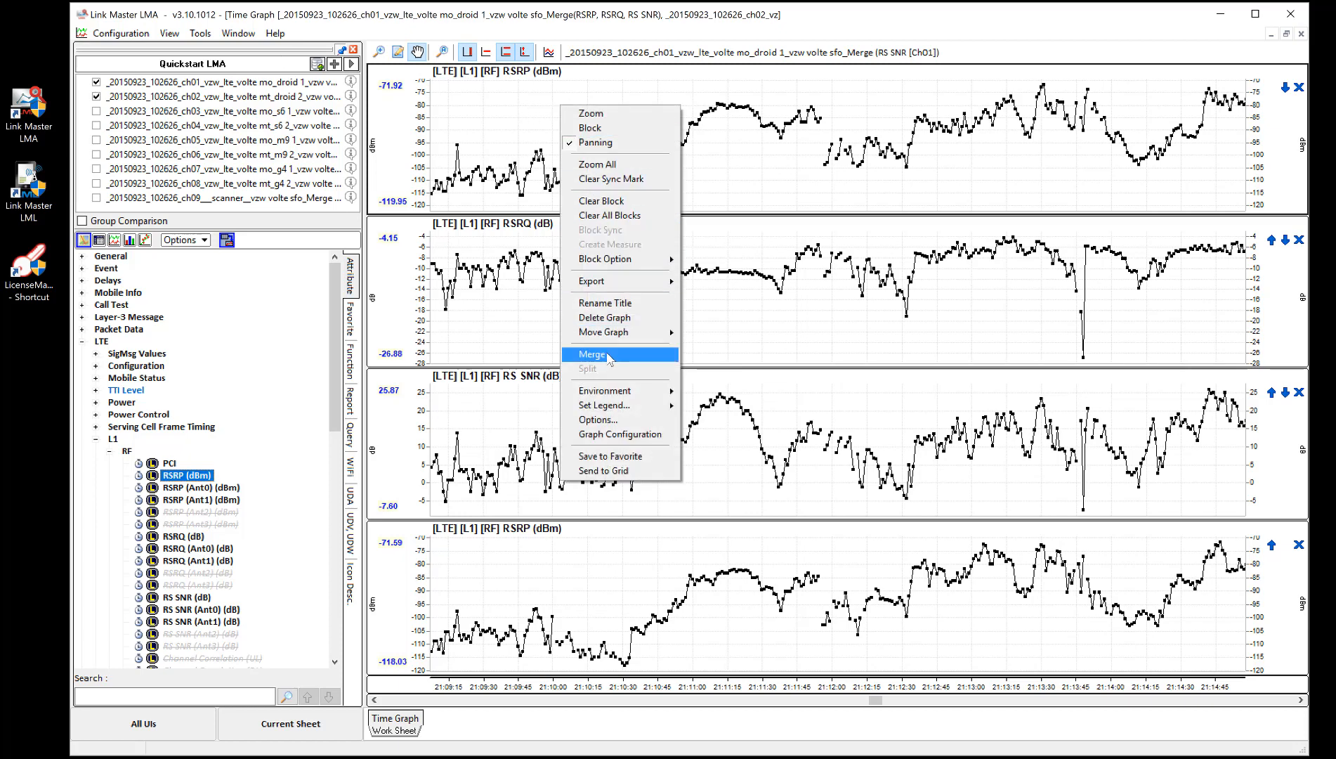
left_click(610, 357)
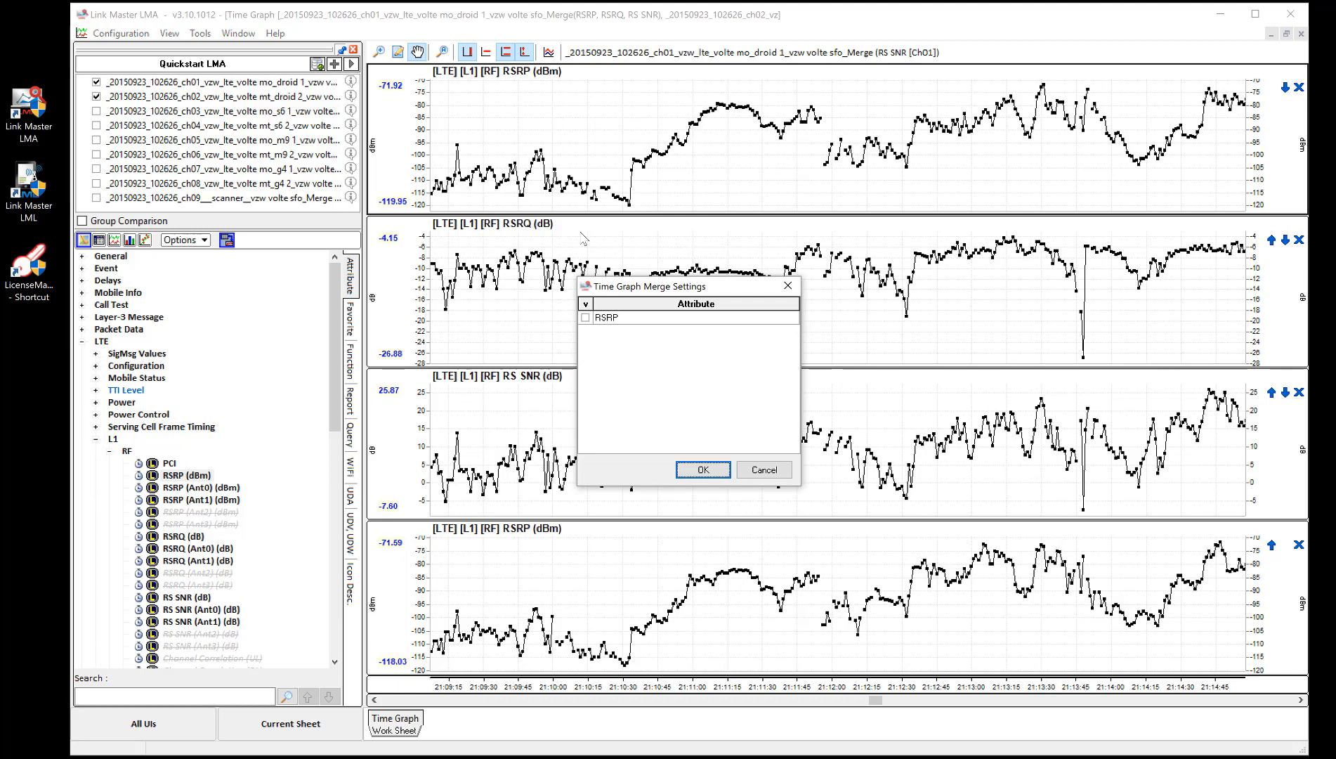
left_click(585, 318)
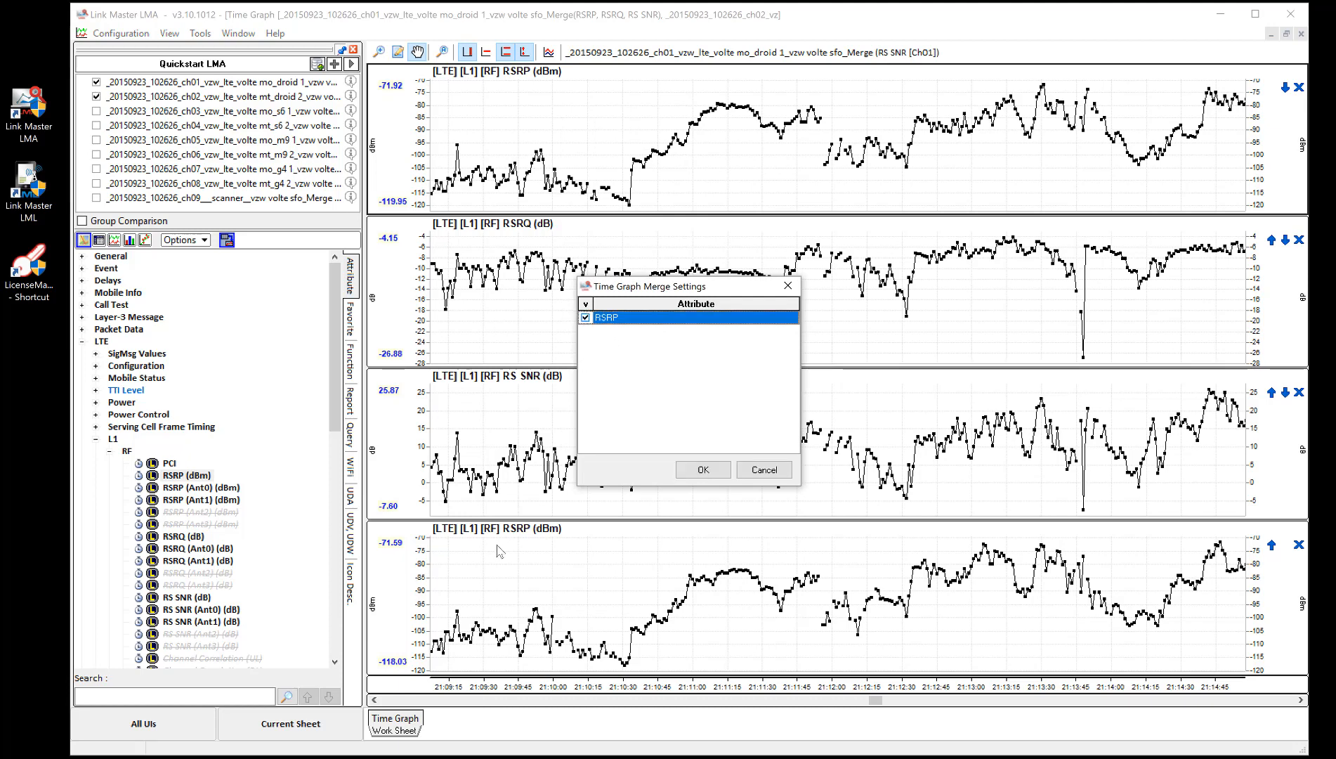
left_click(703, 469)
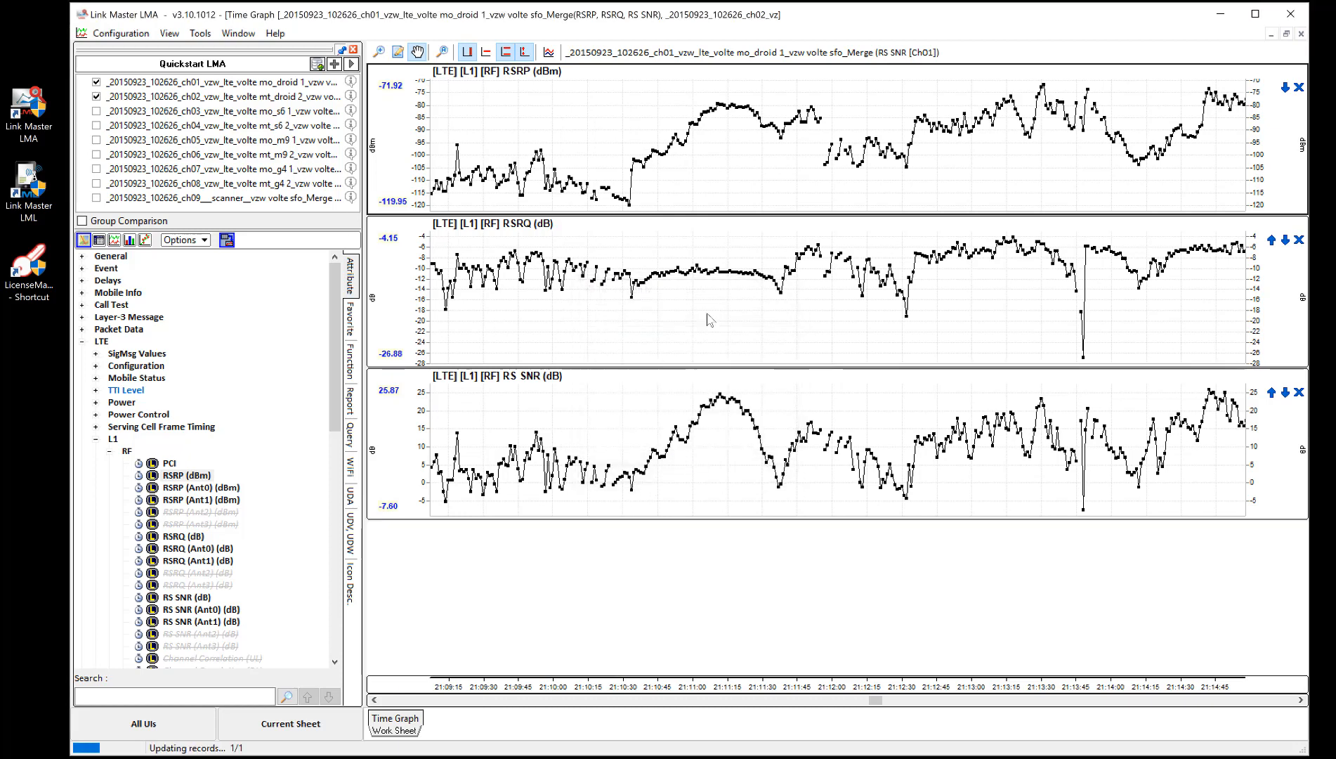
left_click(651, 143)
left_click(547, 203)
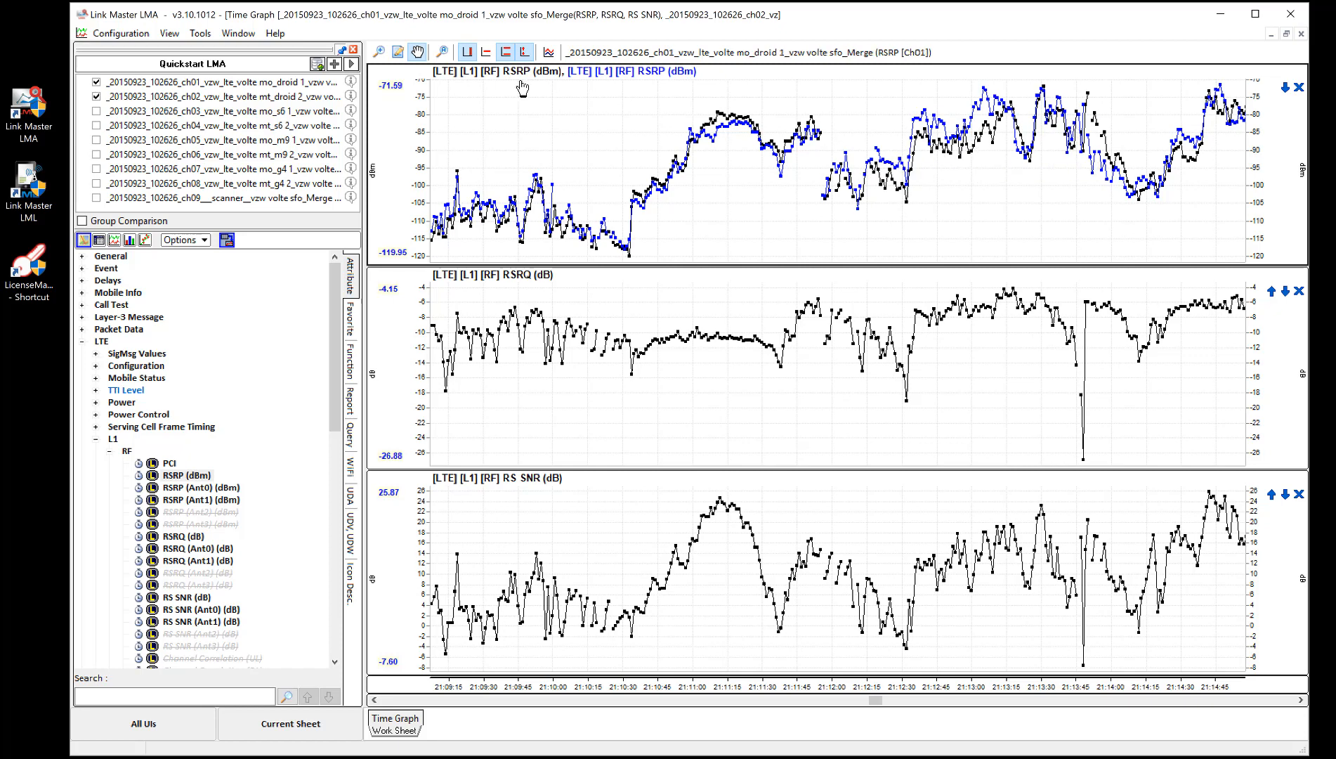
- Zoom in on the merged RSRP graph around 21:13:02 to 21:13:37 and zoom back out to about 21:12:10 to 21:14:30
left_click(379, 53)
left_click_drag(974, 169, 1062, 172)
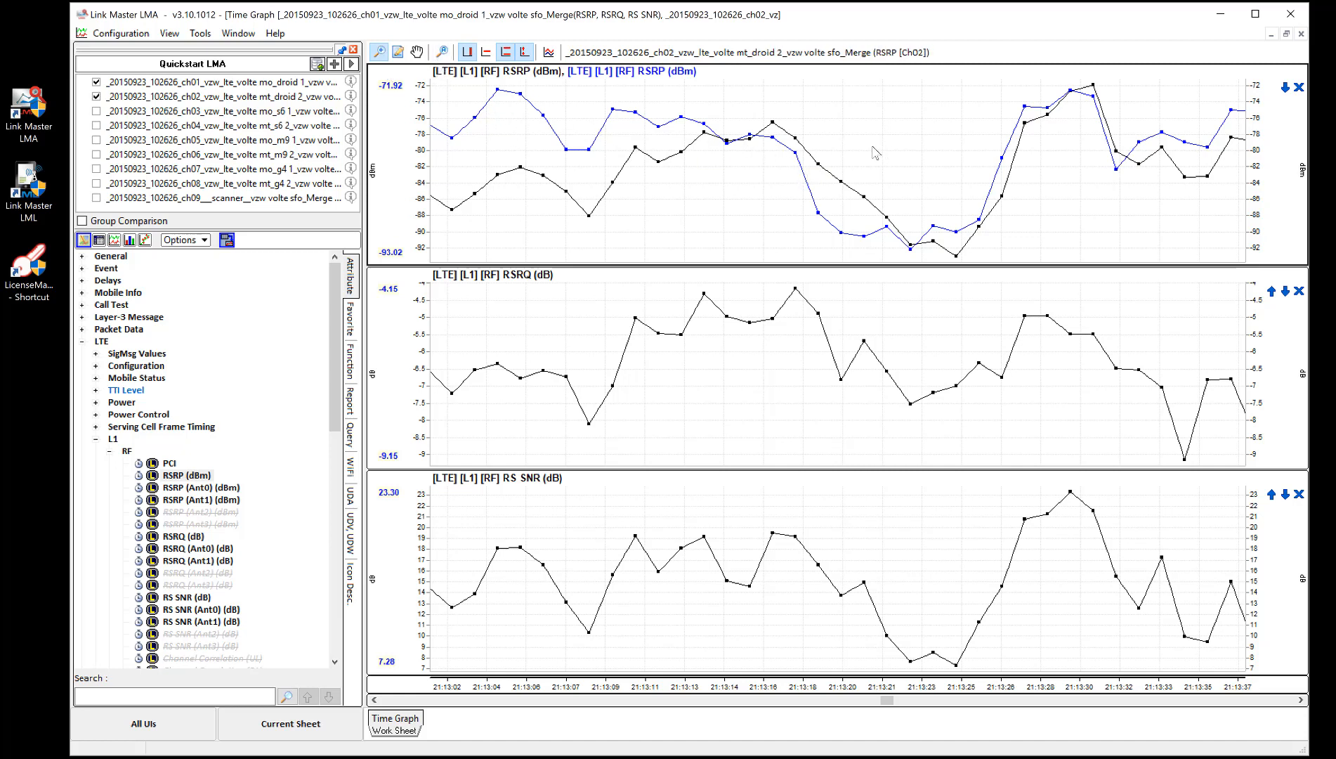
left_click_drag(882, 149, 656, 256)
left_click_drag(870, 151, 635, 161)
- Split the merged RSRP graph and remove the separated ch02 RSRP graph
right_click(731, 184)
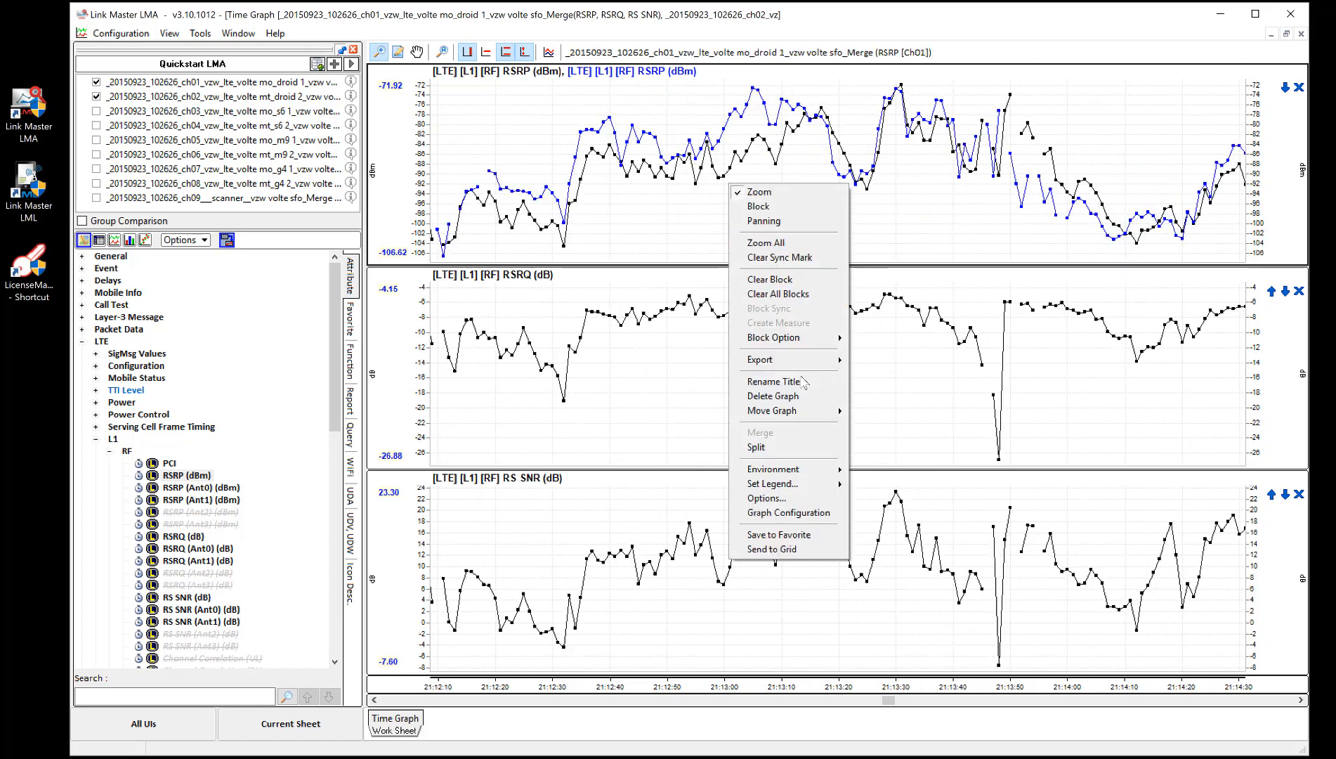
left_click(757, 446)
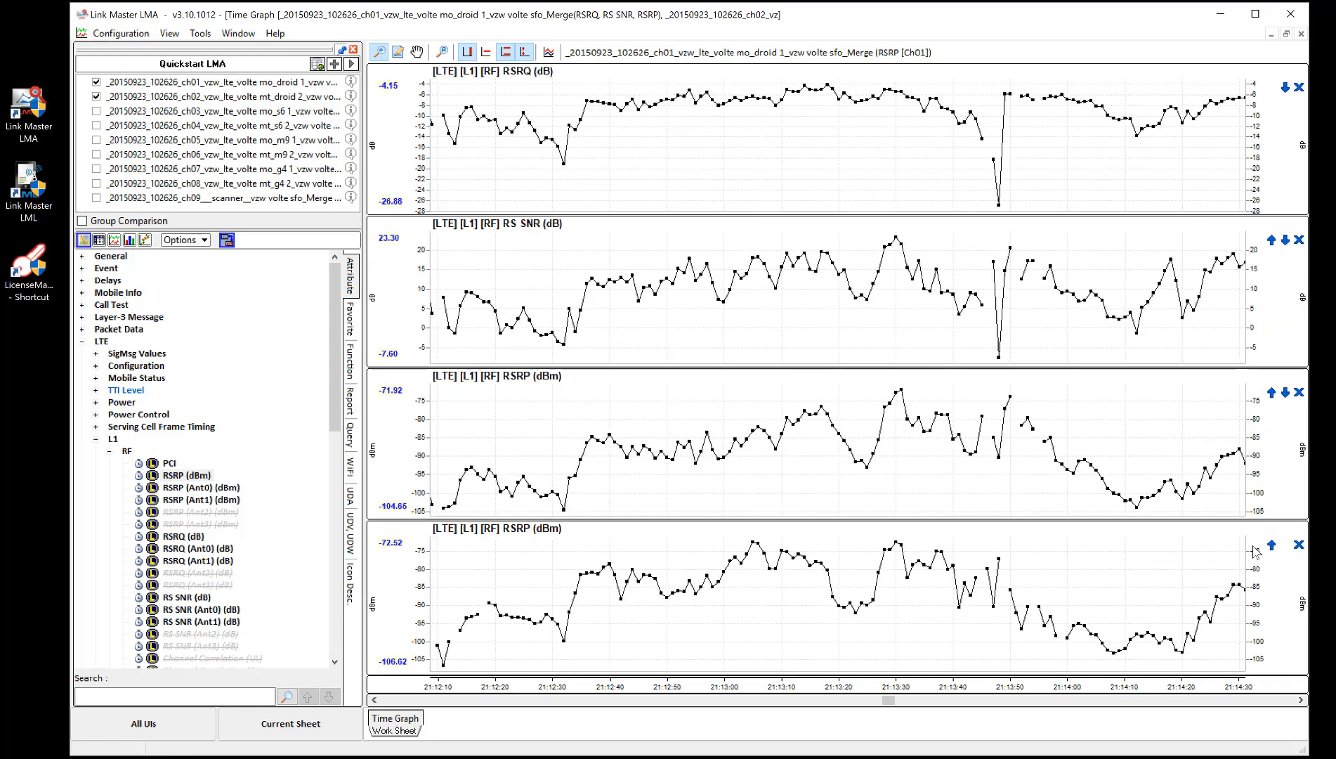
left_click(1298, 545)
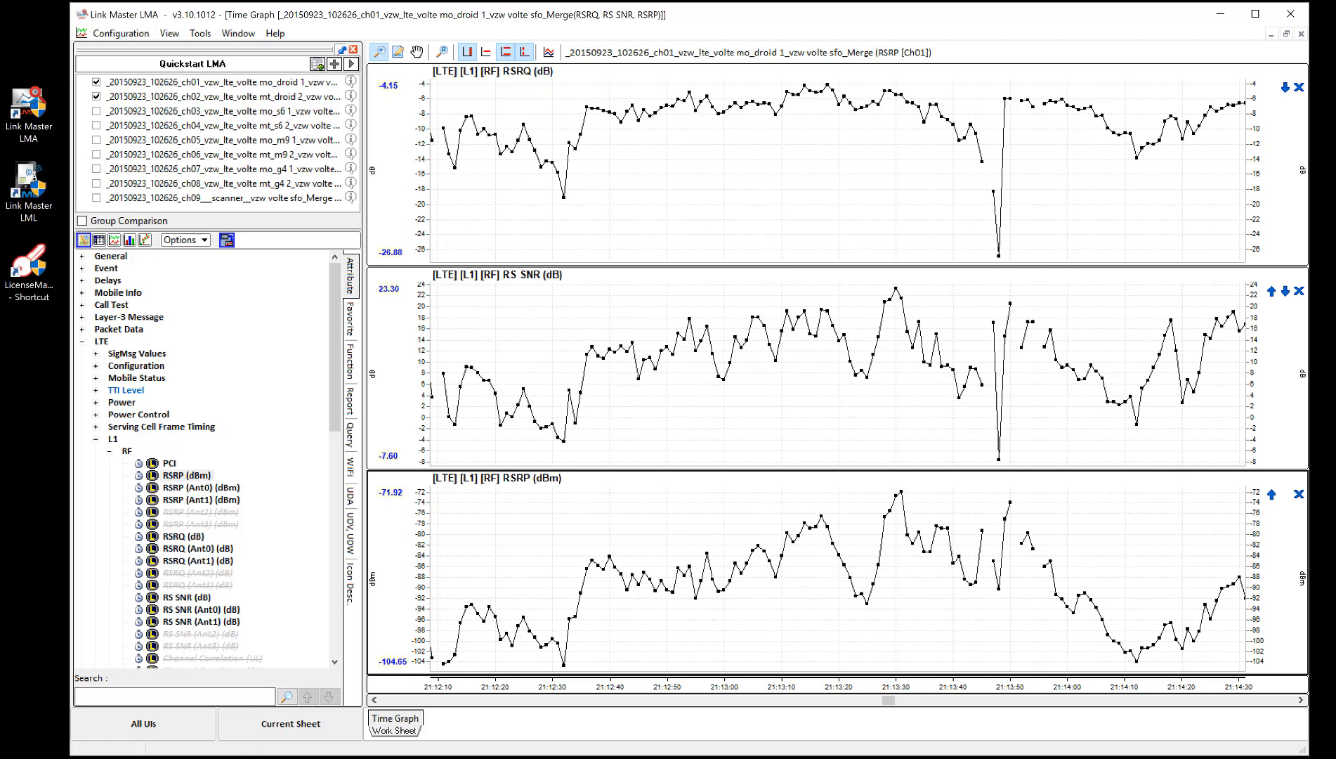
- Mark a block from about 21:12:49 to 21:13:58 across the time graphs, starting from the RSRQ graph
left_click(624, 129)
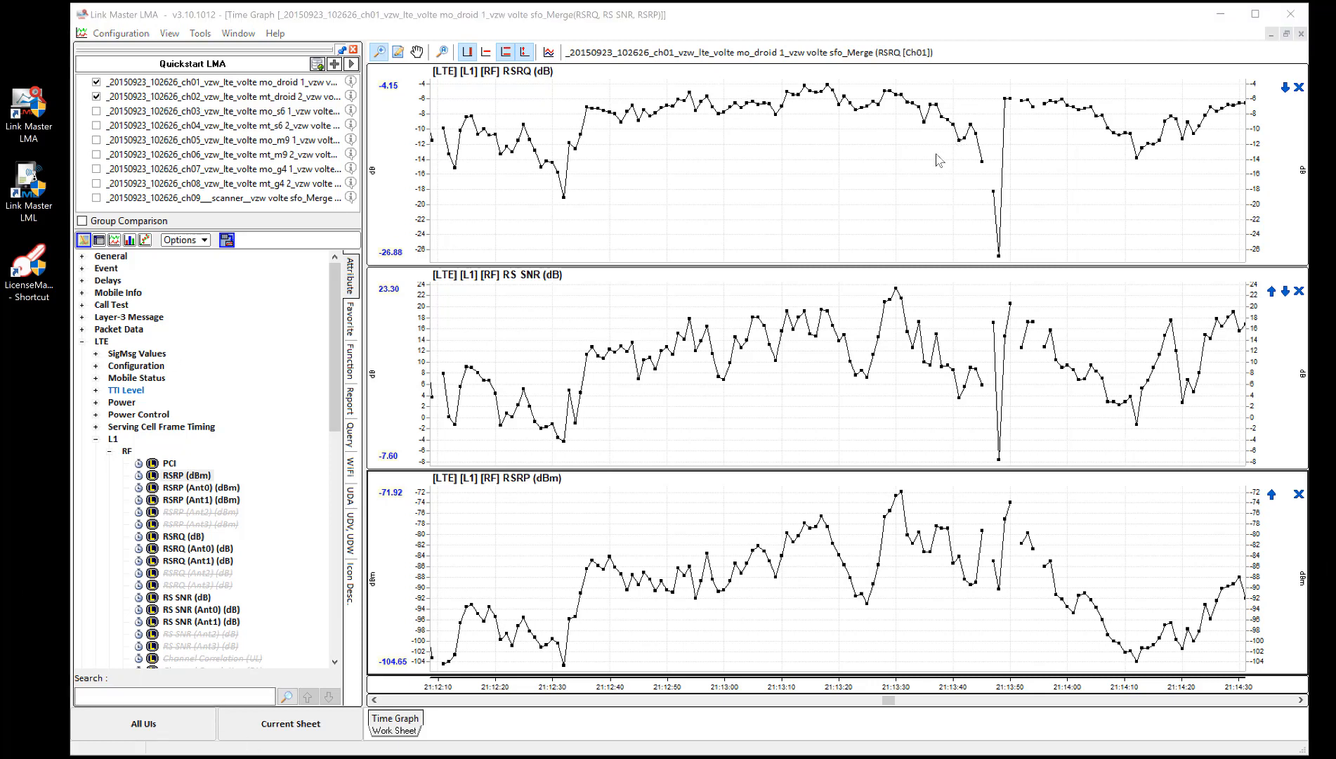
left_click(399, 52)
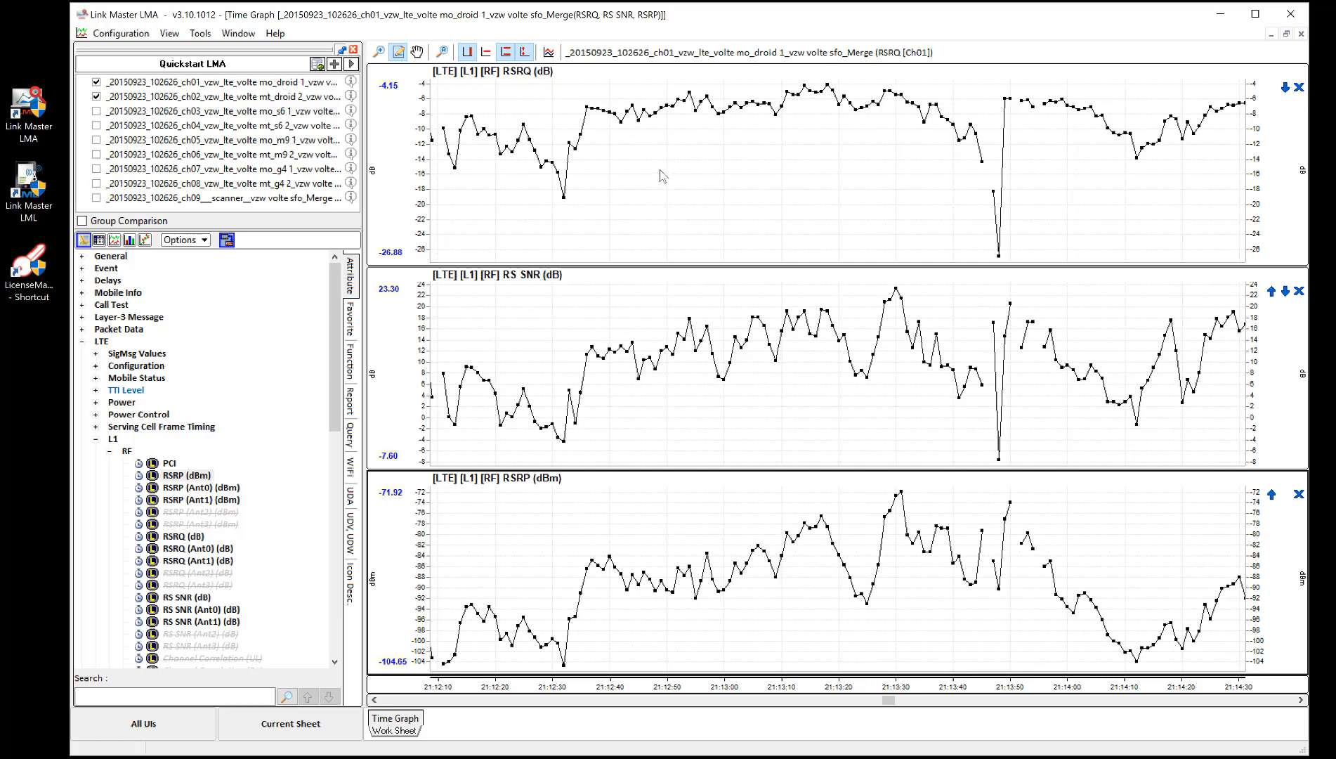
left_click_drag(659, 175, 1059, 183)
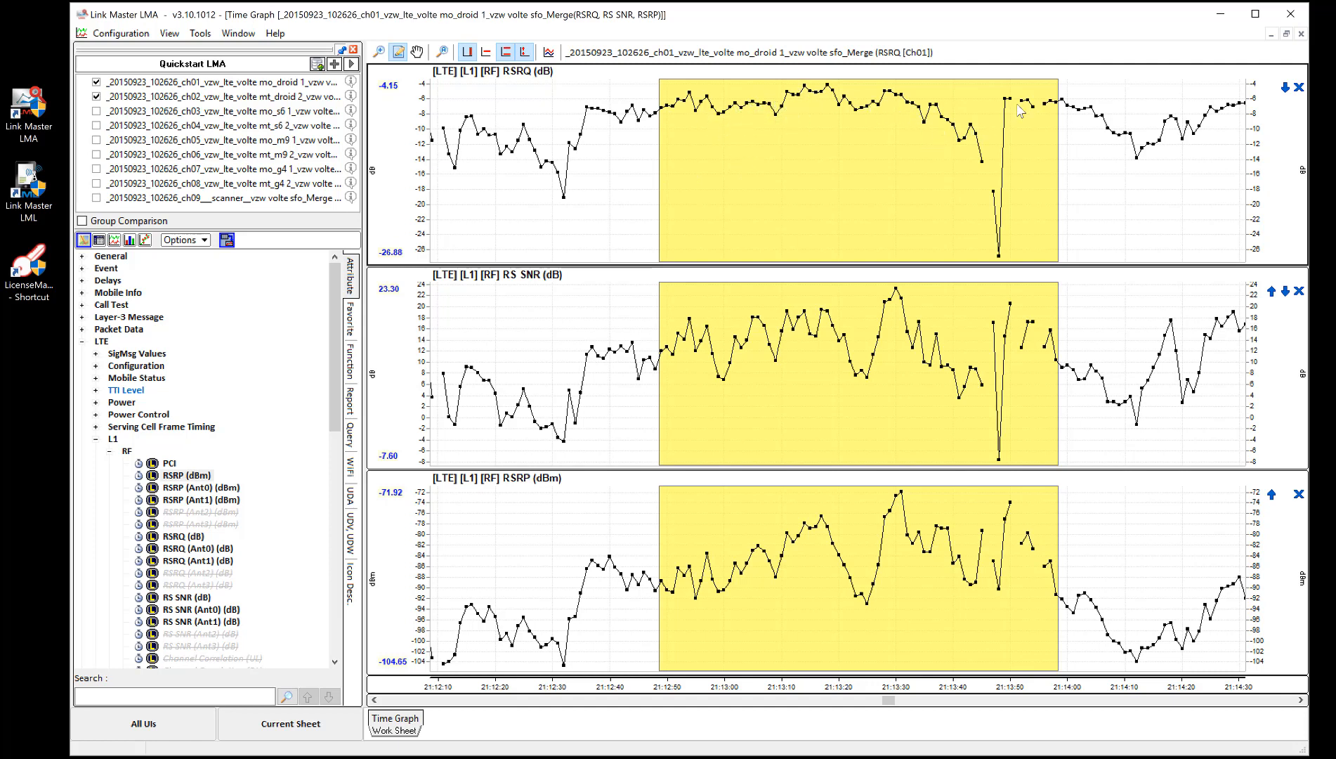
- Start Create Measure for the marked block and exclude both ch02 droid 2 log files, leaving only the ch01 files selected
mouse_move(708, 102)
mouse_move(998, 224)
right_click(623, 184)
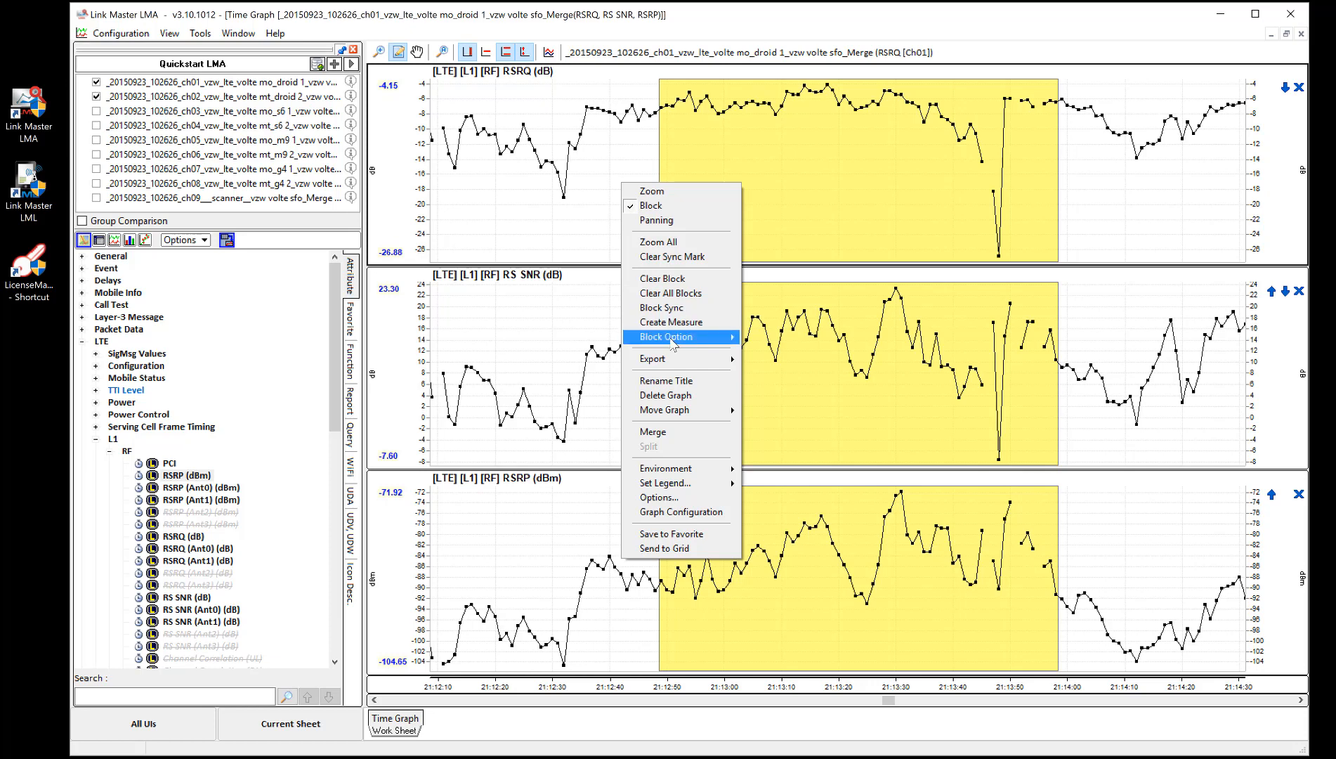
mouse_move(674, 339)
mouse_move(727, 338)
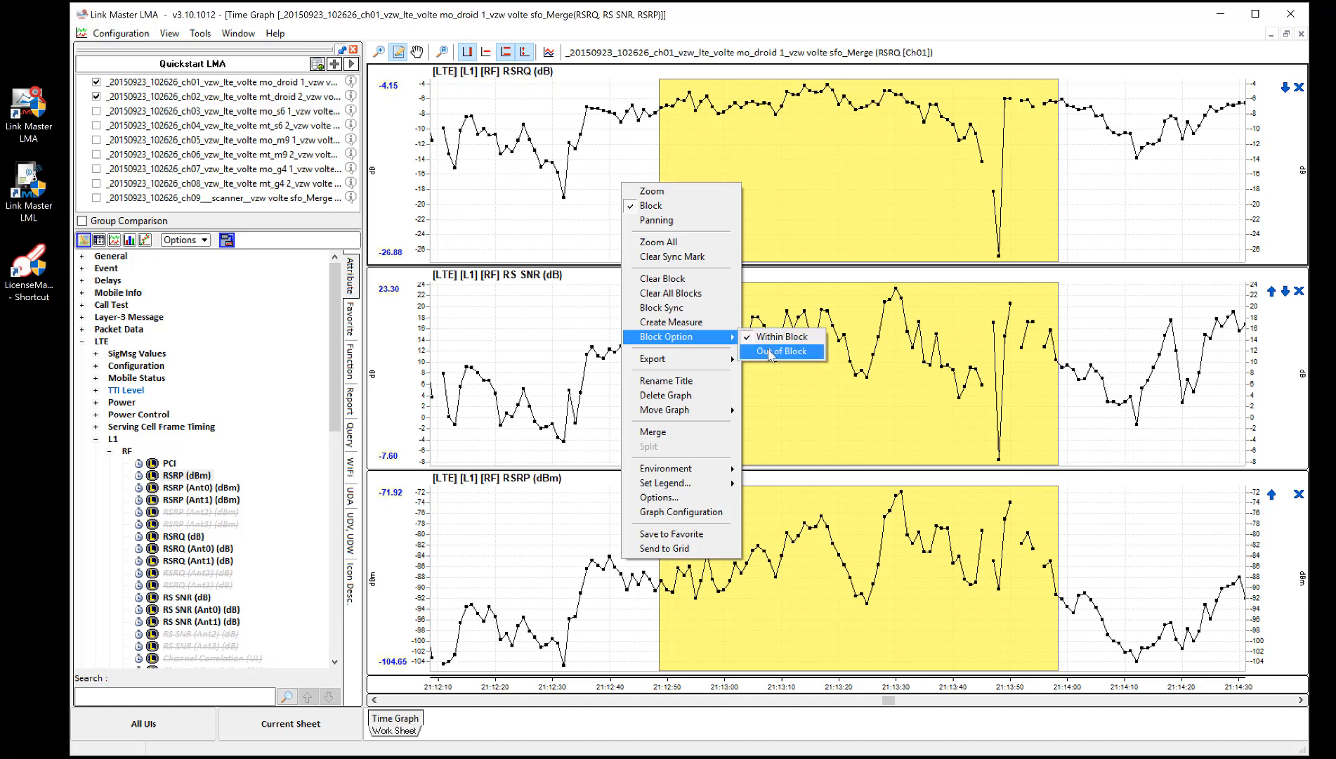
left_click(701, 328)
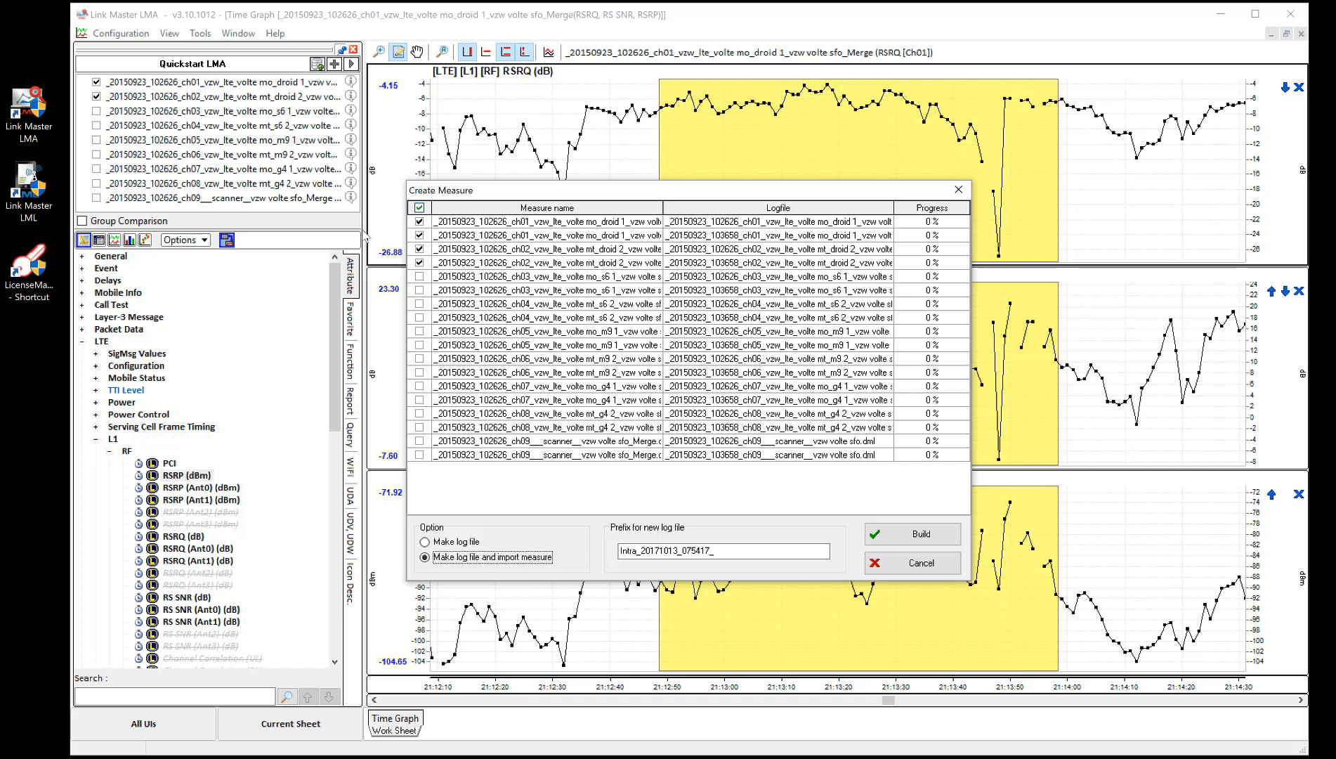
left_click(419, 248)
left_click(419, 262)
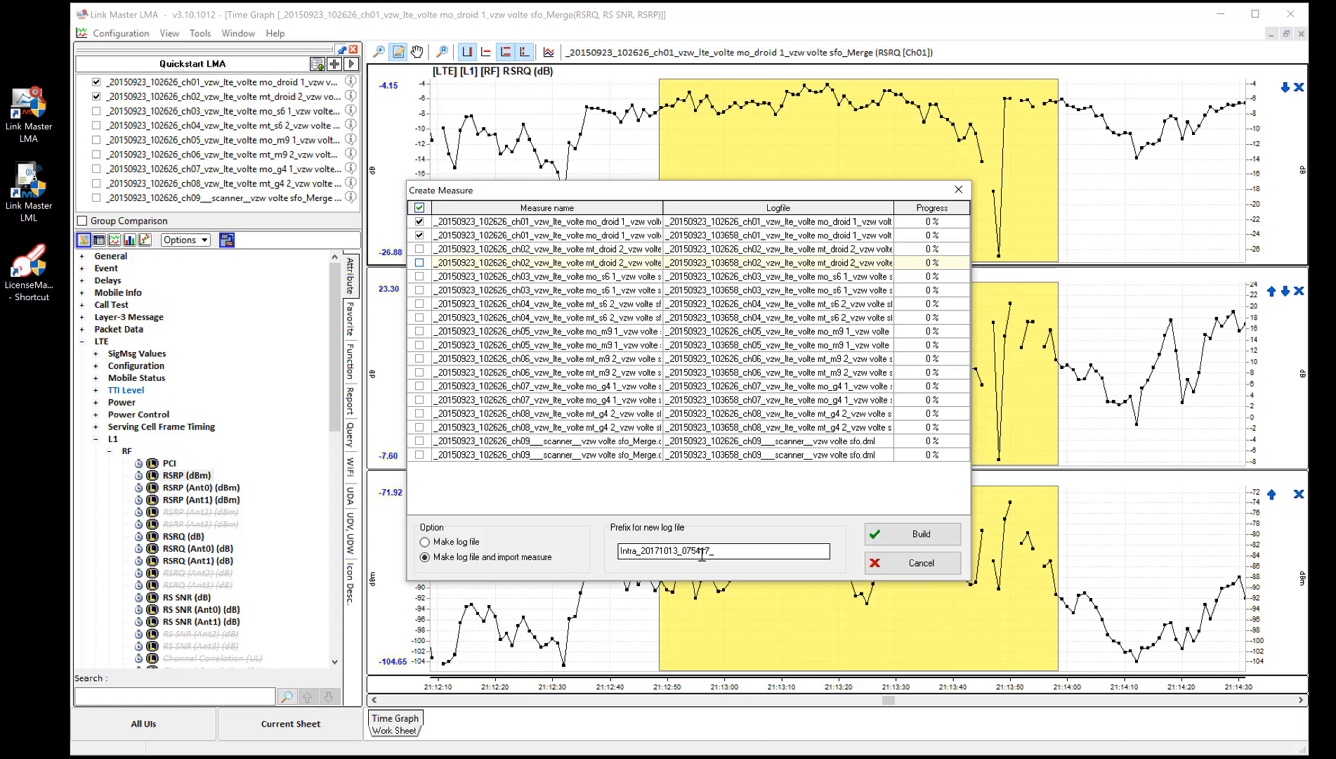
- Append "quickstart test" to the new log file prefix Intra_20171013_075417_ and build the measure
left_click(734, 550)
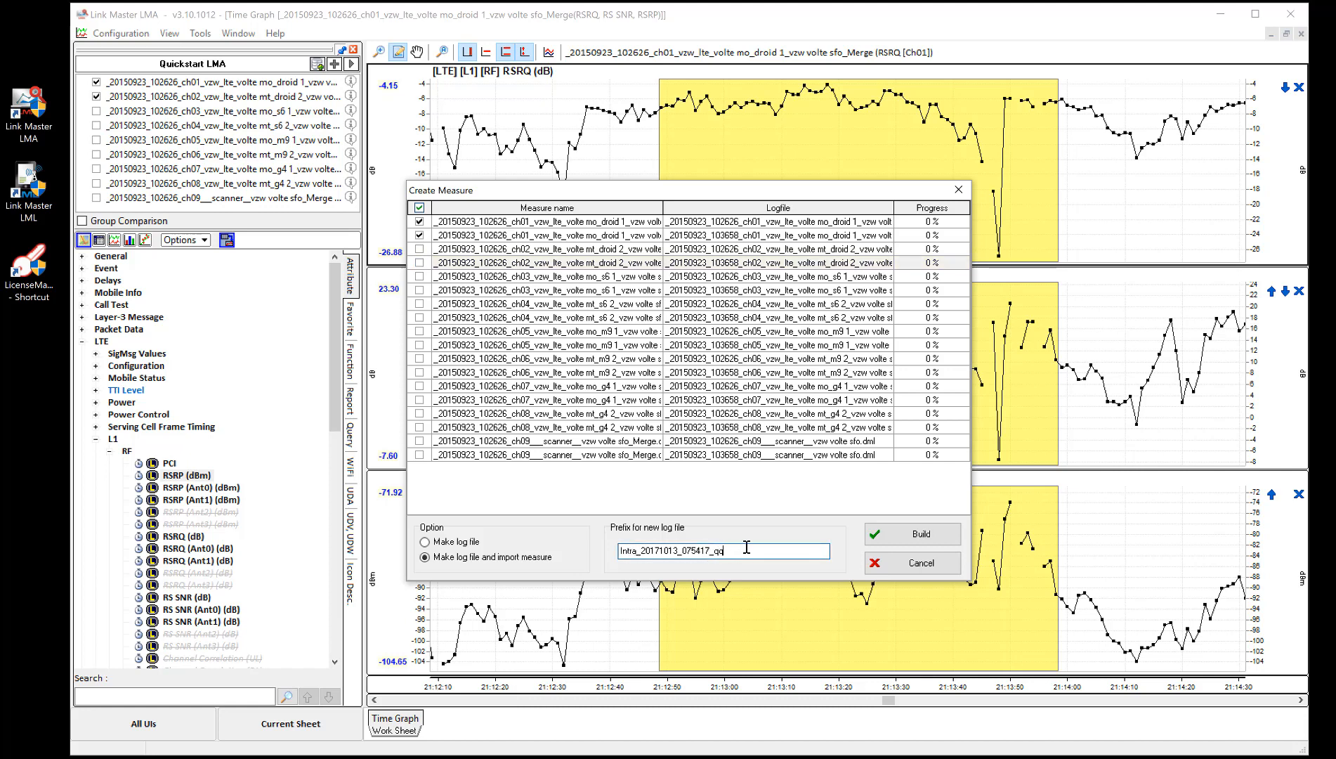
type("quickstart test")
left_click(934, 535)
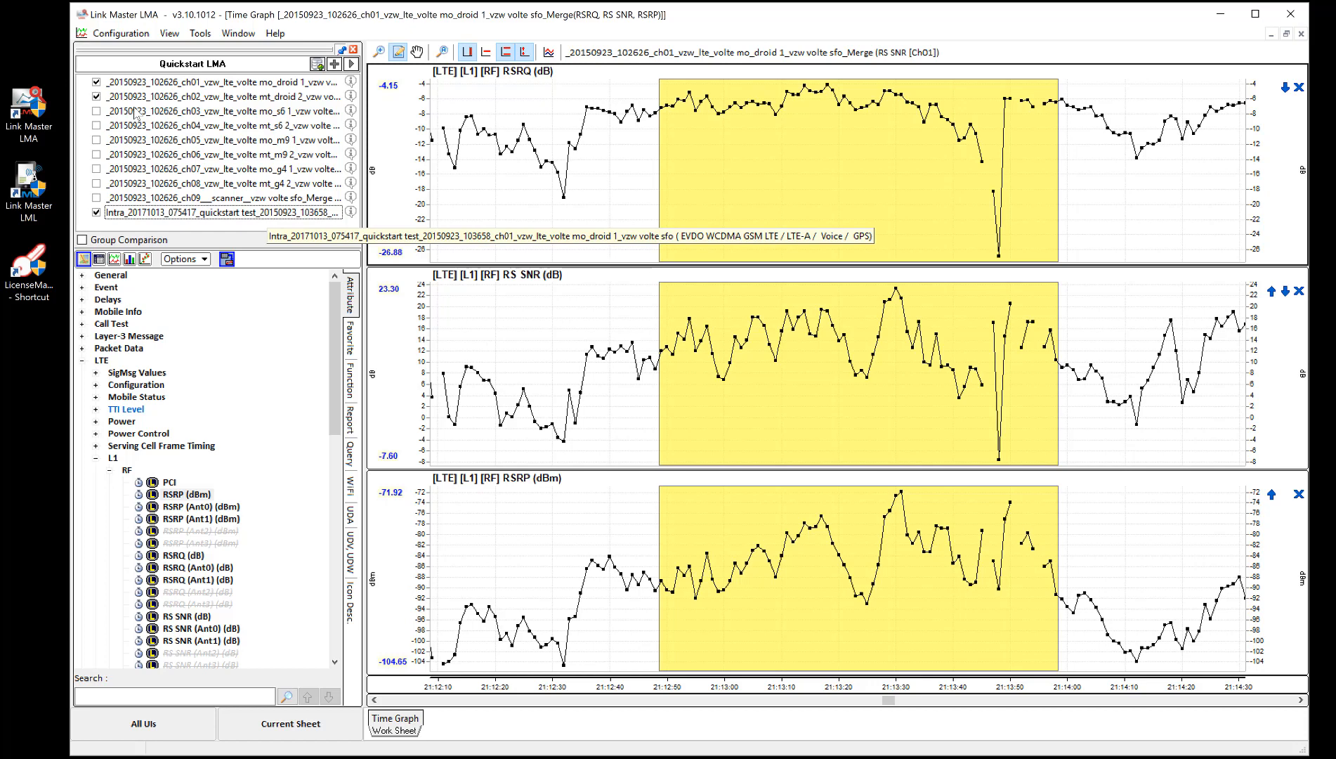
- Examine the time sampling interval choices in the import options and leave without changing them
left_click(119, 33)
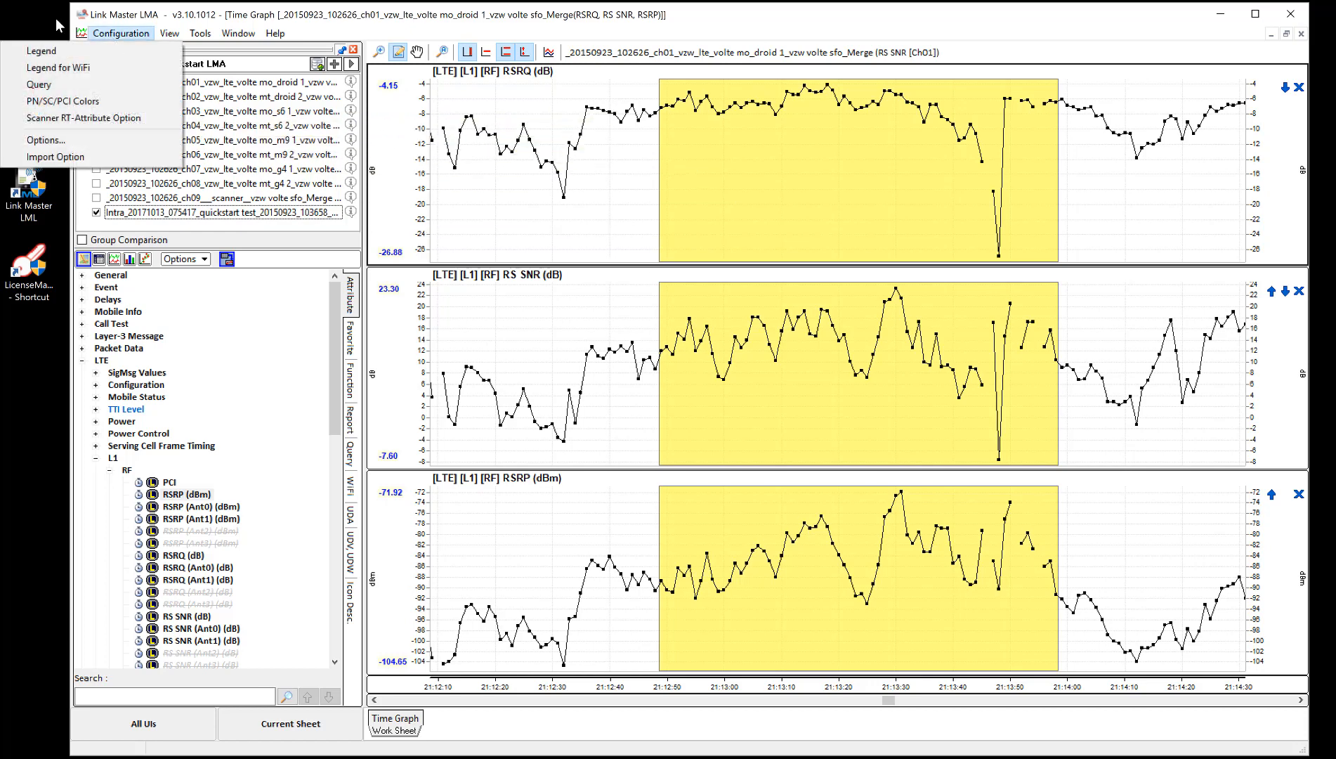
left_click(77, 163)
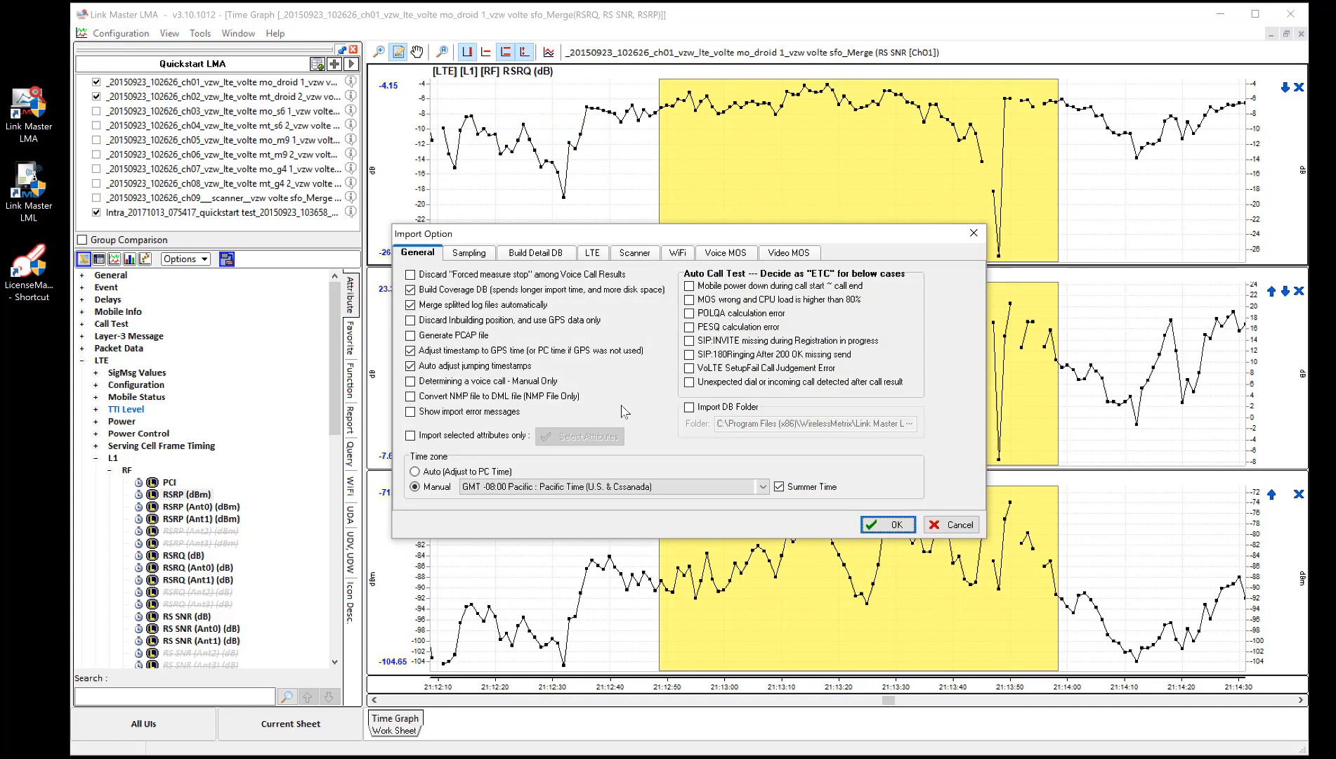
left_click(469, 252)
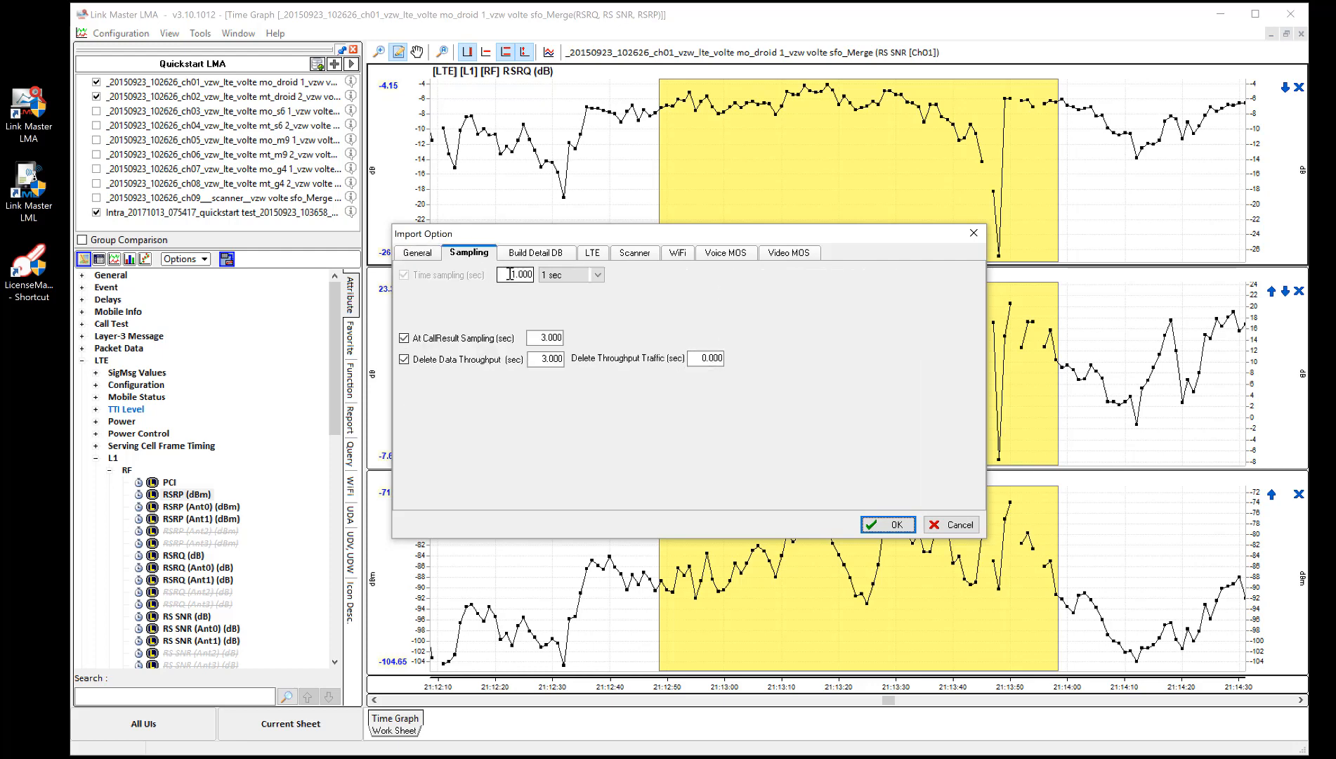
left_click_drag(509, 273, 530, 275)
left_click(598, 275)
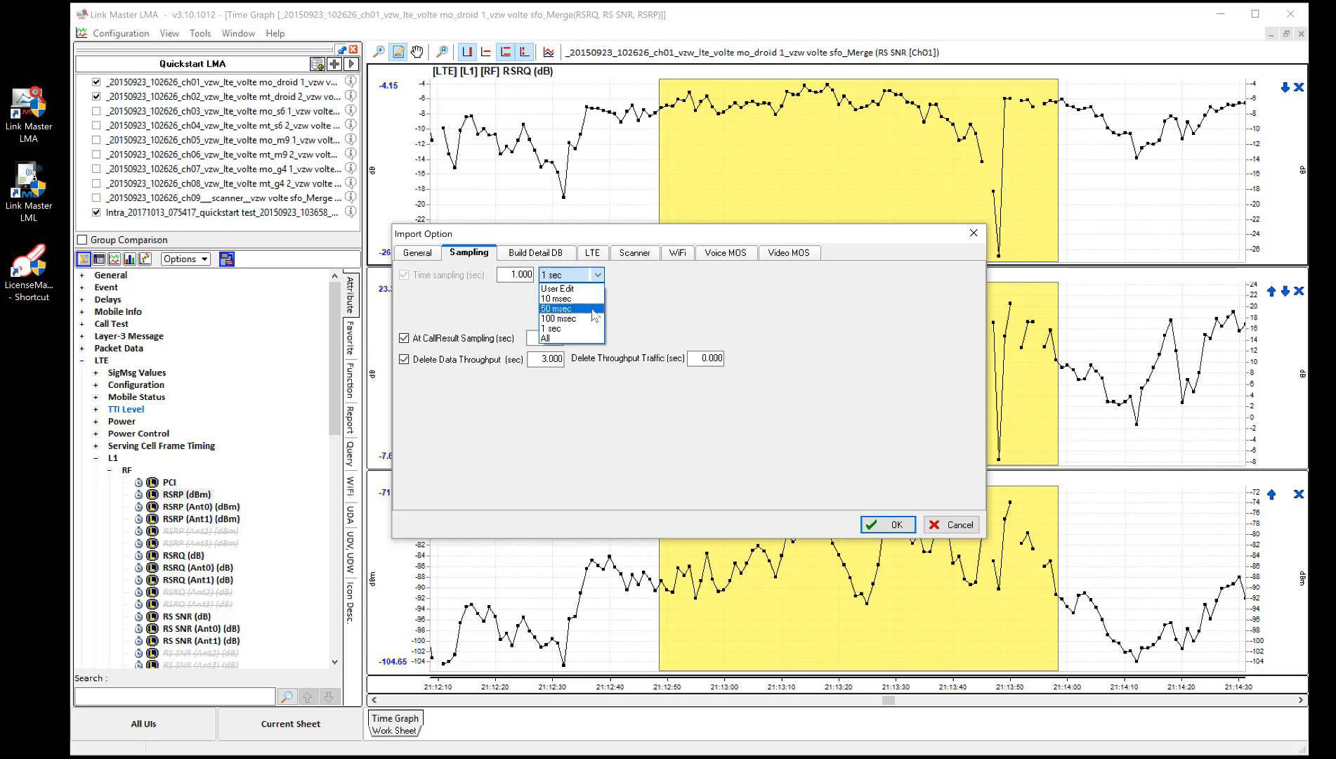
left_click(957, 525)
left_click(954, 527)
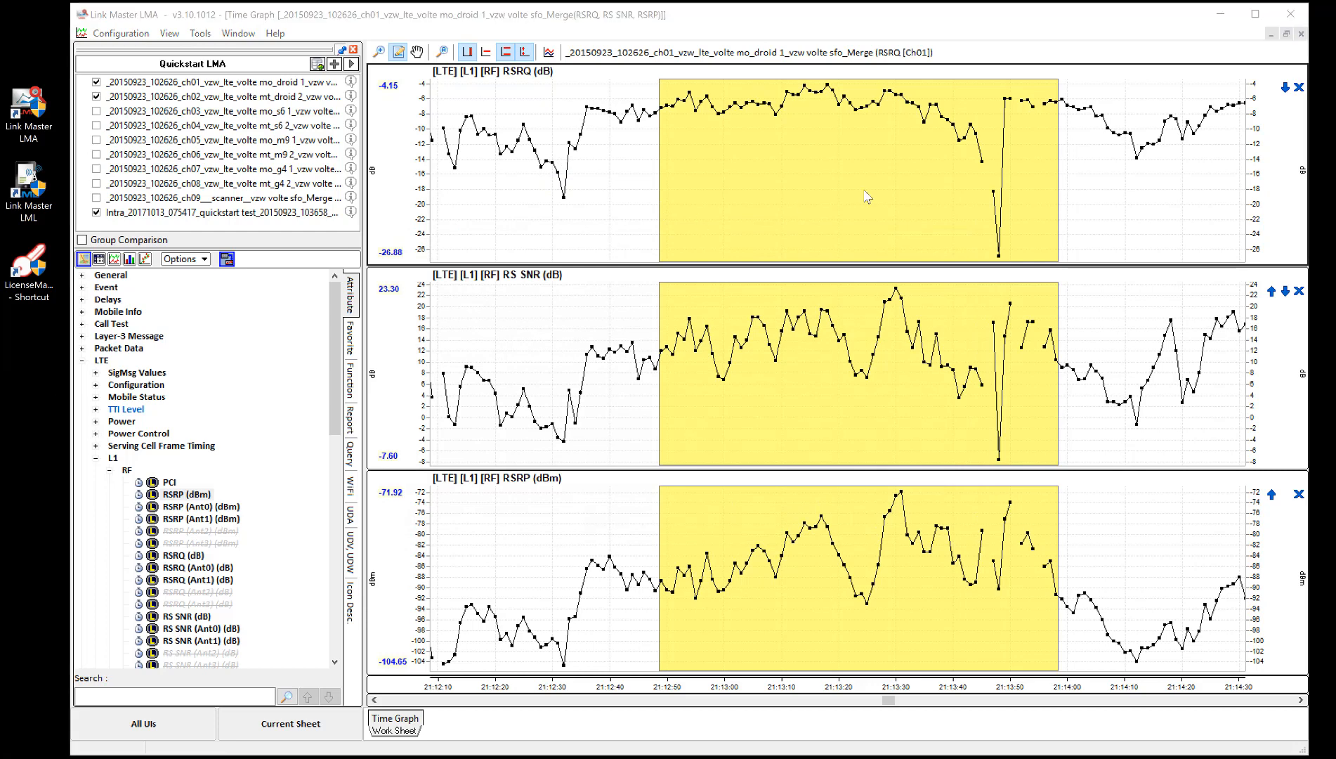
- Clear all marked blocks from the time graphs
right_click(595, 191)
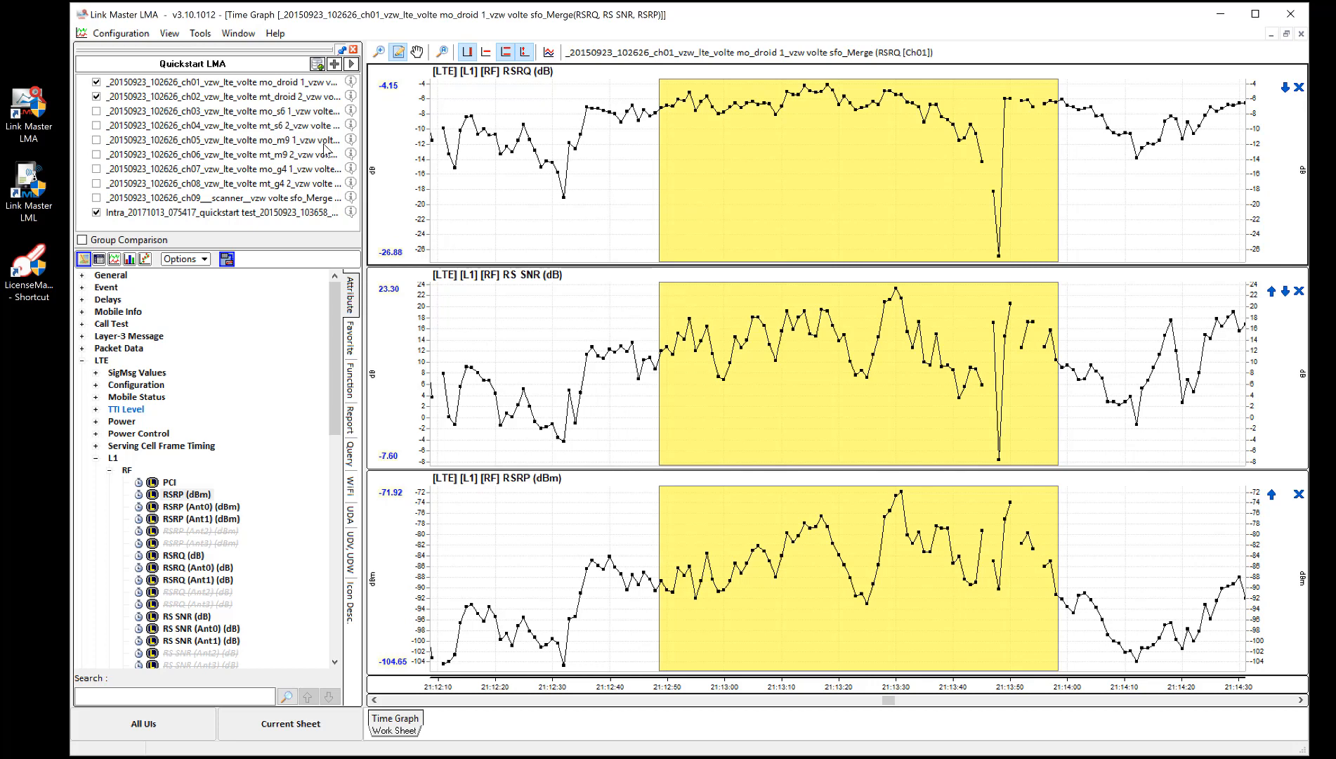
right_click(625, 205)
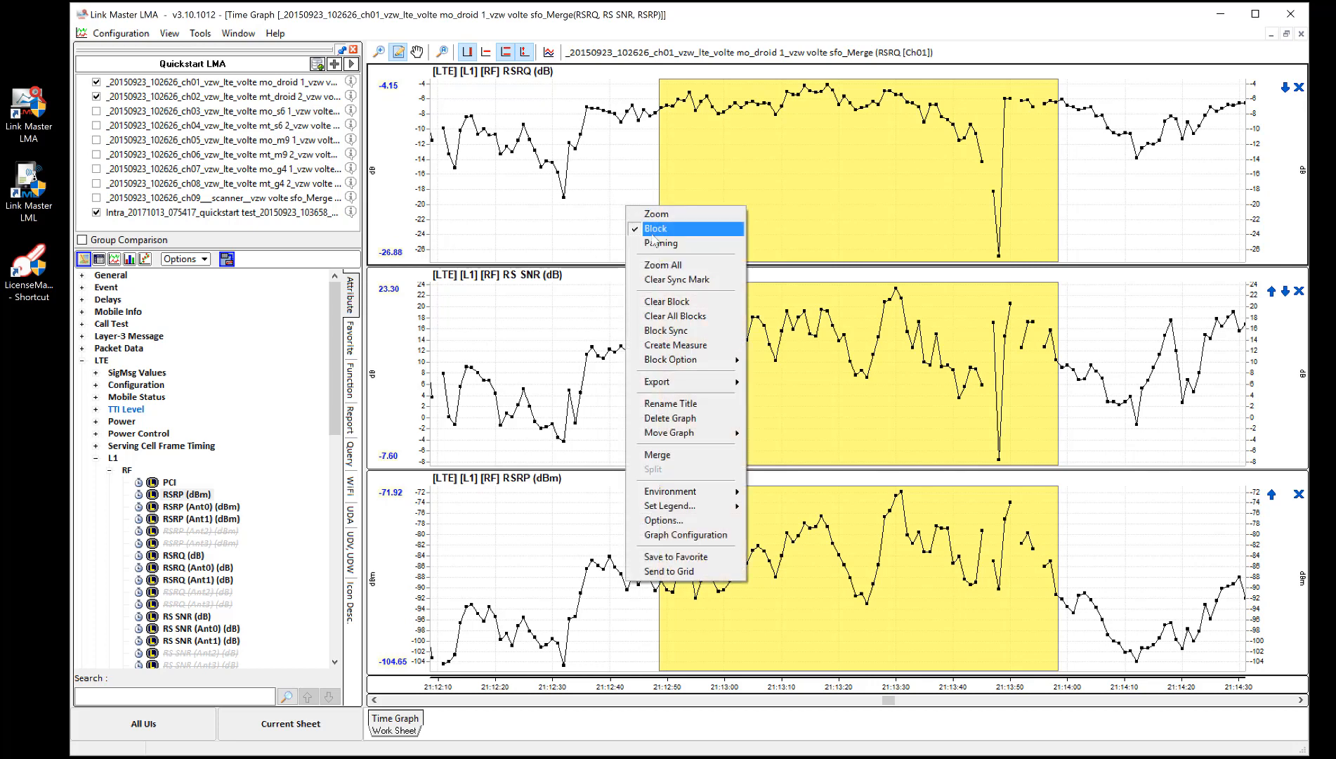
left_click(683, 317)
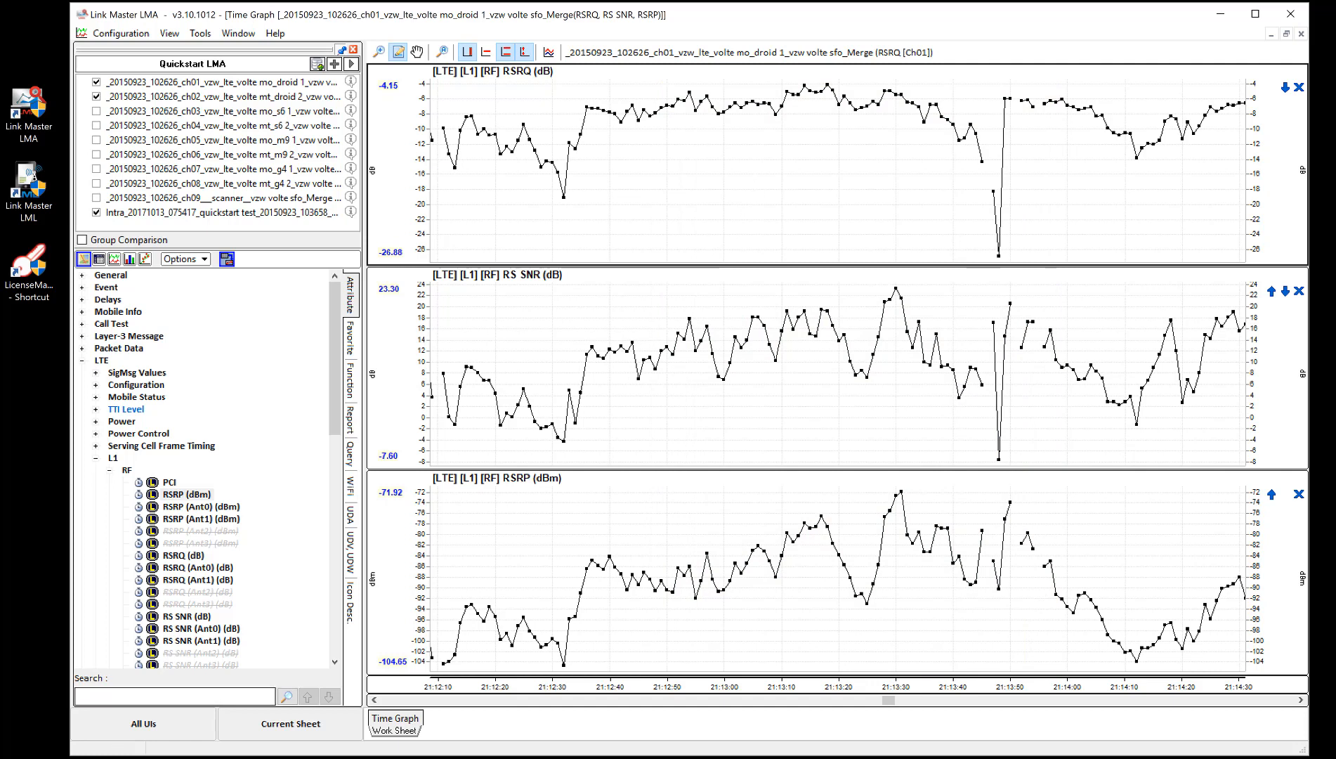
left_click(827, 318)
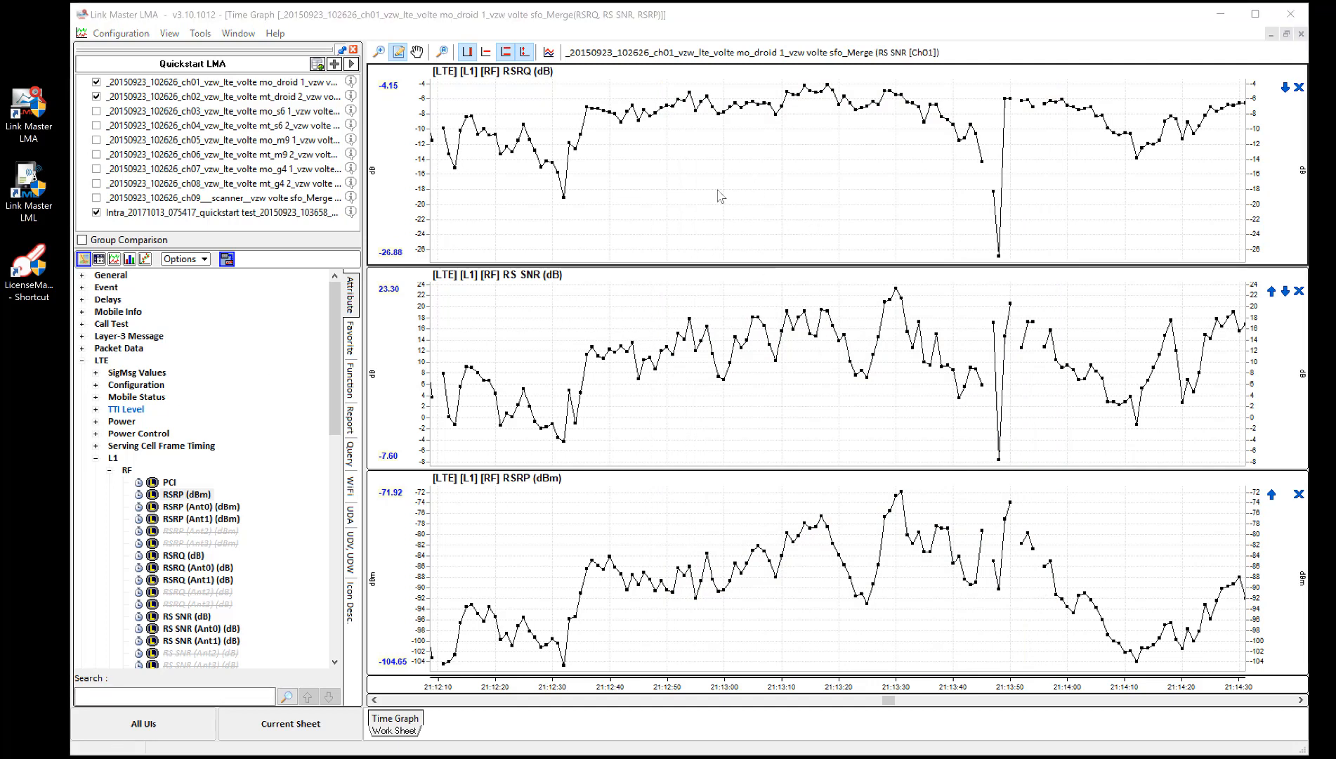
- Turn off the attribute group names in the graph titles and turn them back on
right_click(671, 186)
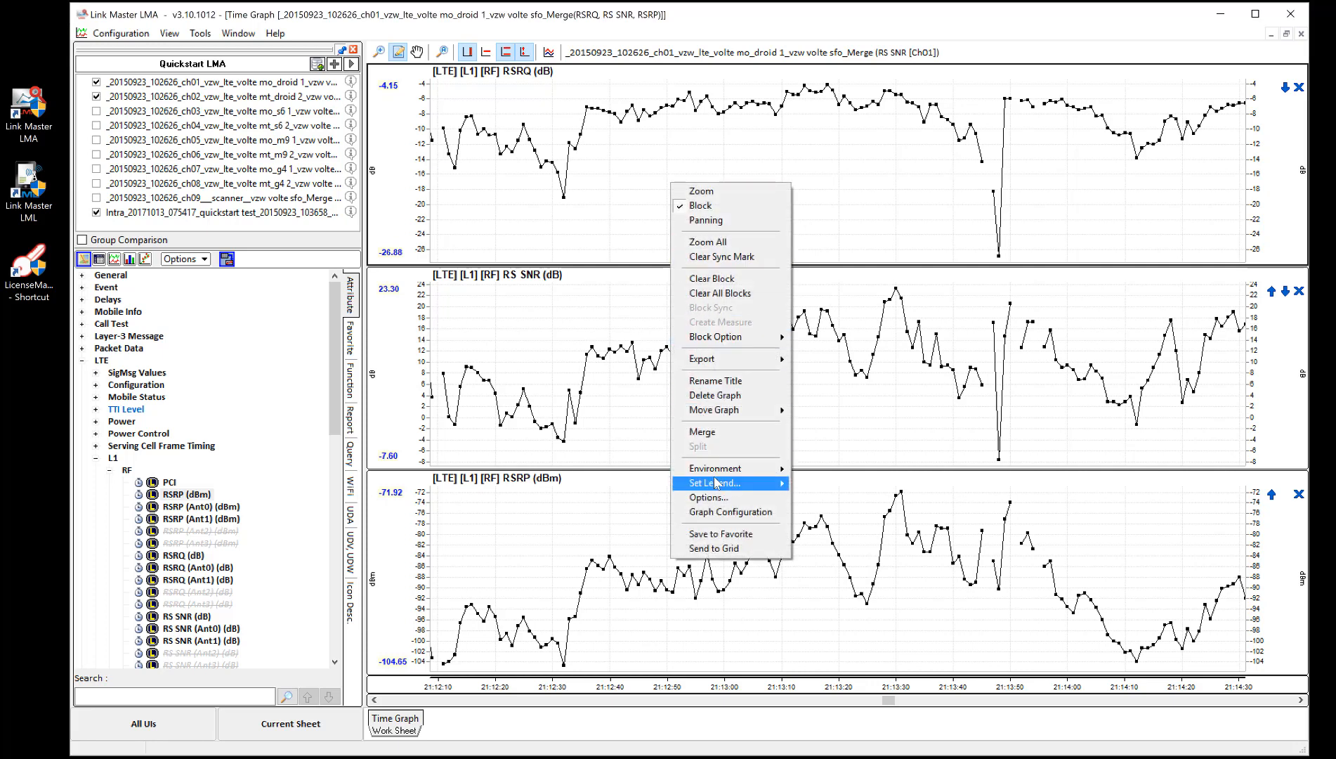
mouse_move(717, 476)
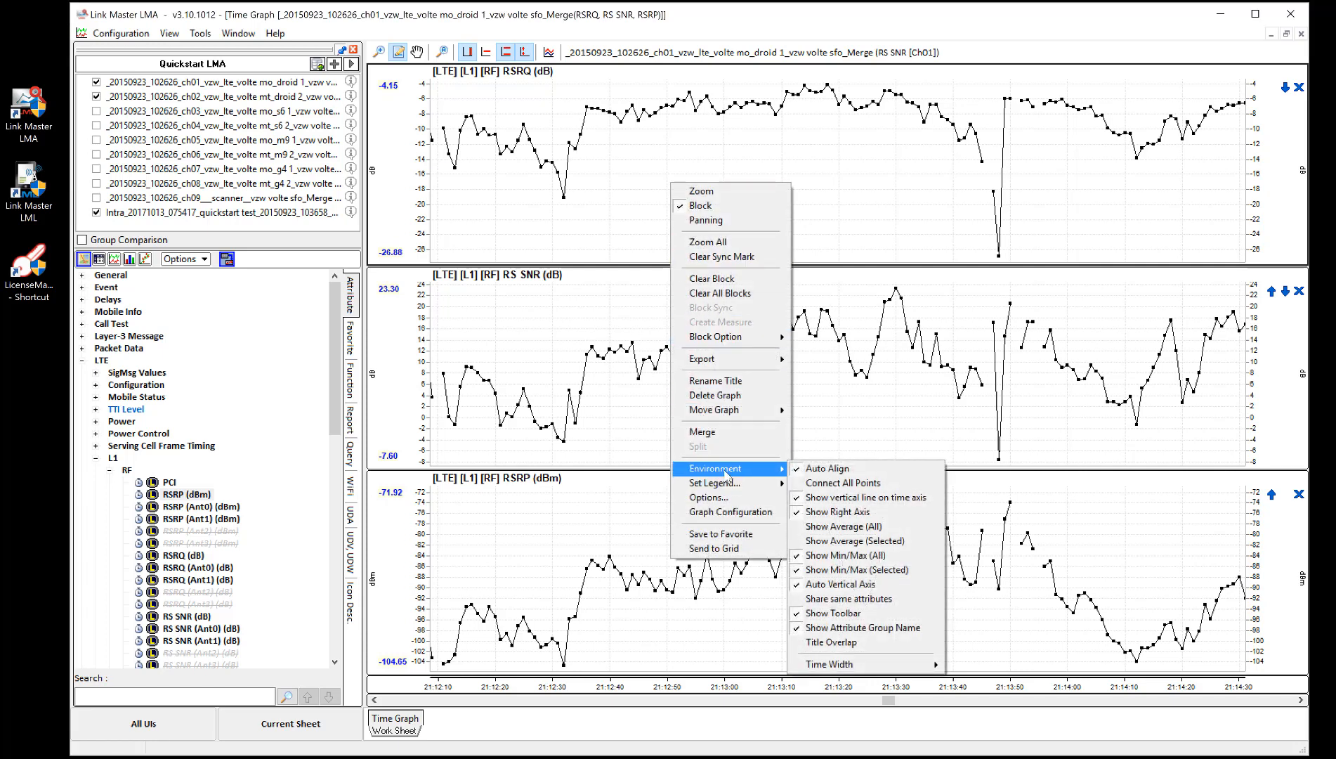
left_click(864, 627)
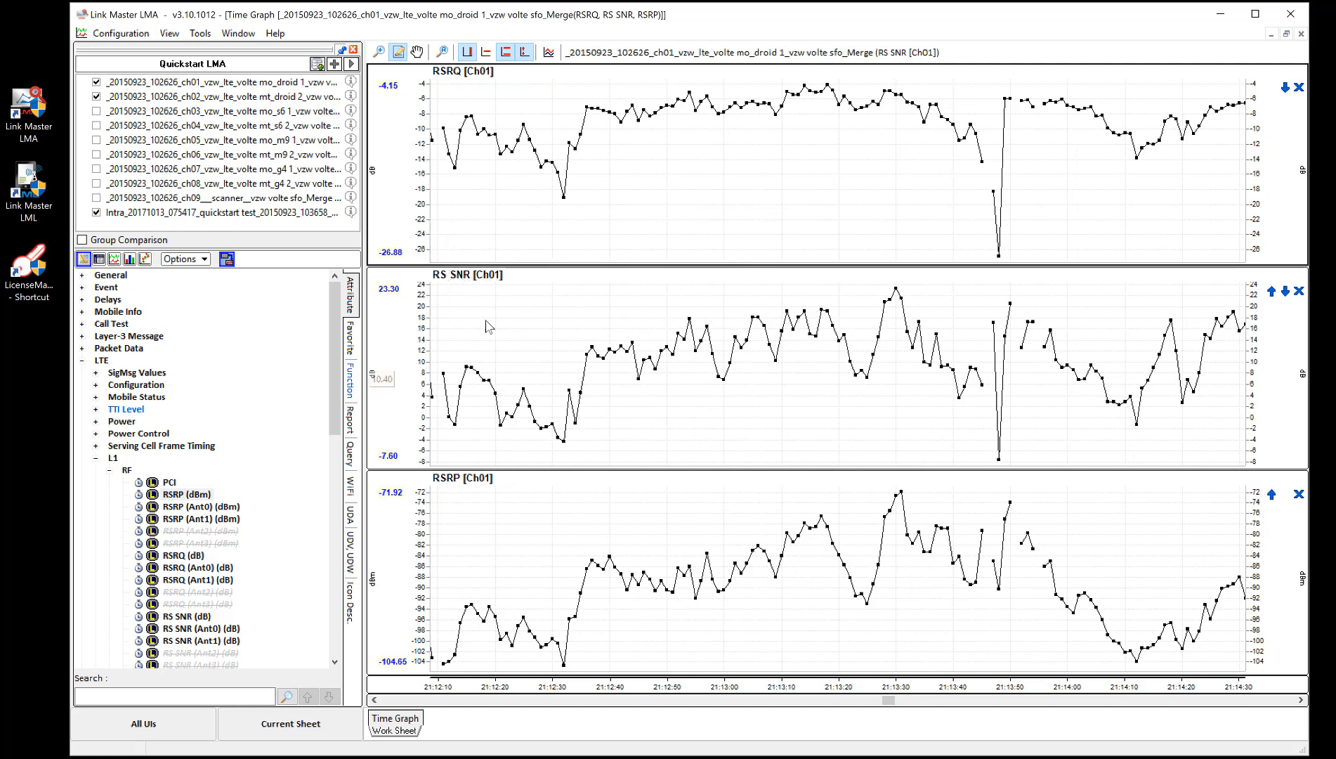
right_click(531, 300)
mouse_move(591, 584)
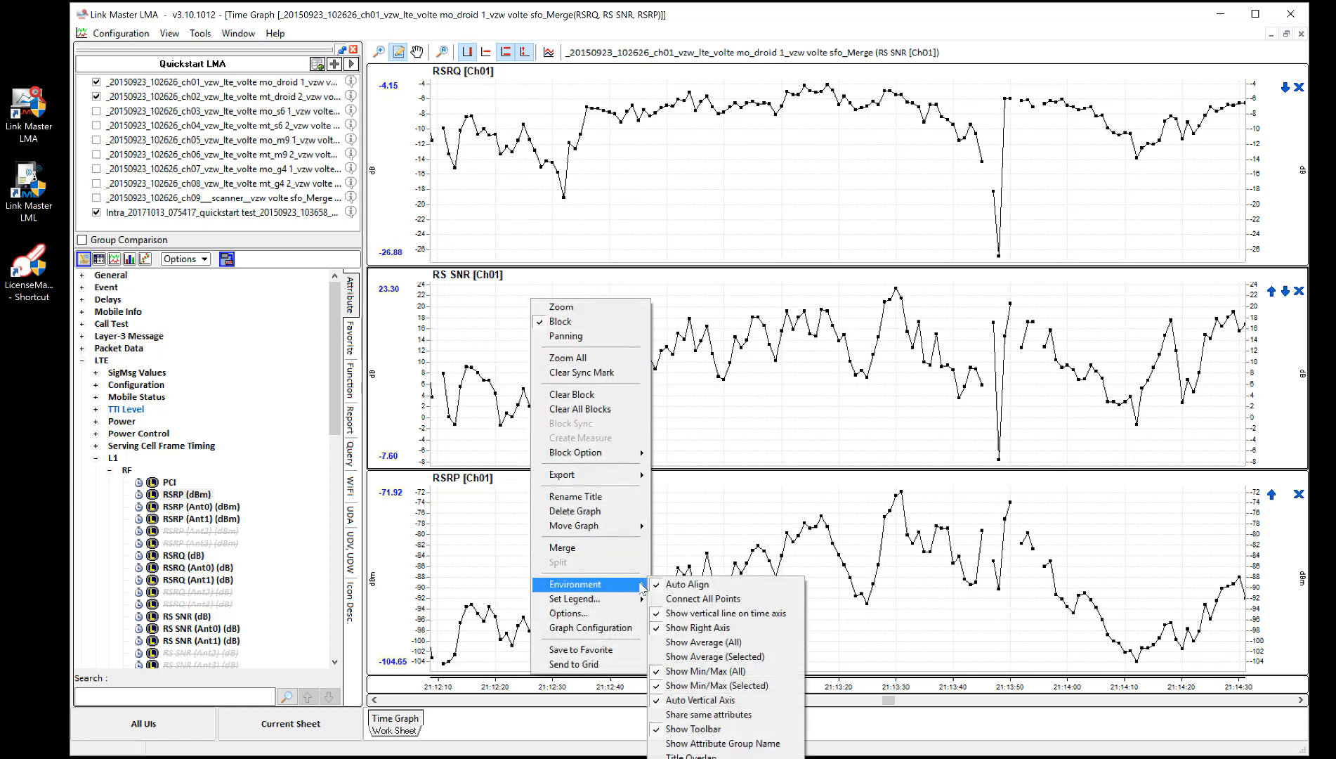
left_click(716, 743)
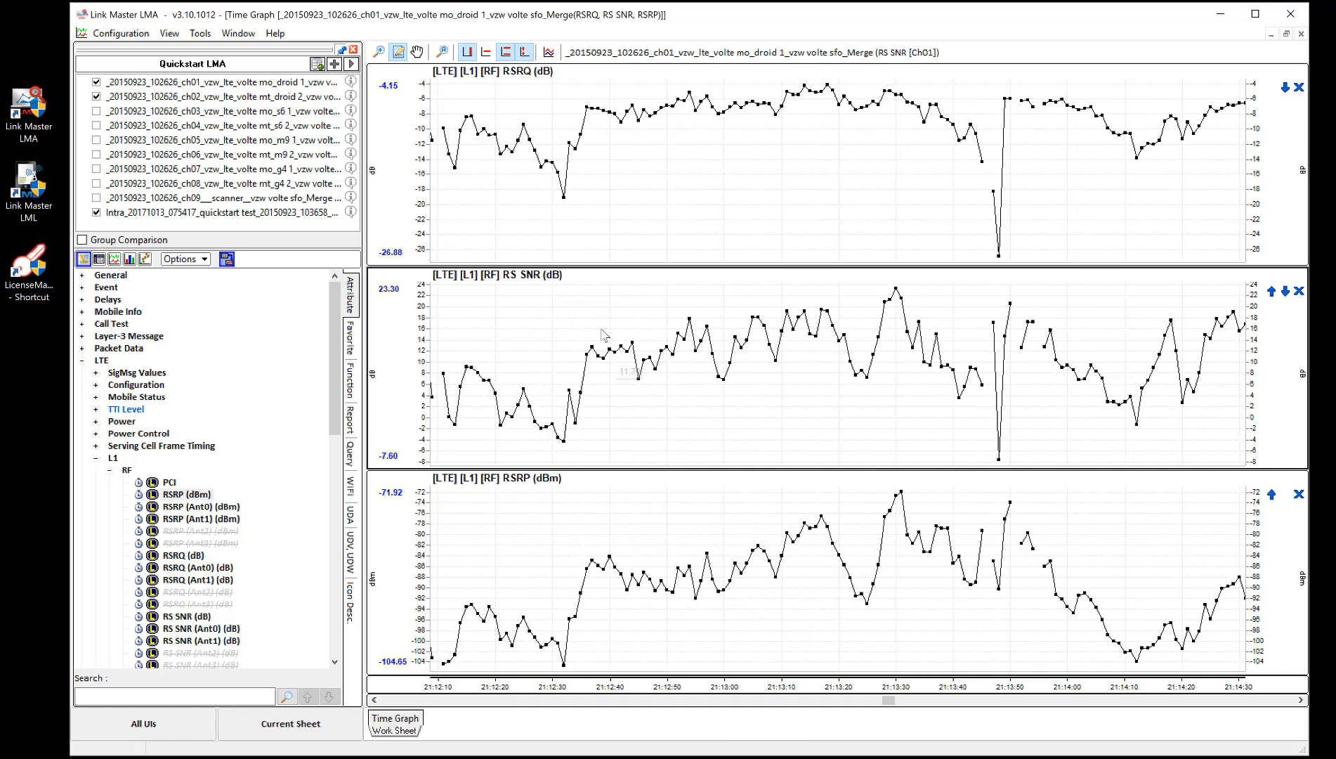
- Turn off the vertical lines on the time axis in the graph environment settings
right_click(553, 283)
mouse_move(624, 571)
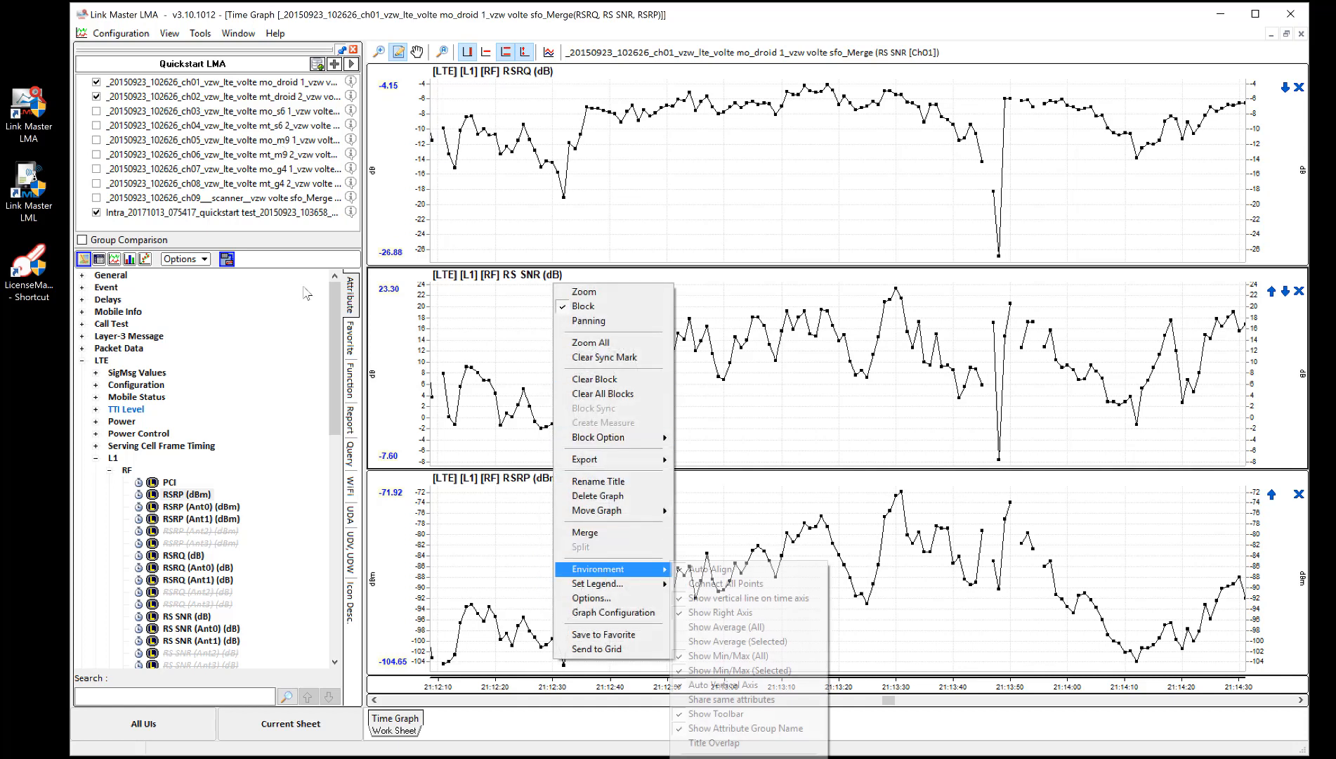
left_click(703, 573)
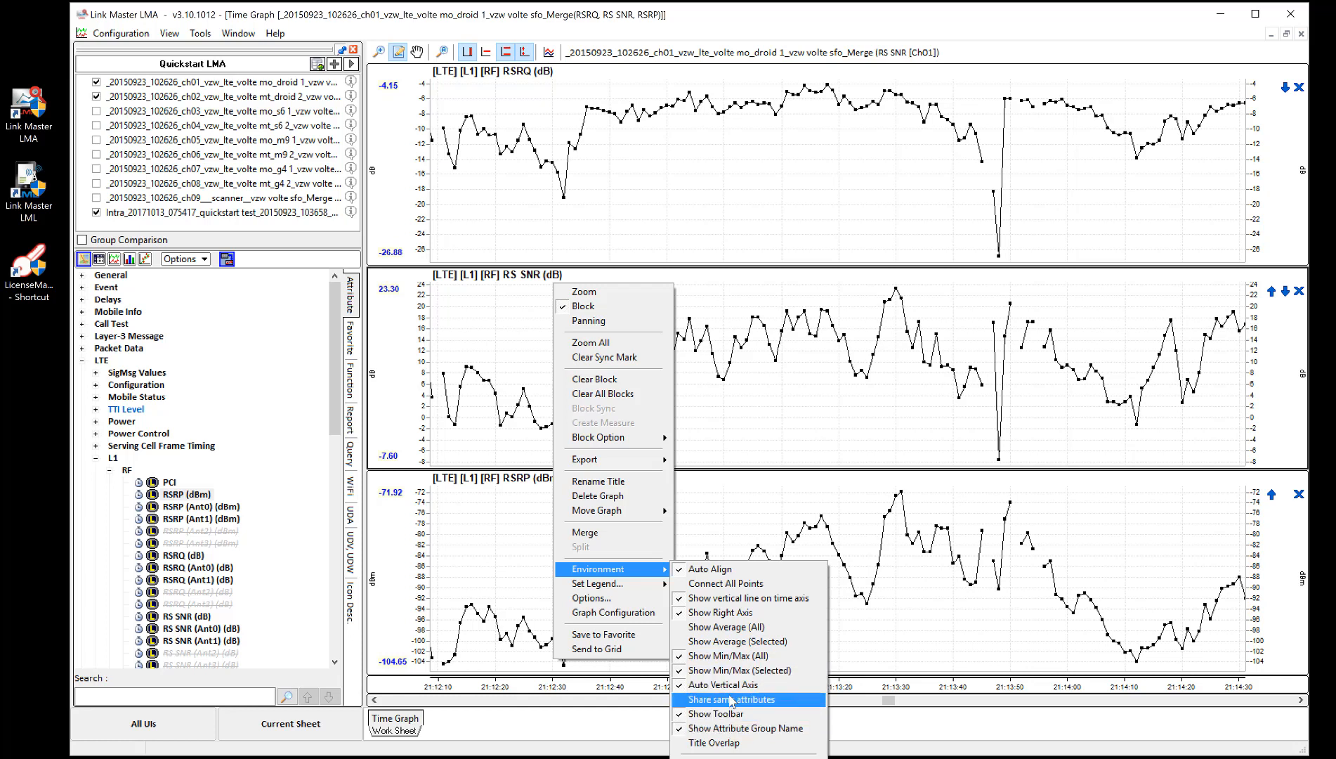
left_click(727, 600)
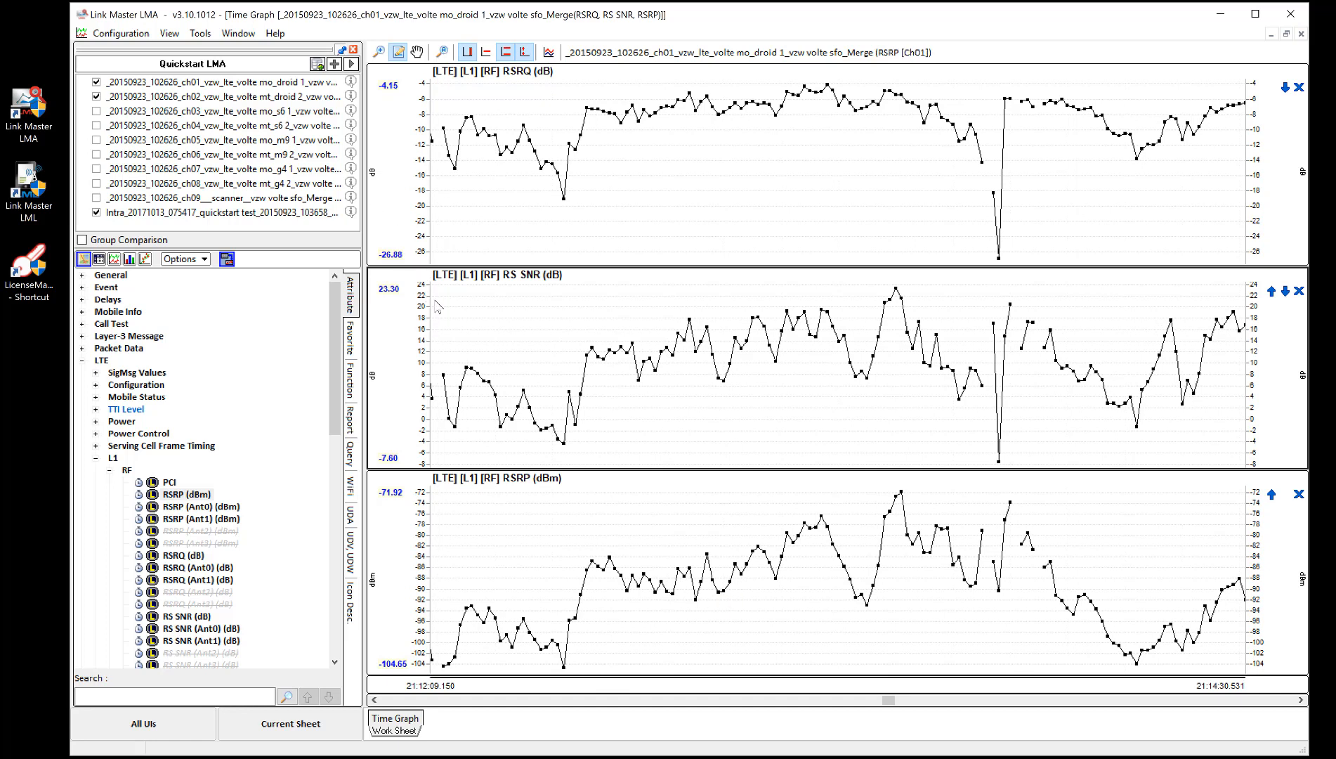
- Change the RSRQ graph's line color to red in the time graph options
right_click(464, 315)
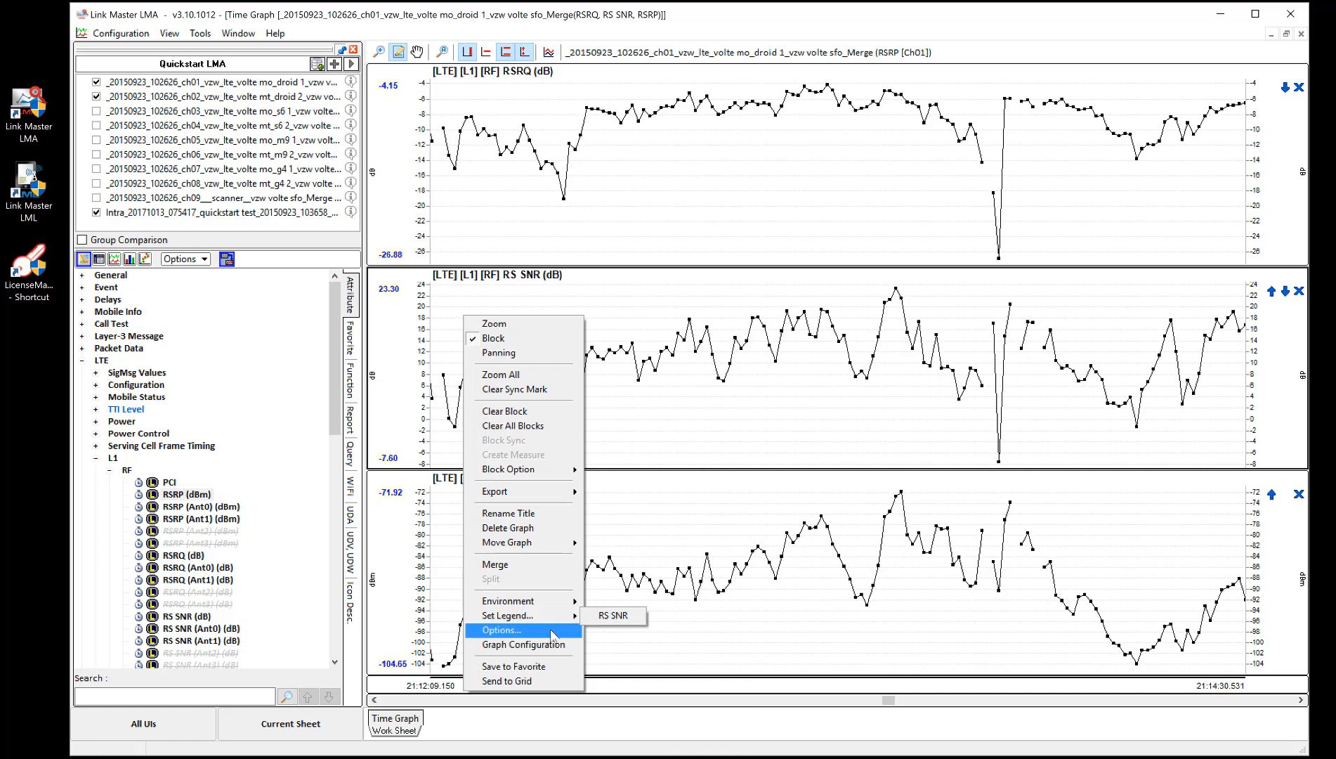
left_click(501, 630)
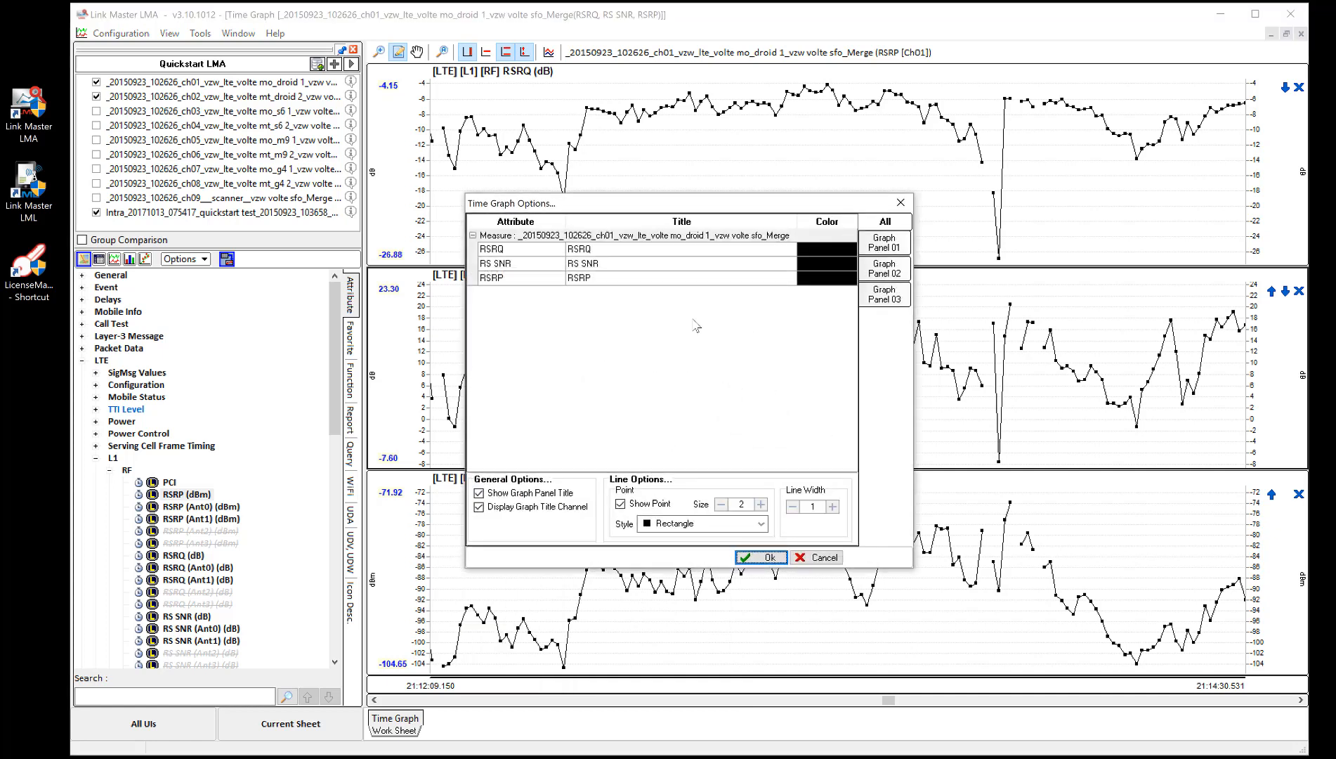
left_click(827, 251)
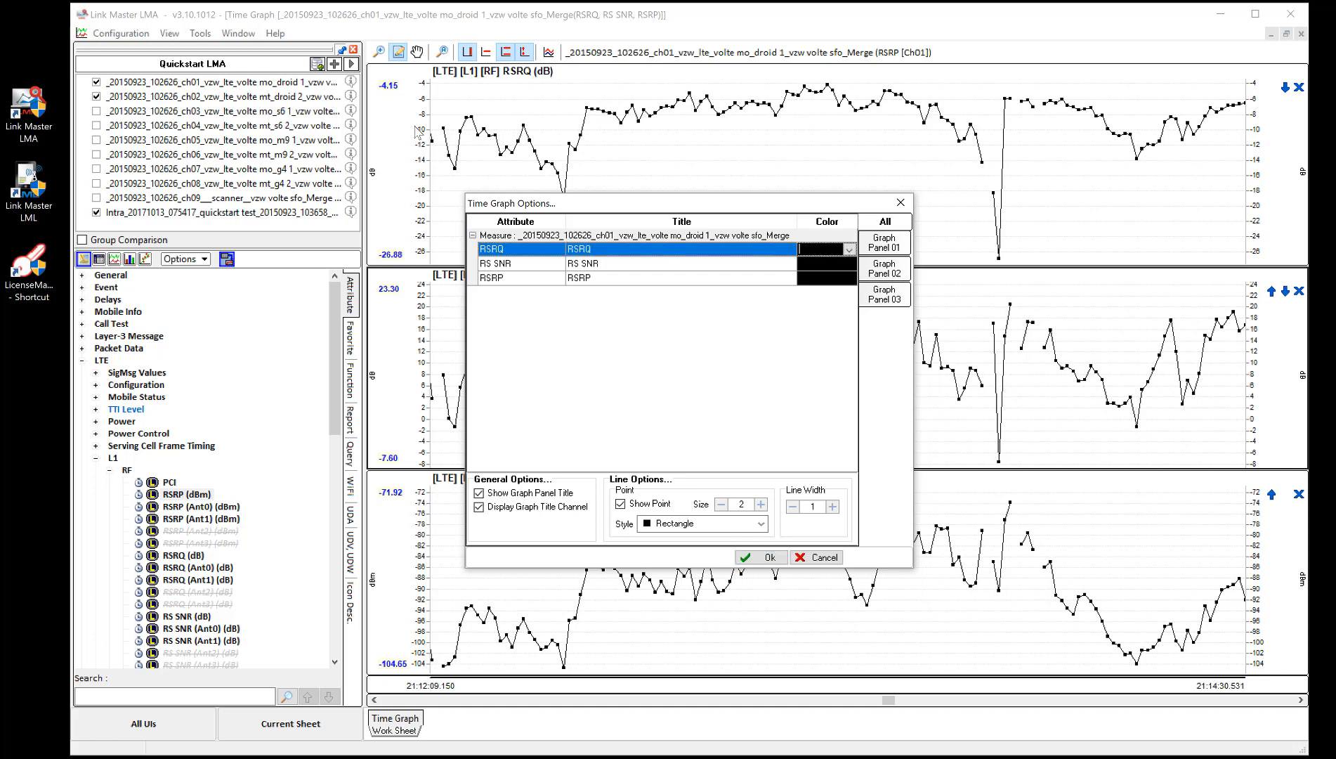
left_click(848, 250)
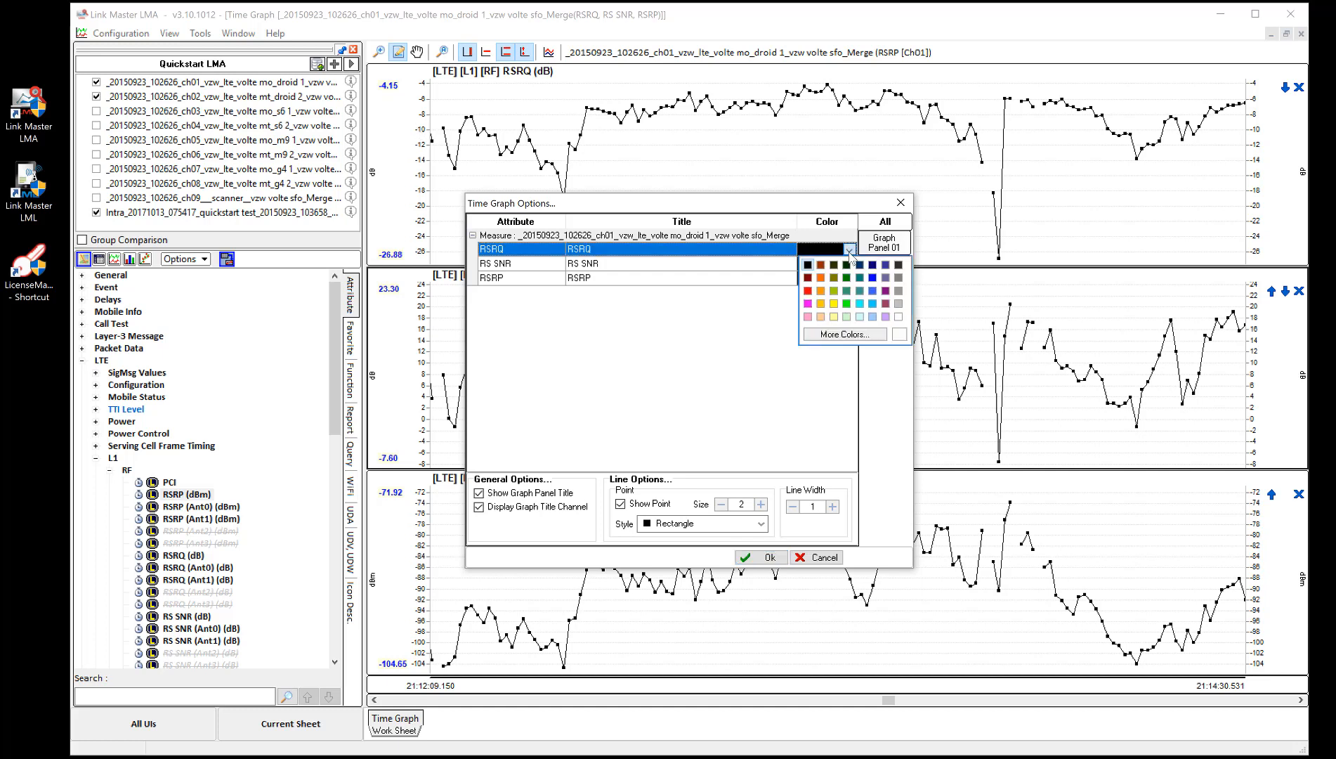
left_click(807, 309)
left_click(762, 557)
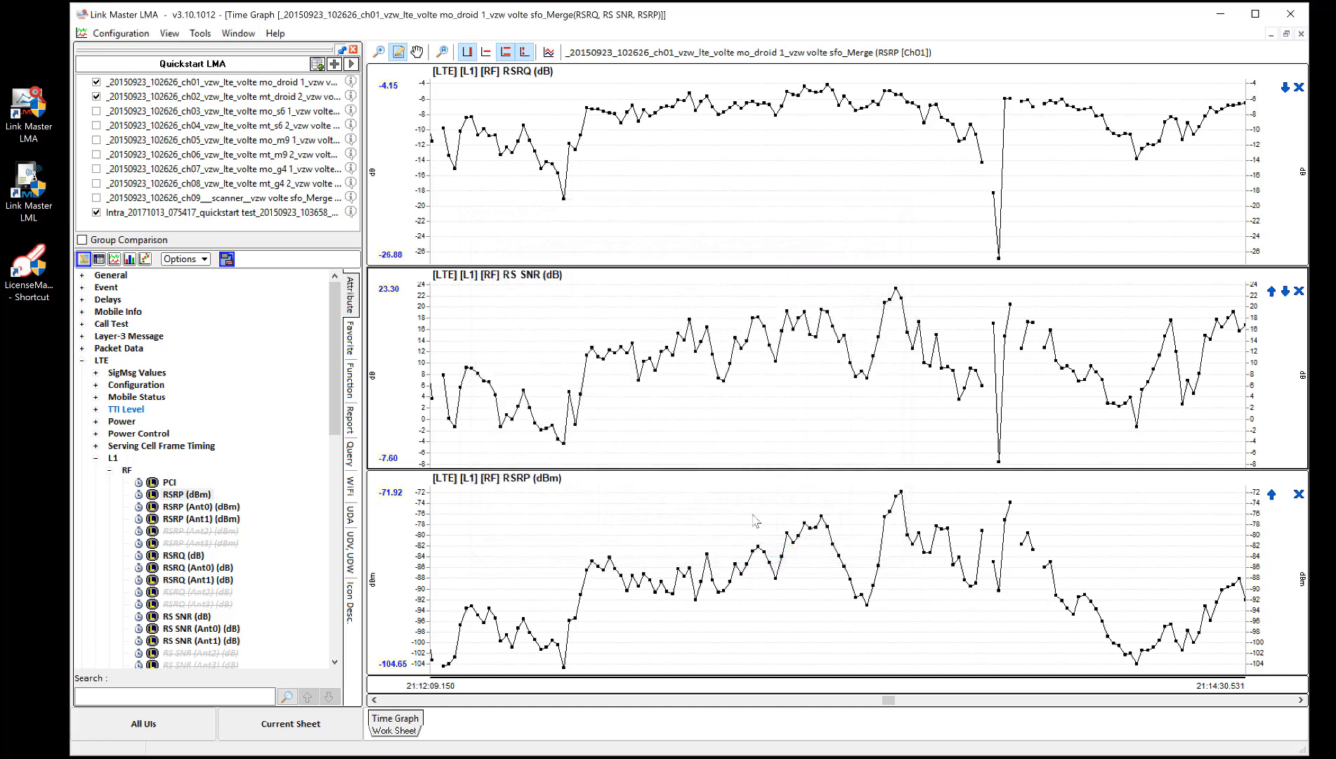
- Review the time graph options for the individual graph panels and for all panels, leaving them unchanged
right_click(656, 210)
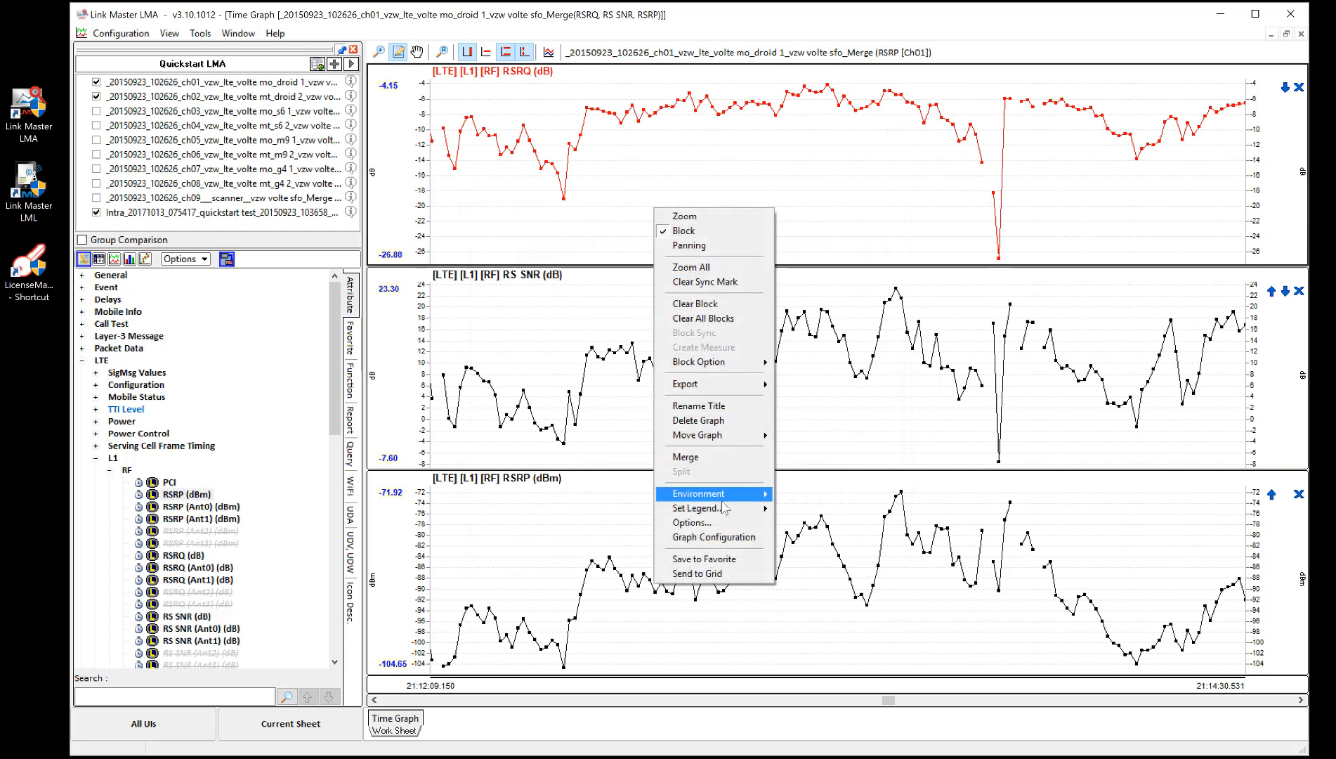
left_click(692, 523)
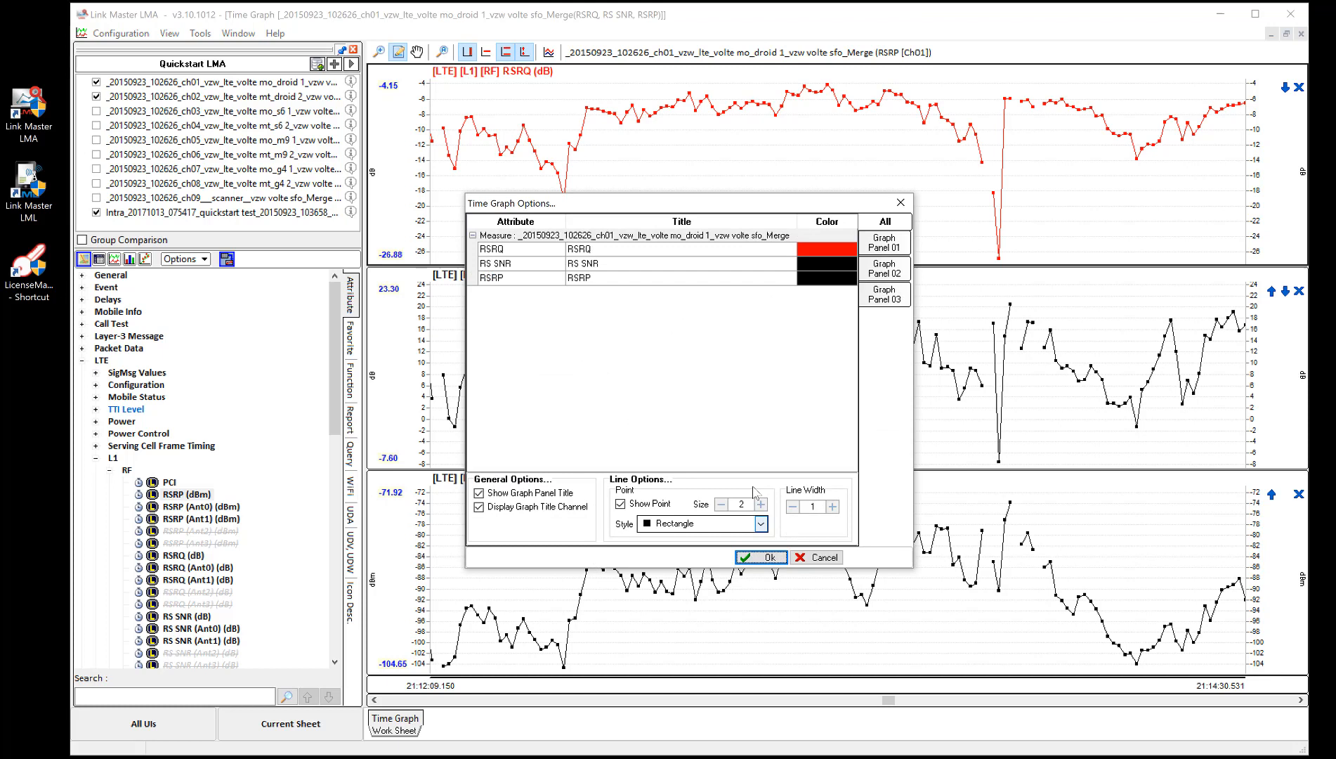
left_click(885, 242)
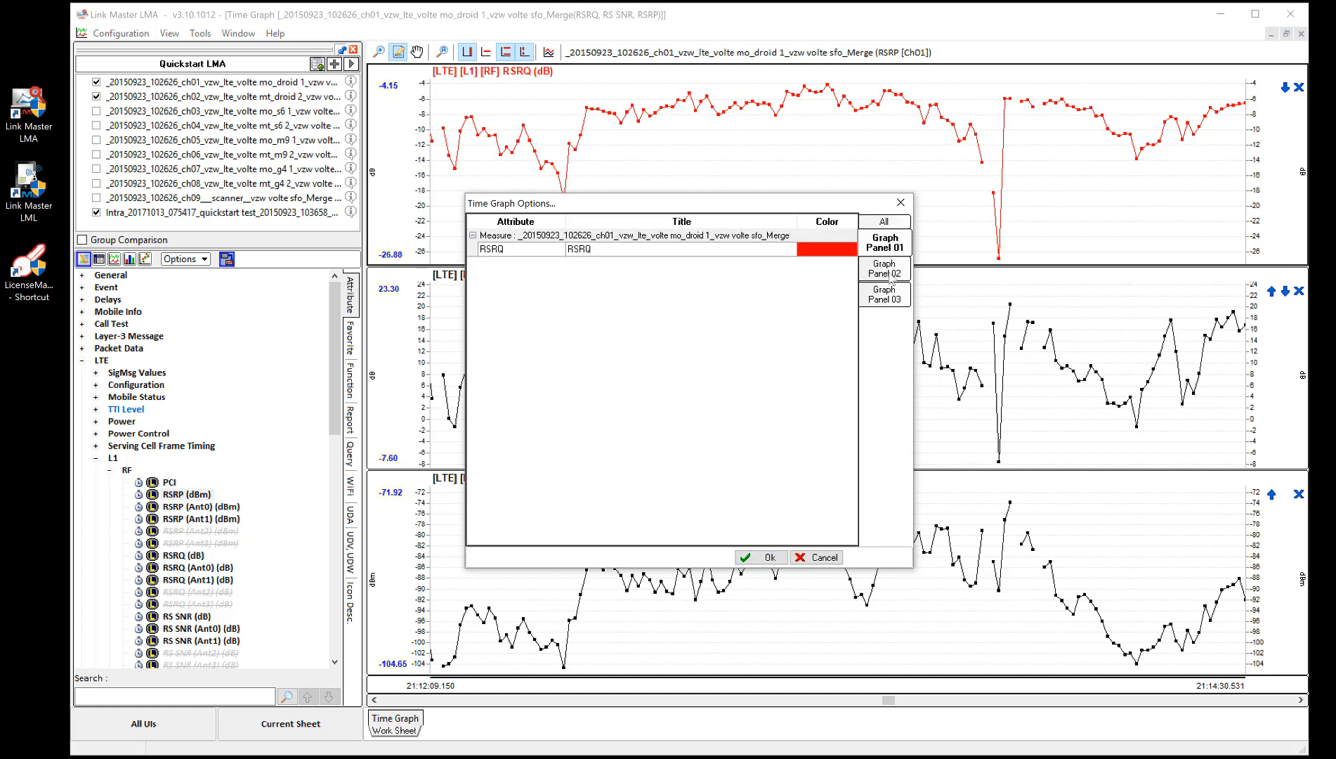
left_click(890, 277)
left_click(882, 222)
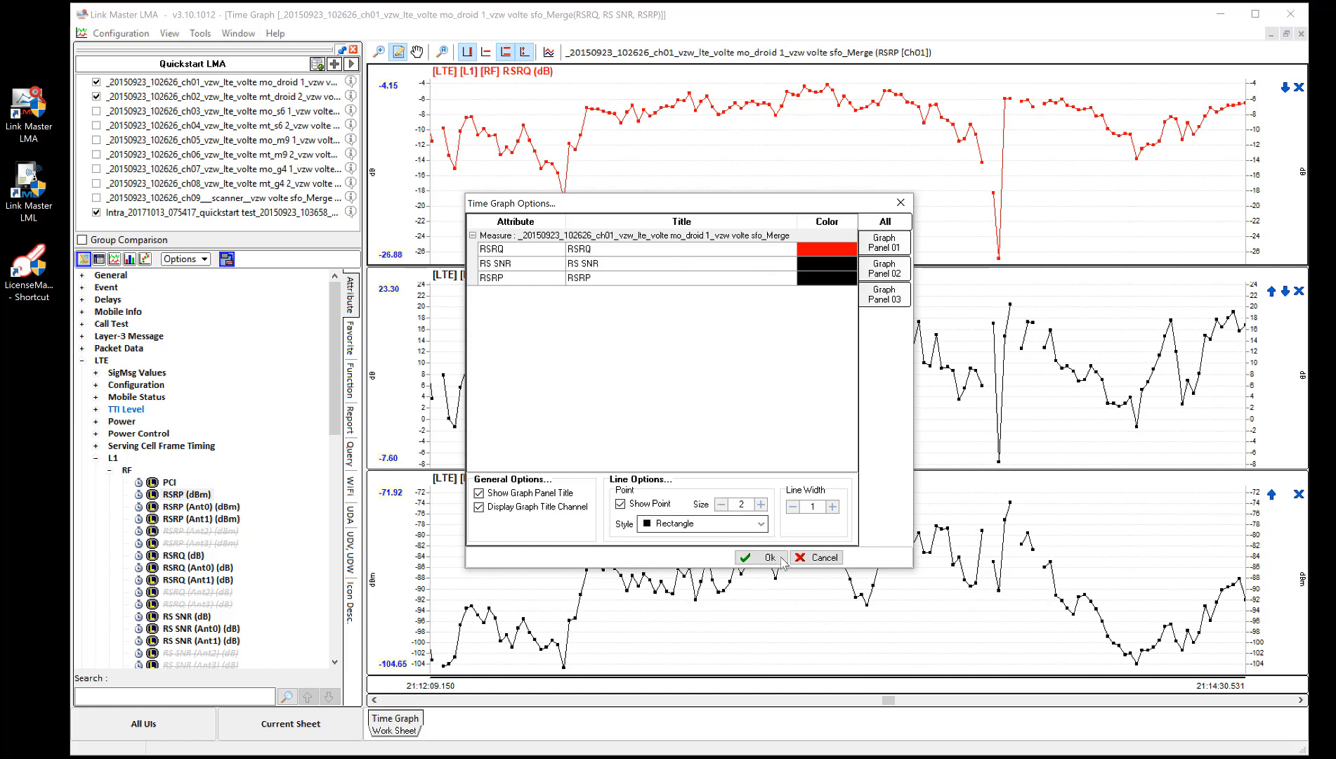
left_click(811, 559)
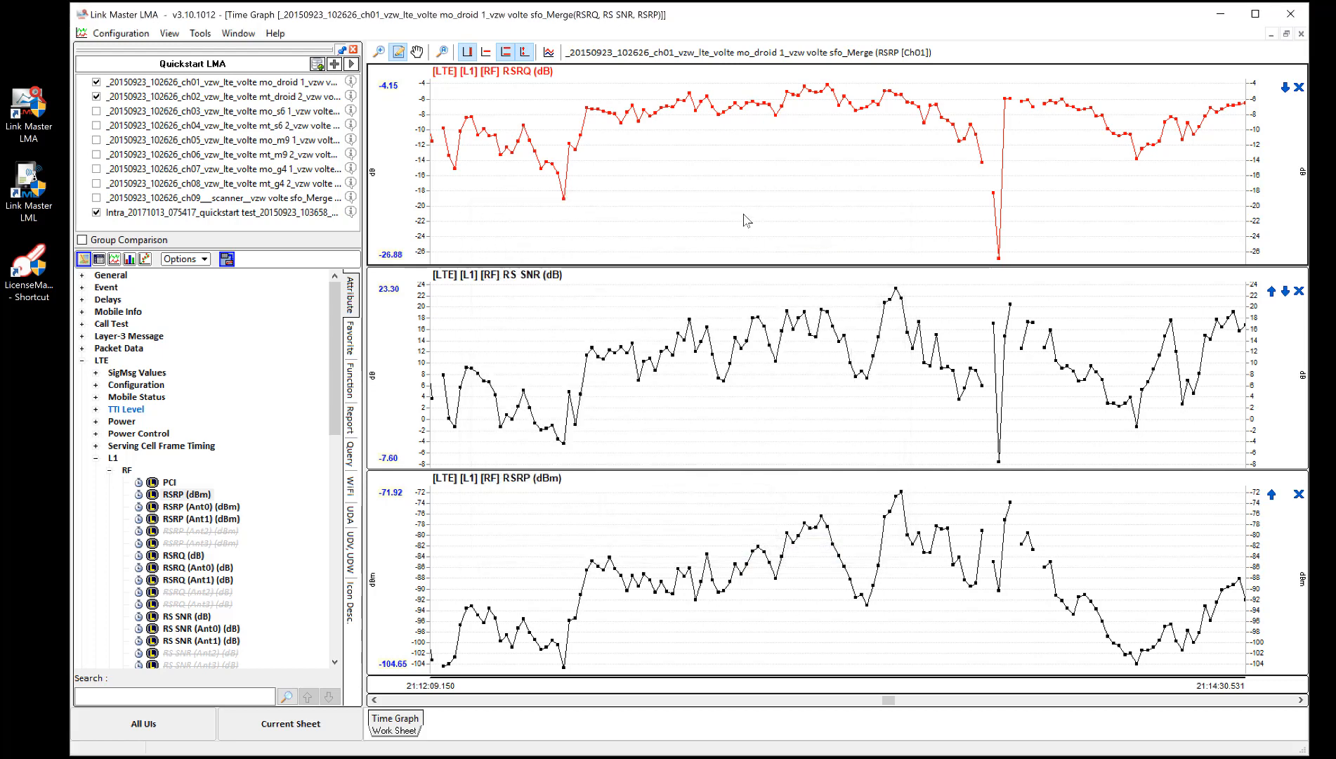
- Set the maximum of the RSRQ graph's left axis scale to -2 in the graph configuration
right_click(740, 200)
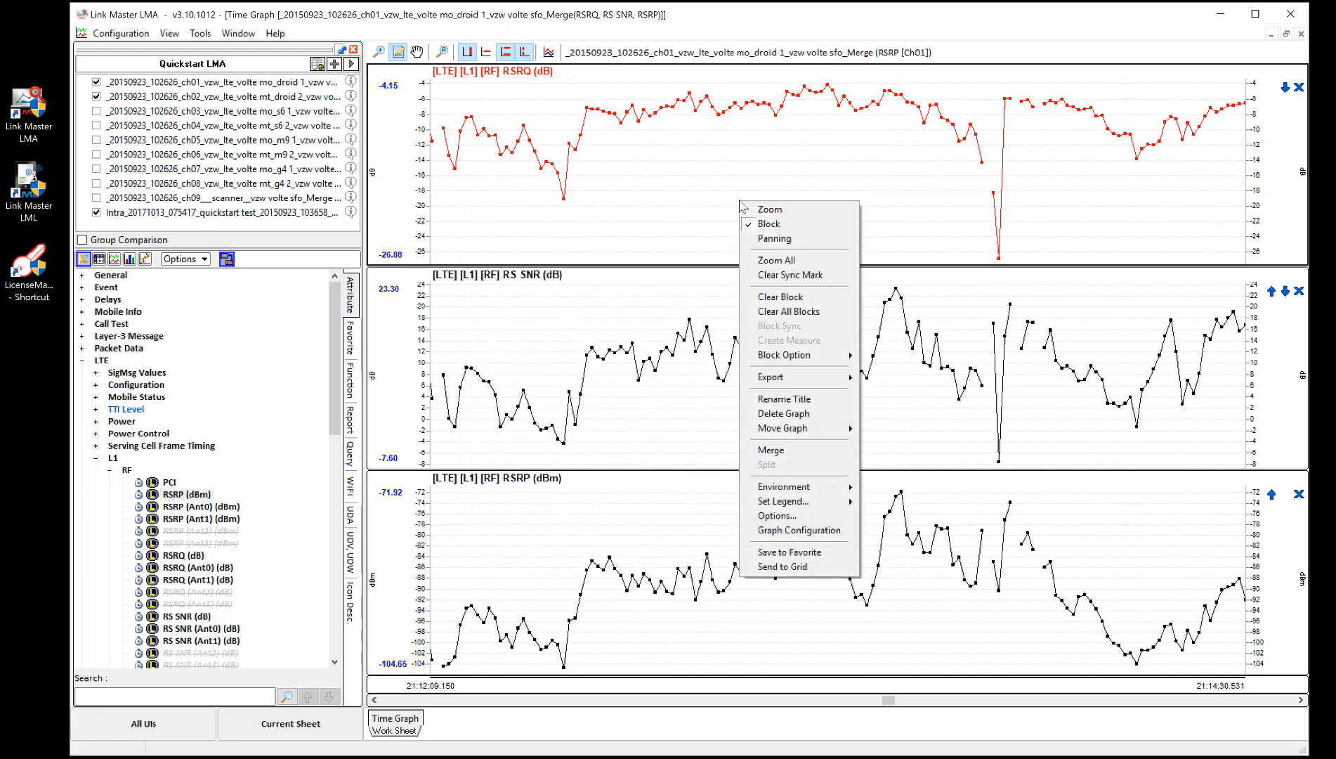
left_click(794, 533)
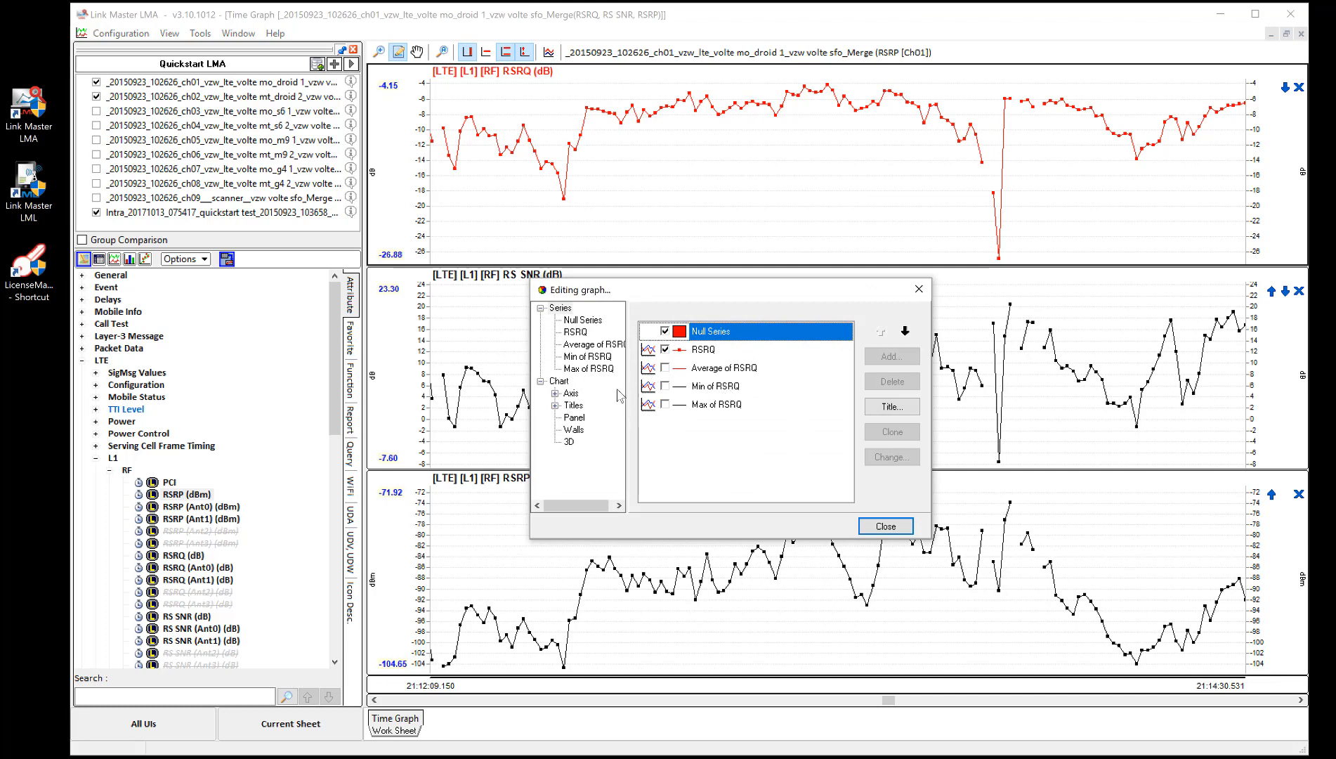
left_click(555, 393)
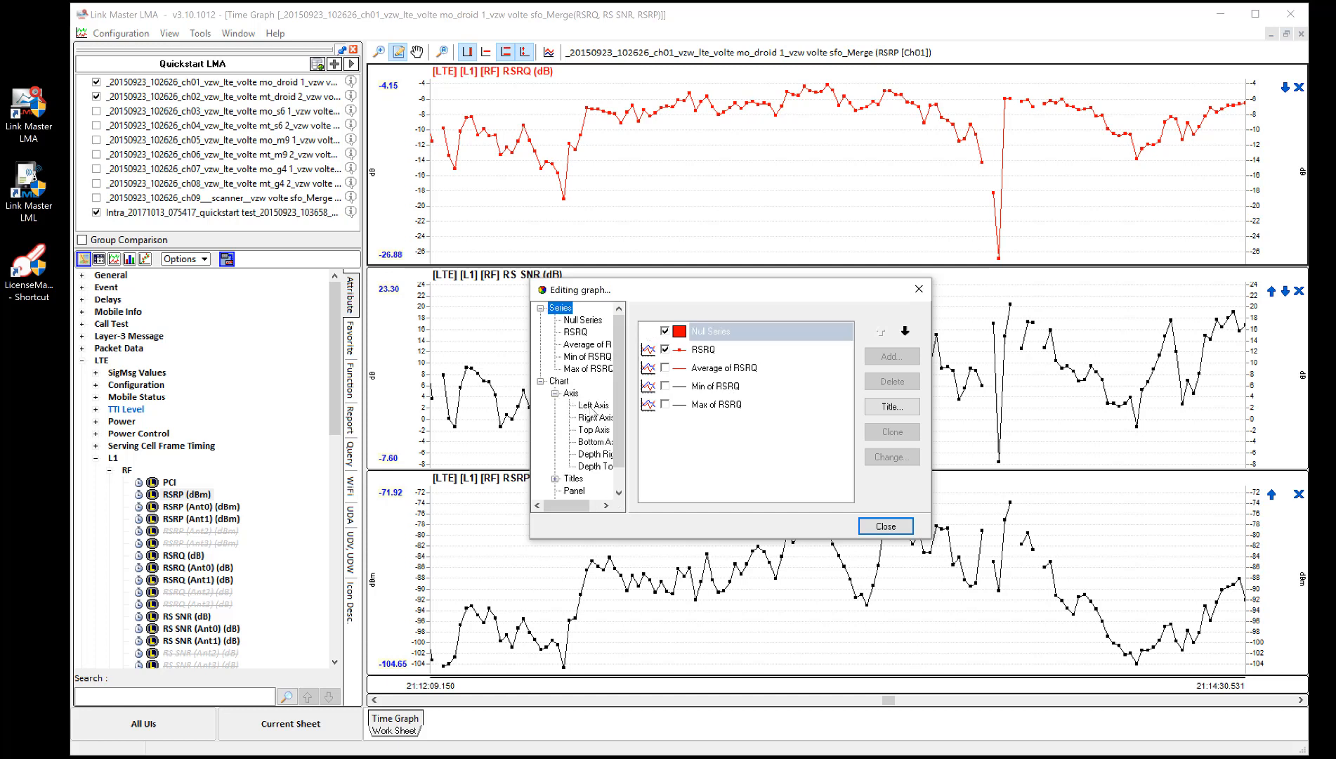
left_click(593, 406)
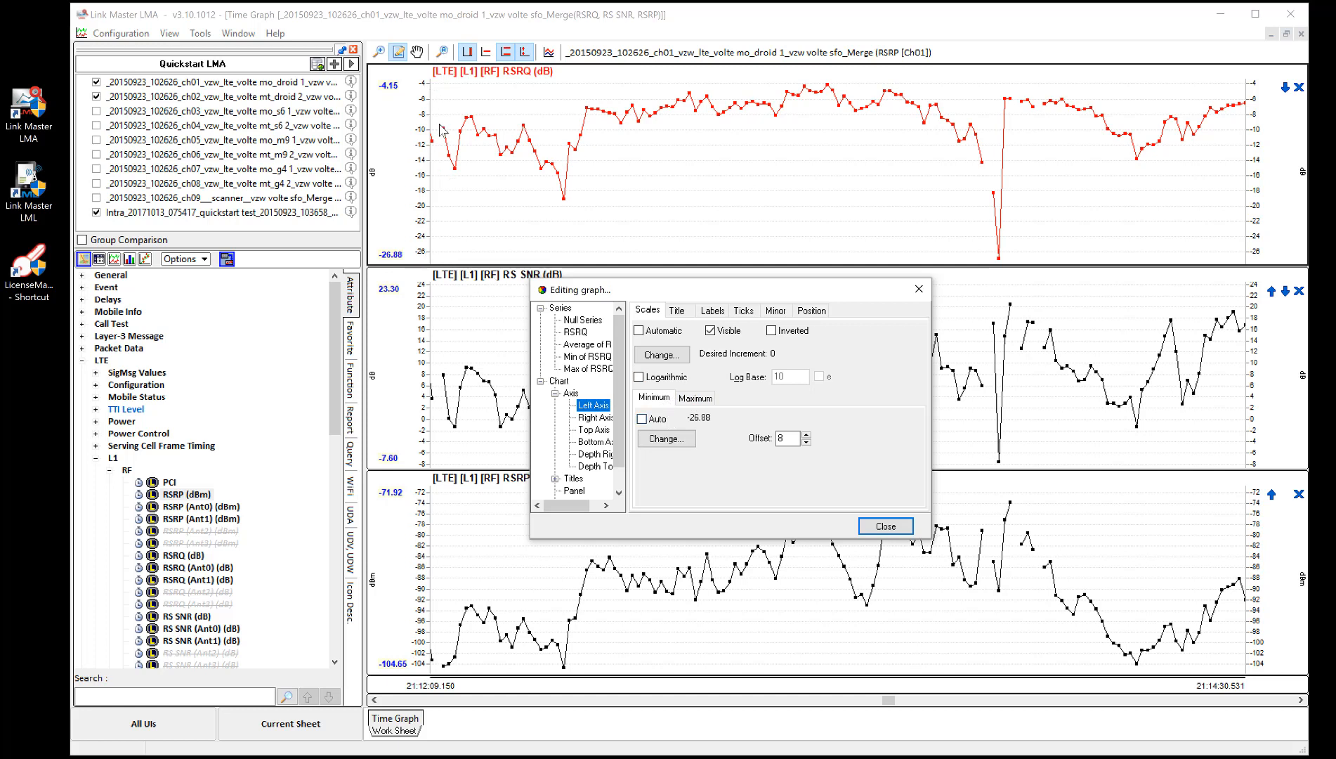
left_click(694, 398)
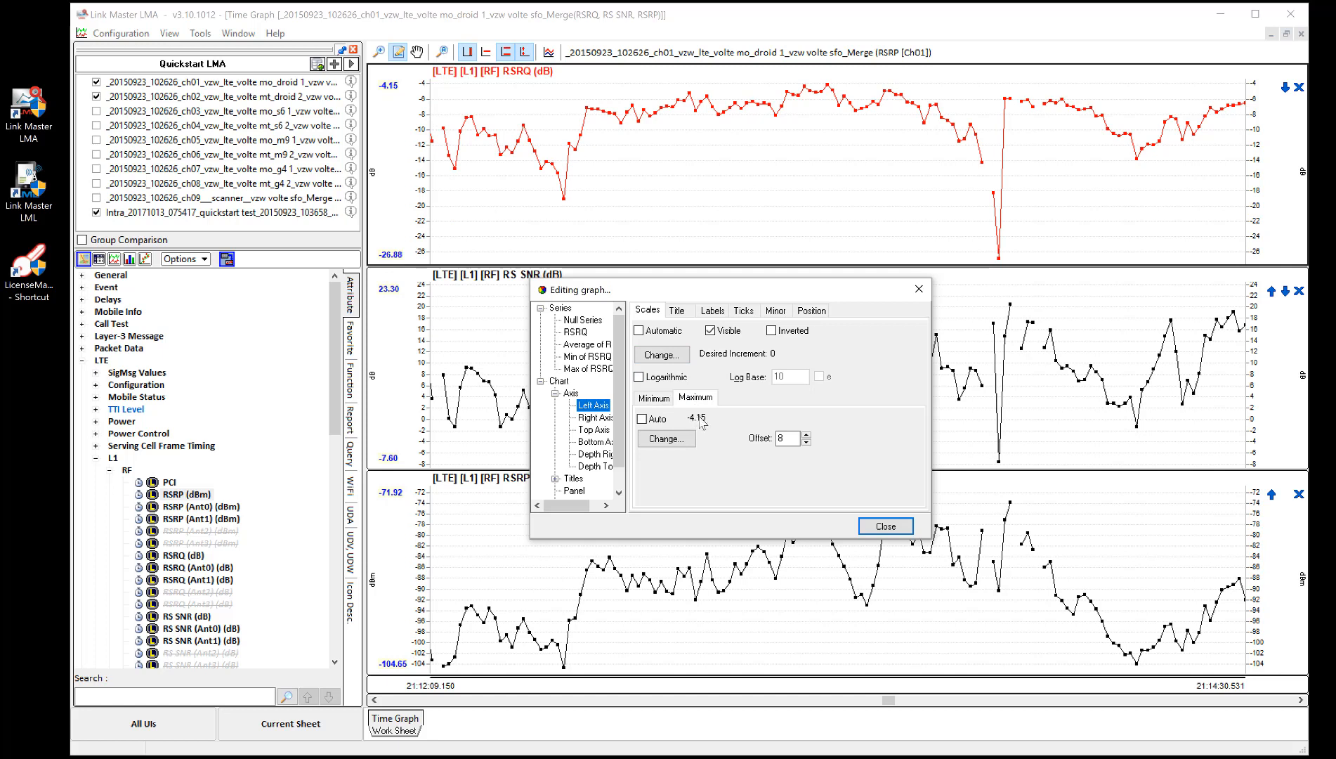
left_click(666, 438)
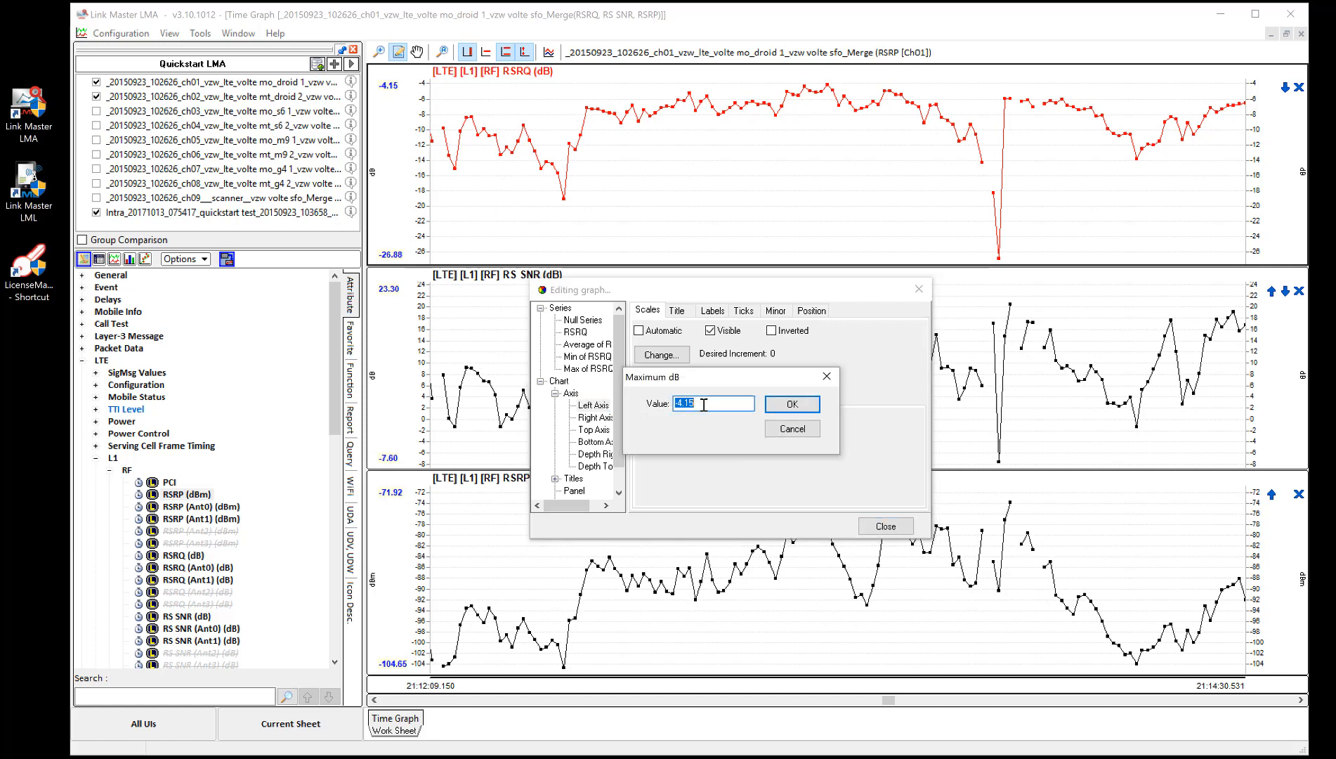
type("-2")
left_click(790, 406)
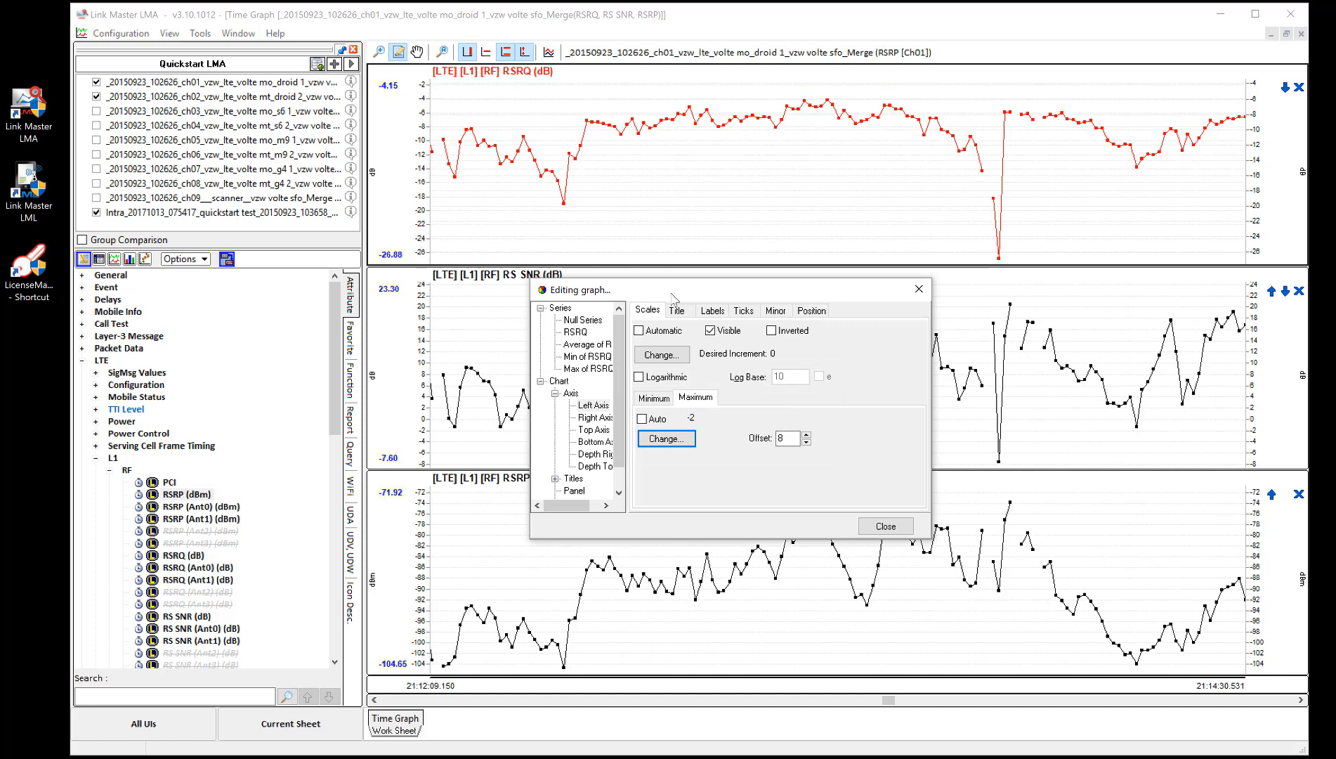
- Review the scale, title, label and tick settings of the RSRQ graph's right axis, and close the graph configuration
left_click(596, 418)
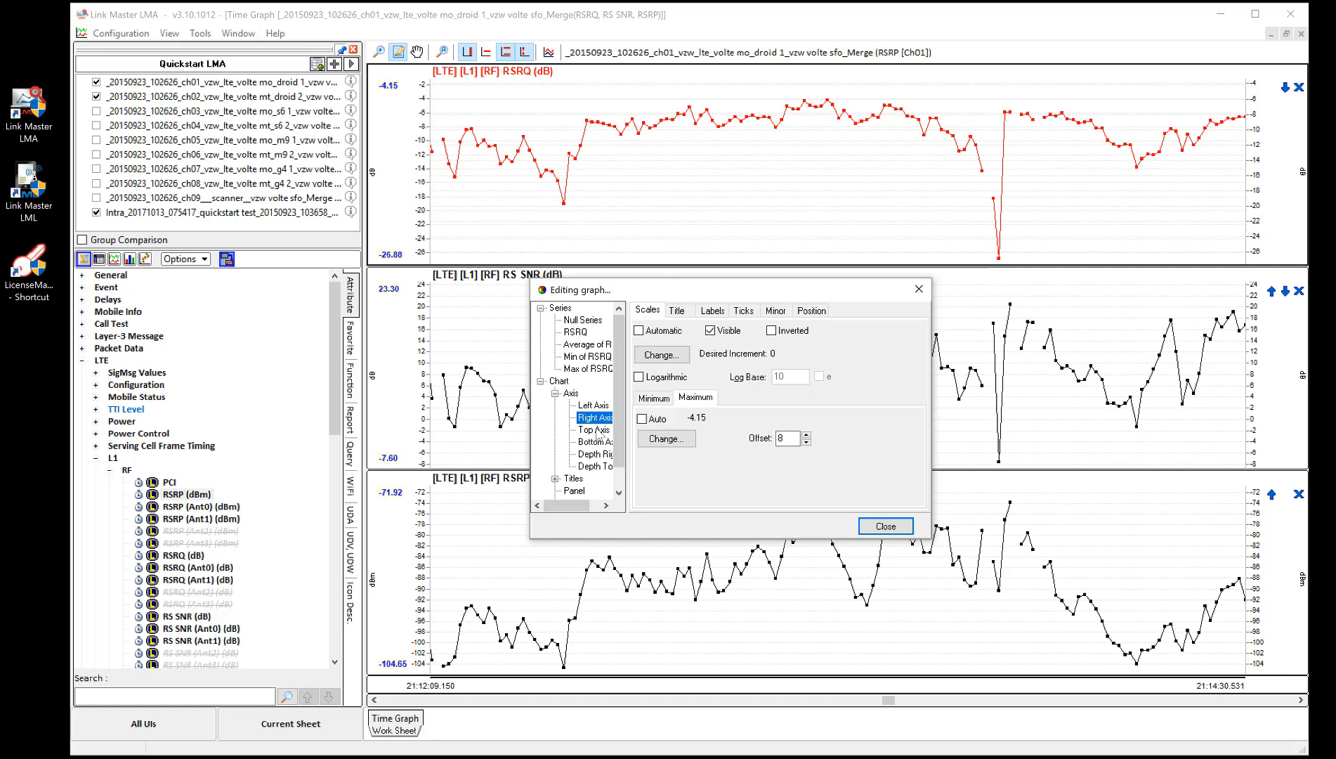
left_click(676, 309)
left_click(712, 310)
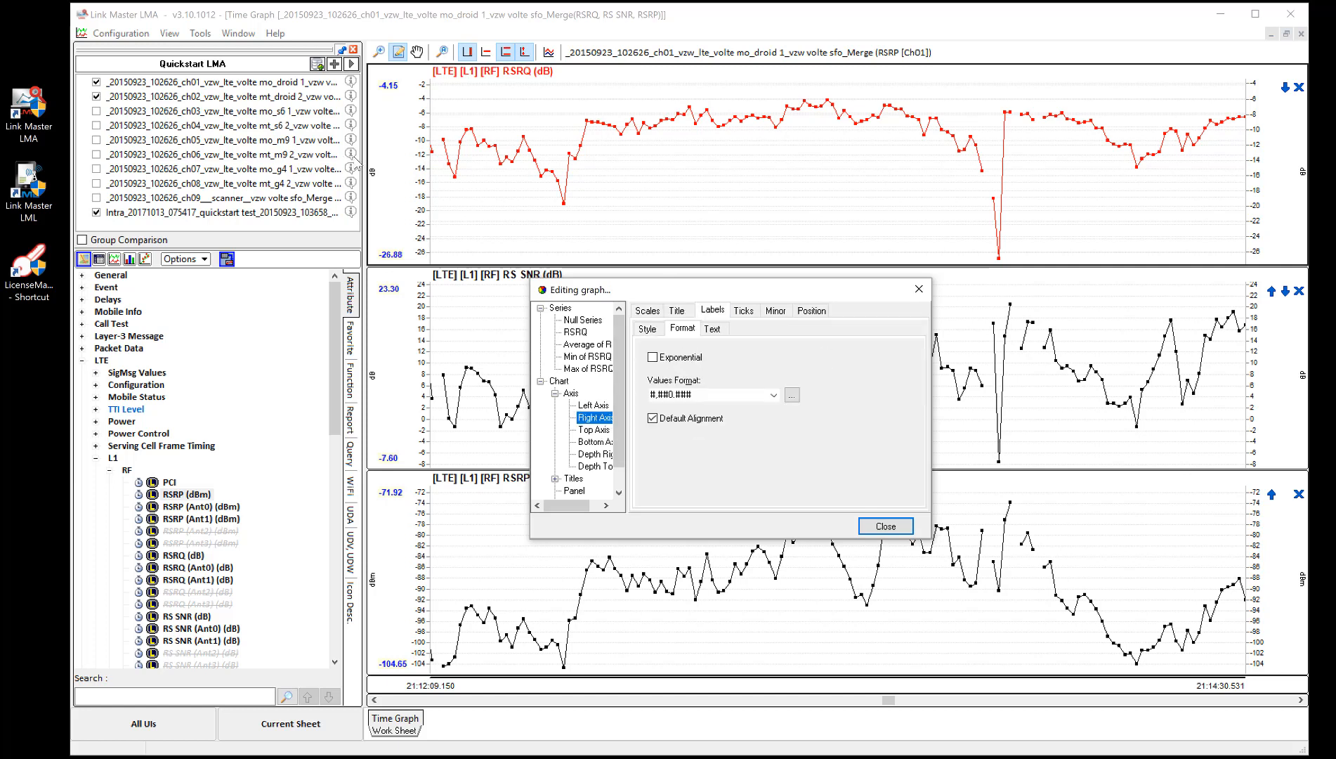
left_click(743, 309)
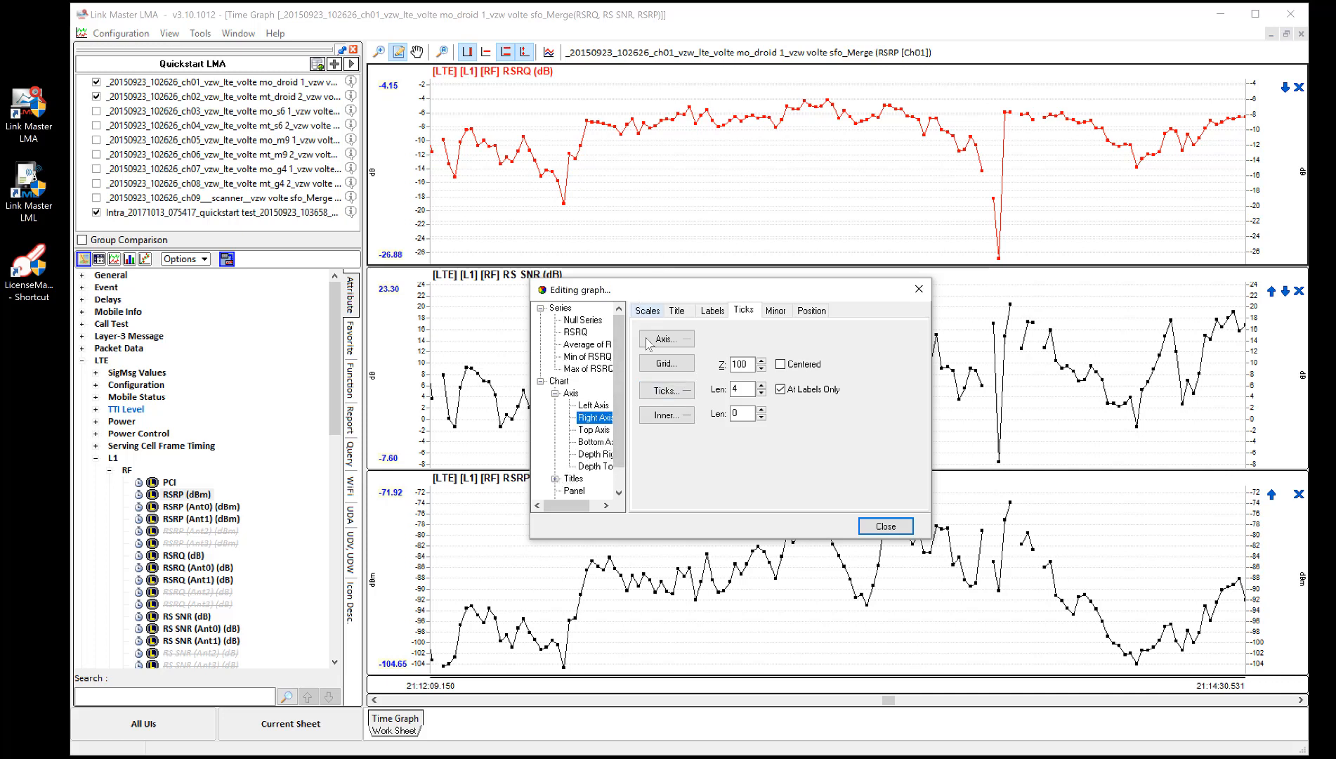
left_click(886, 527)
right_click(680, 193)
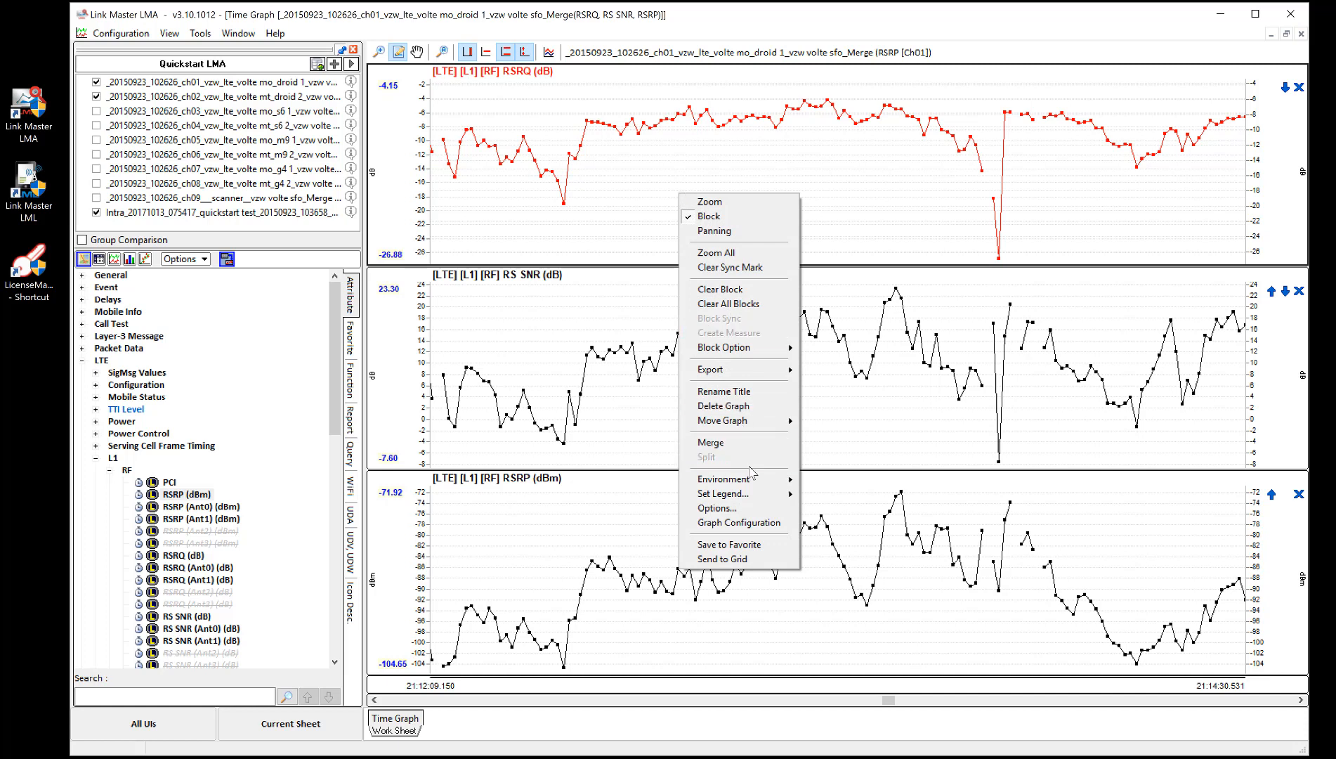
left_click(760, 527)
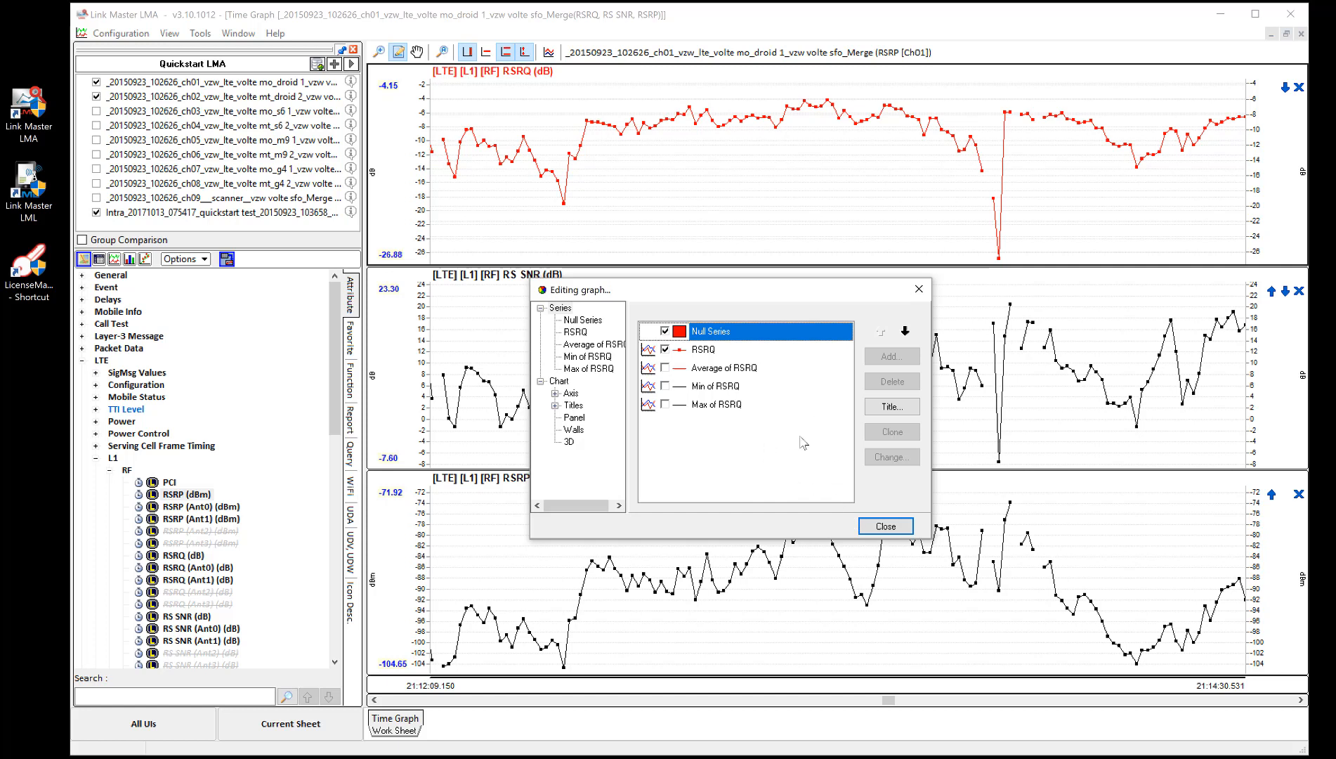
left_click(889, 527)
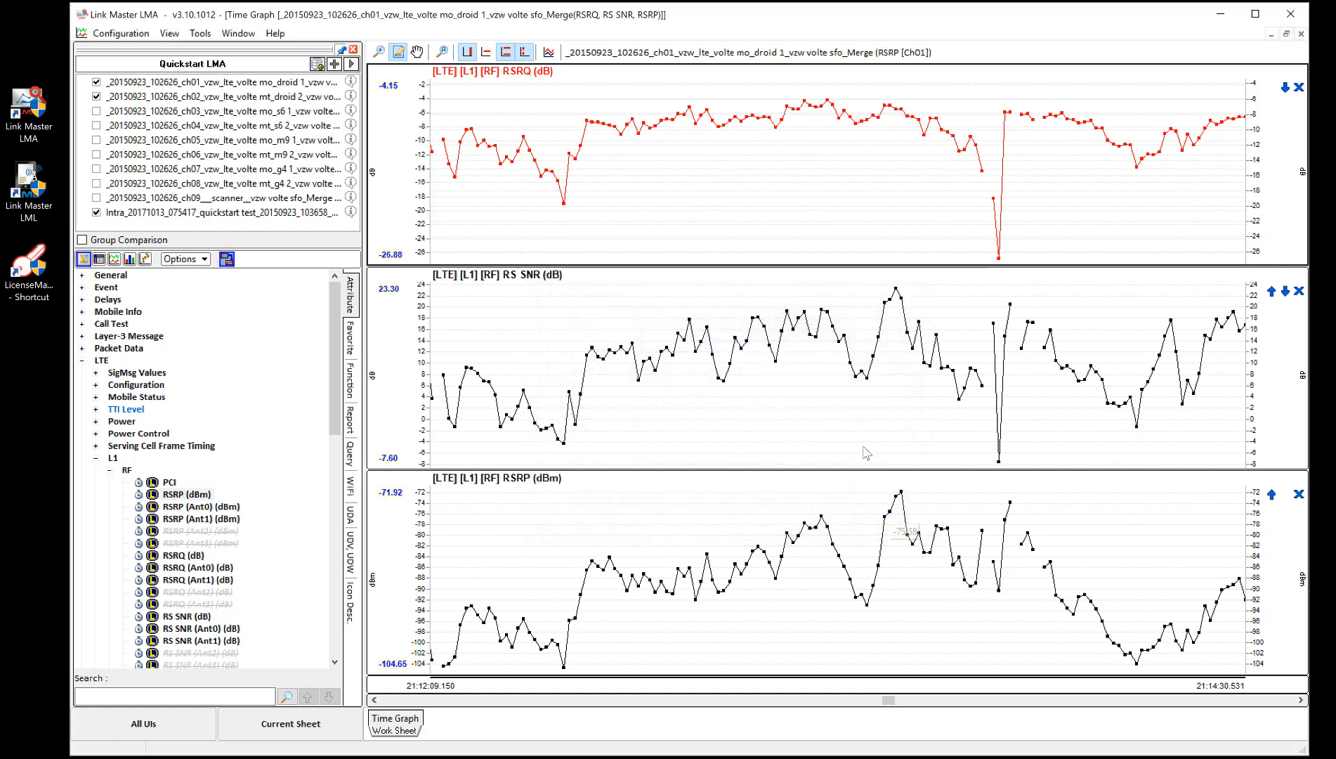
- Export all the time graphs to the clipboard
right_click(667, 190)
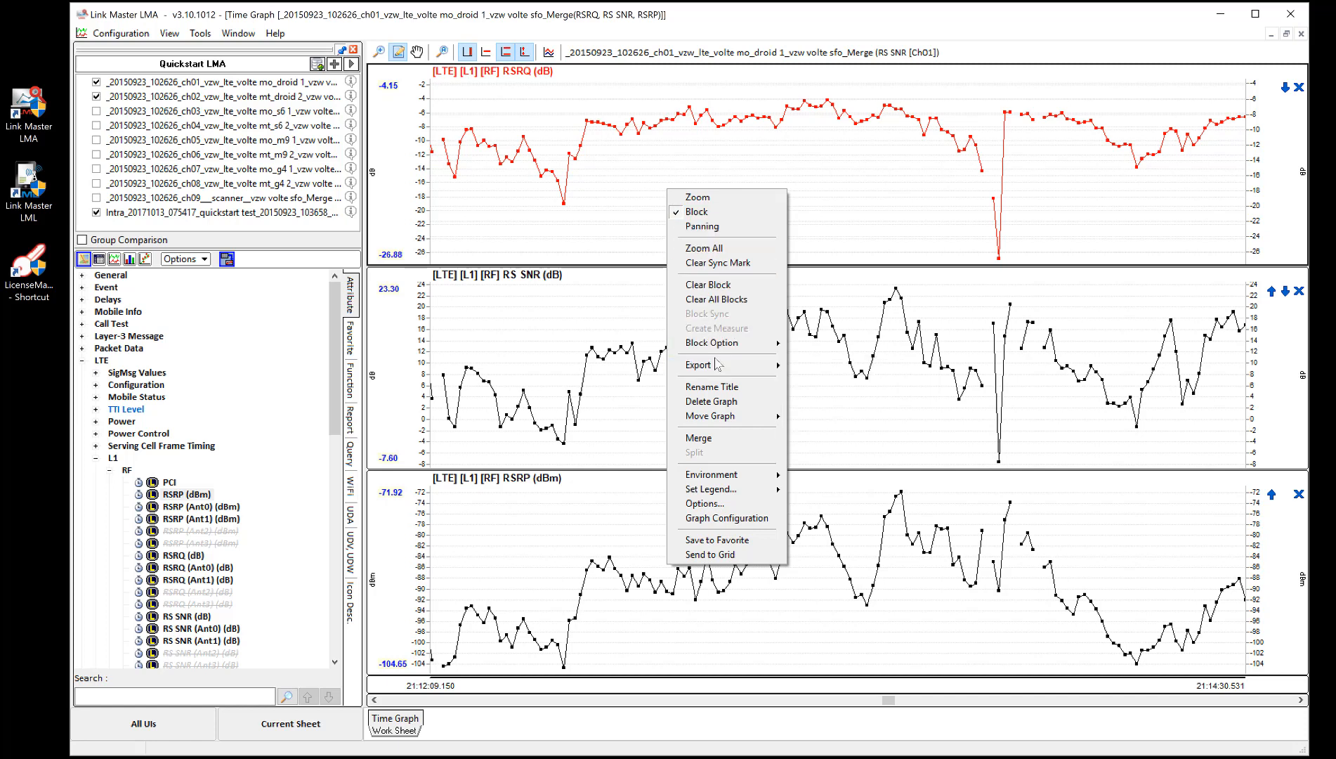
mouse_move(717, 367)
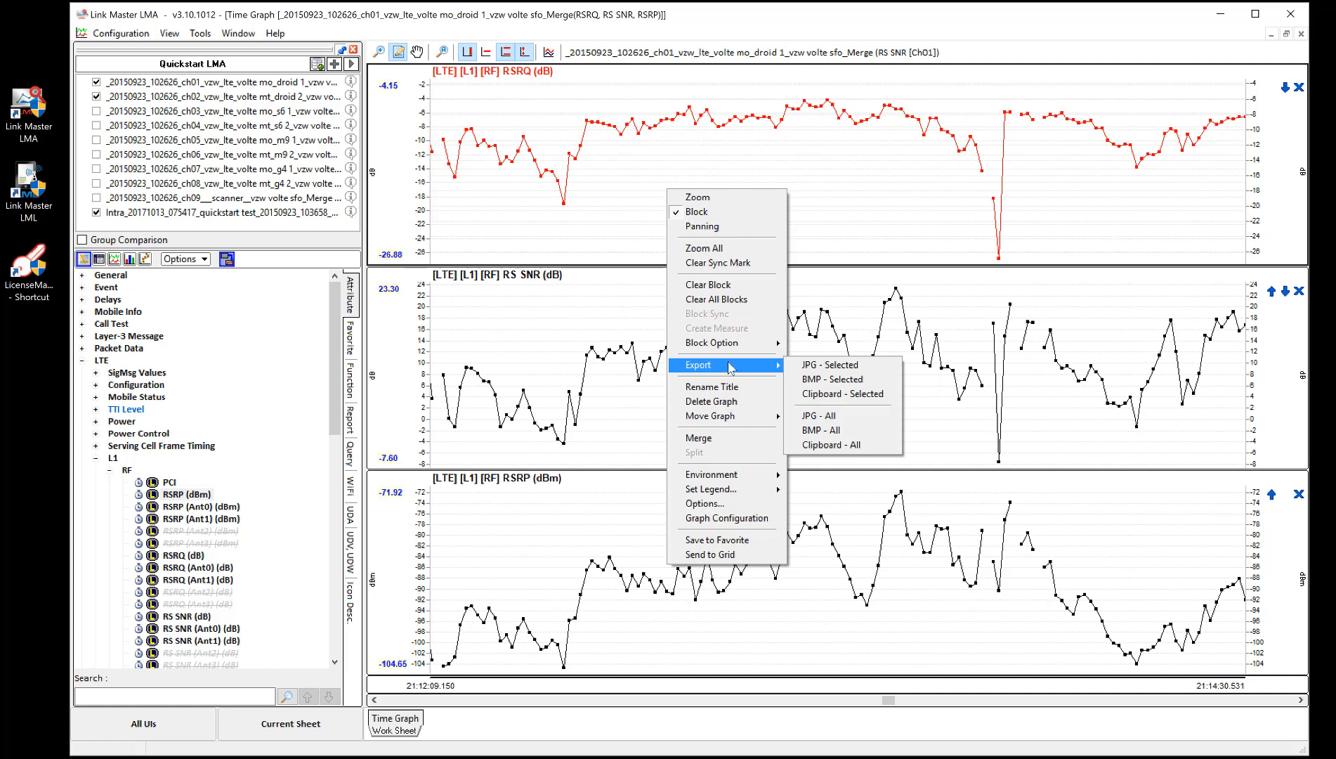
left_click(850, 447)
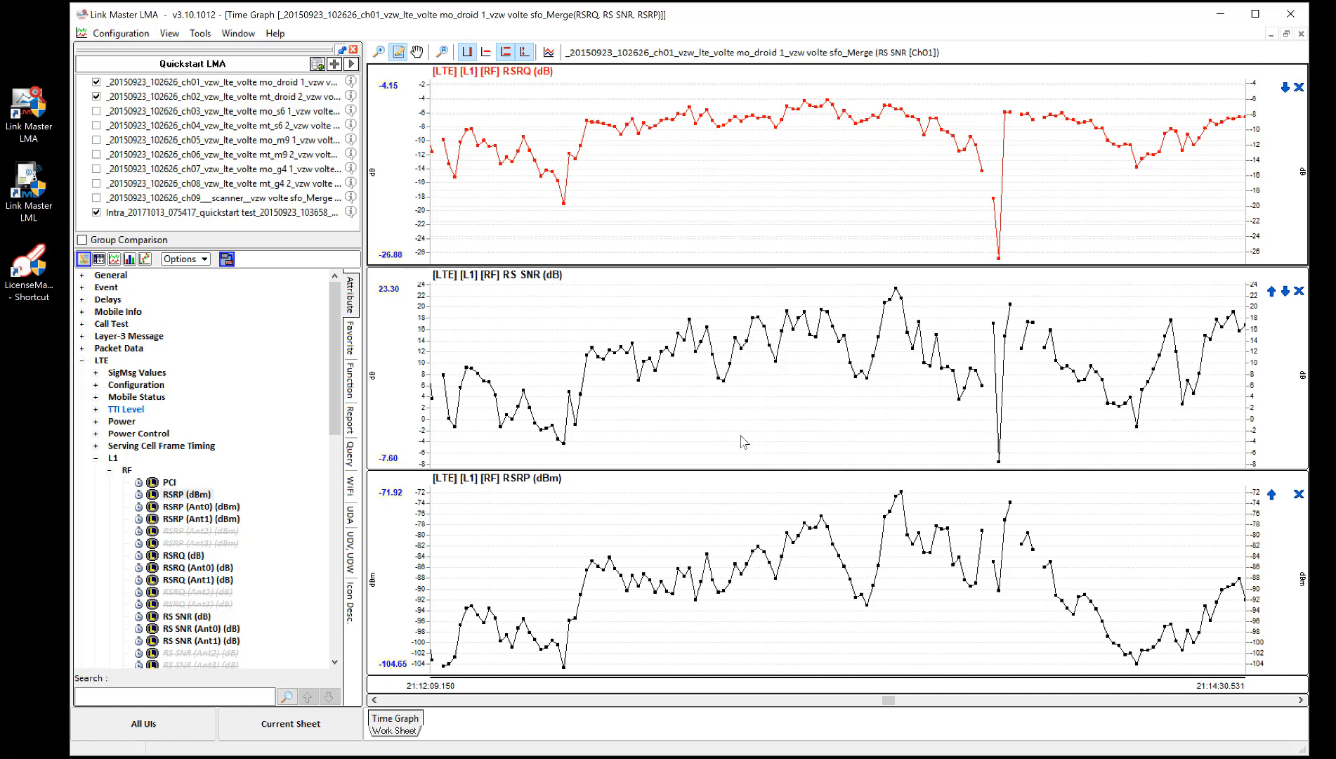
- Open PowerPoint, create a blank presentation and dismiss the document recovery list
key("super")
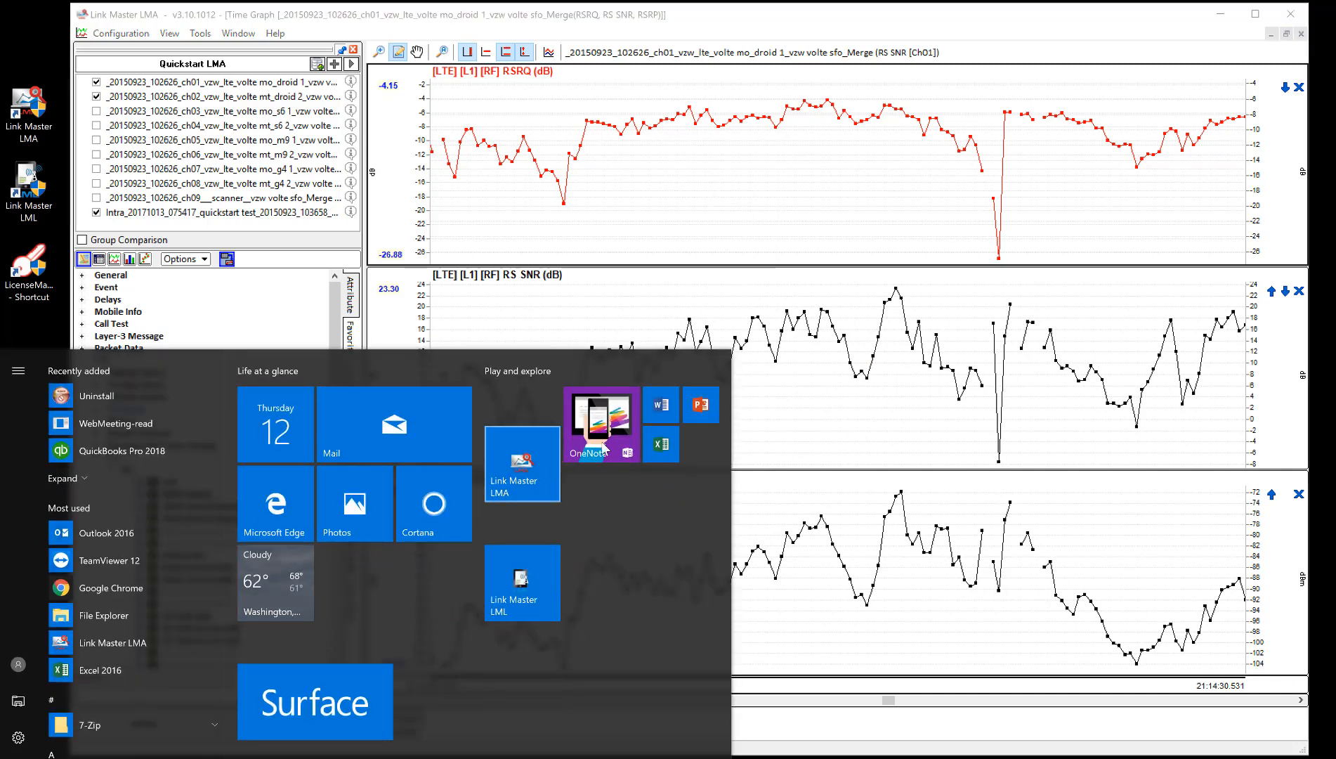
left_click(700, 404)
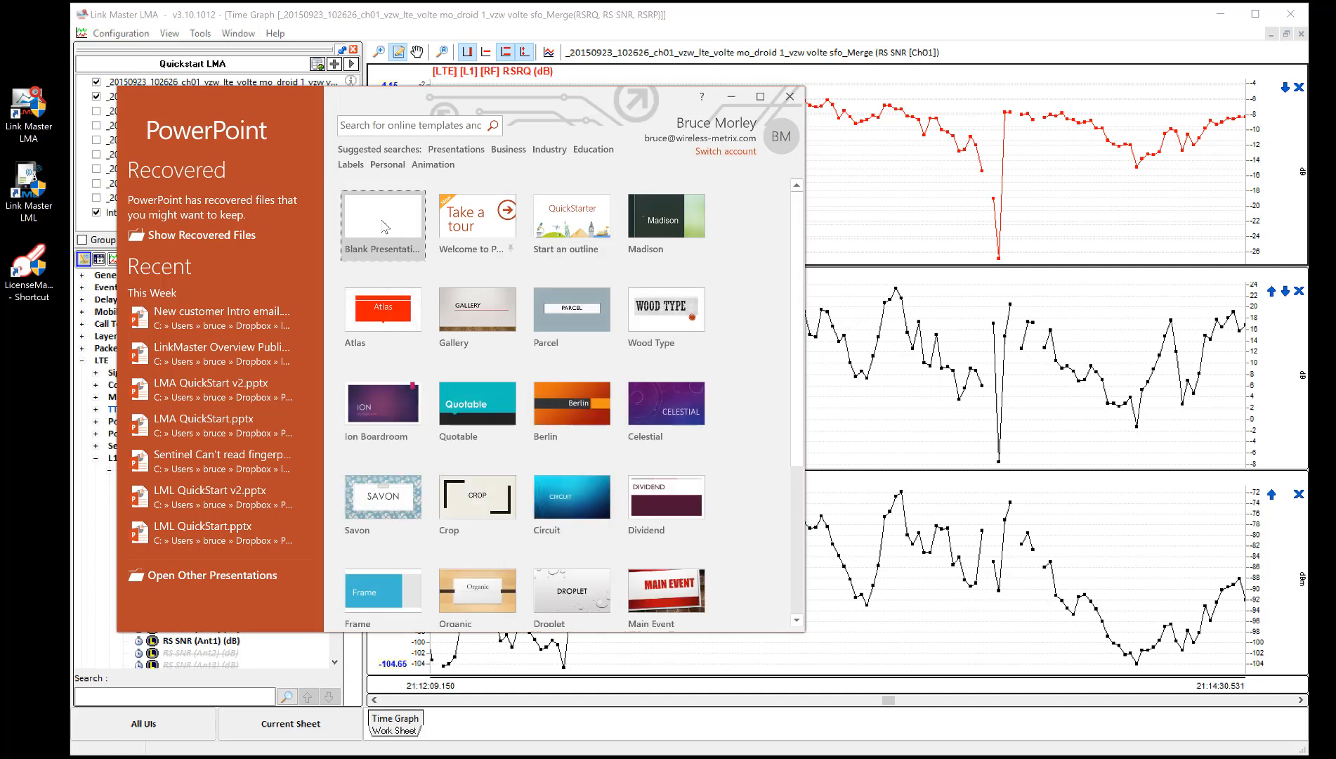
left_click(384, 227)
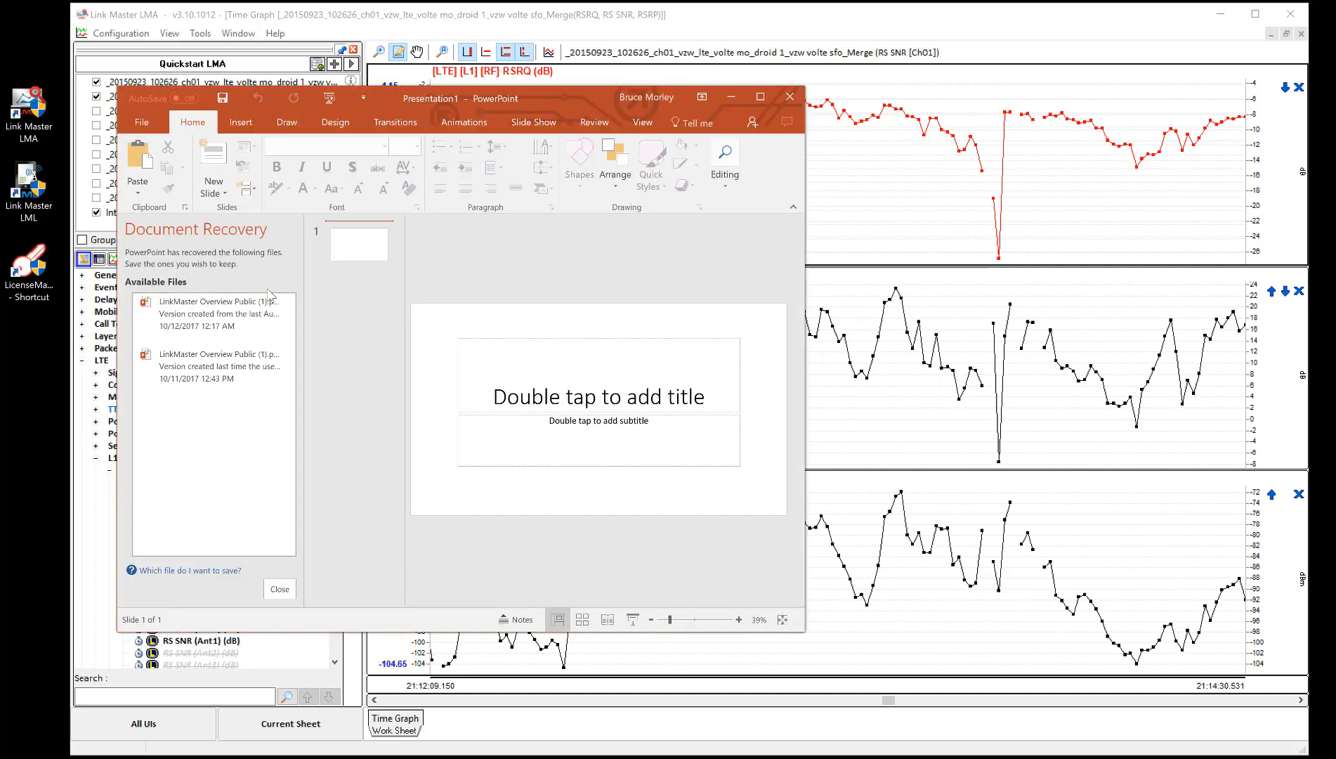
left_click(278, 589)
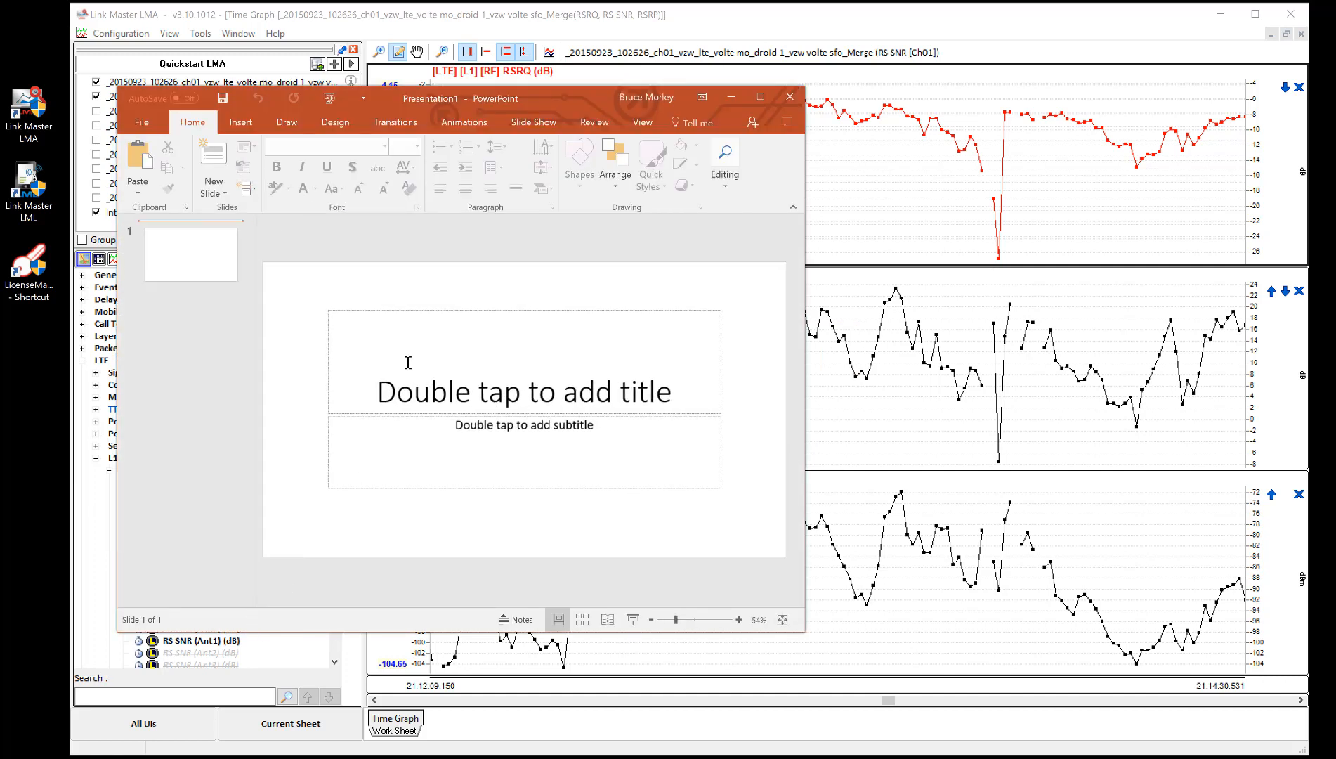
- Change the slide to a blank layout and paste the copied graphs onto it
left_click(222, 233)
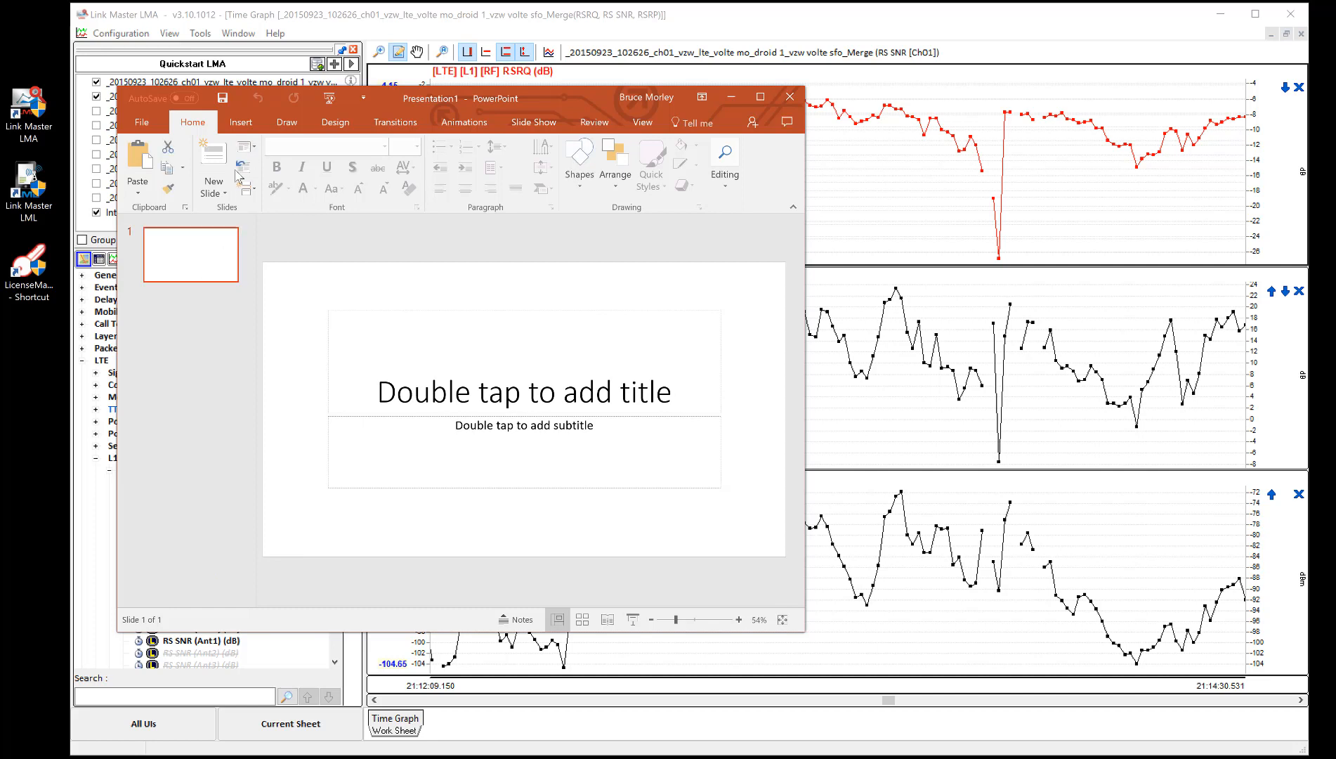
left_click(245, 146)
left_click(279, 361)
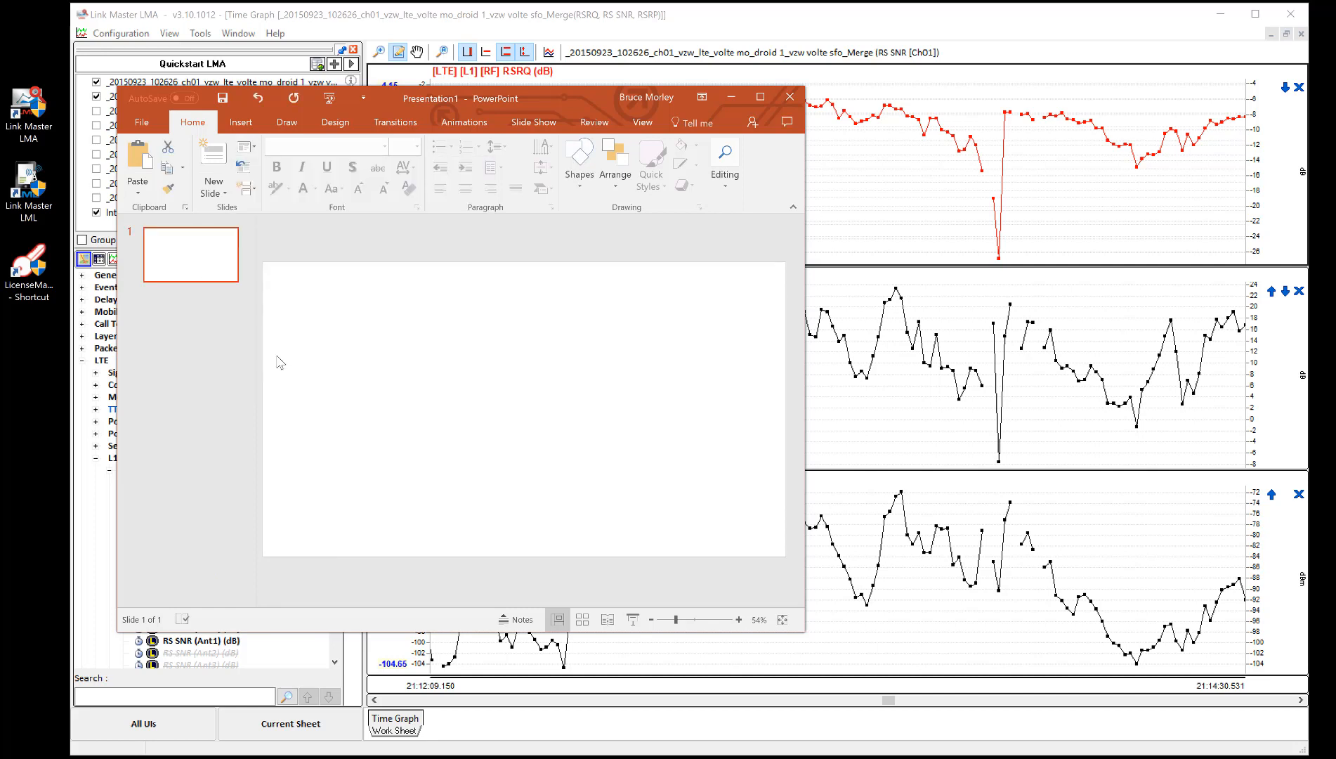
right_click(396, 333)
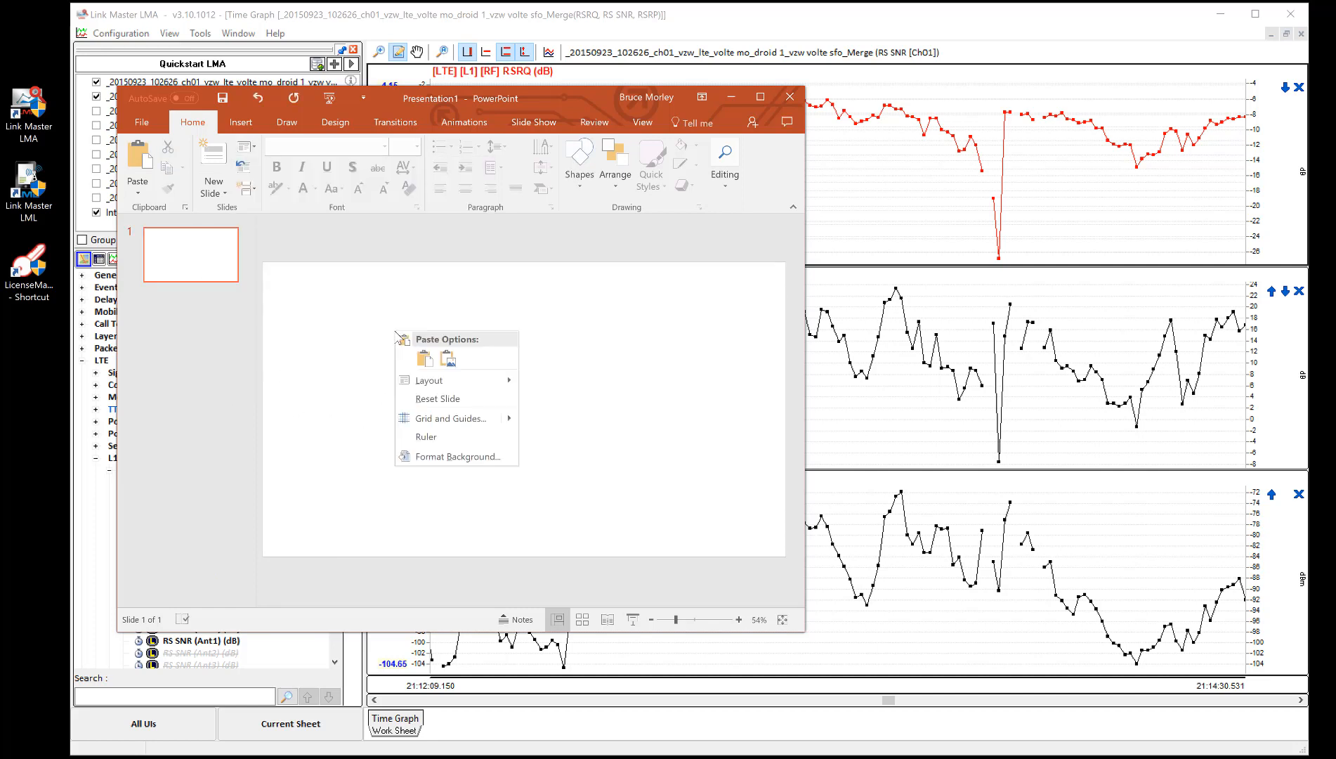
left_click(421, 360)
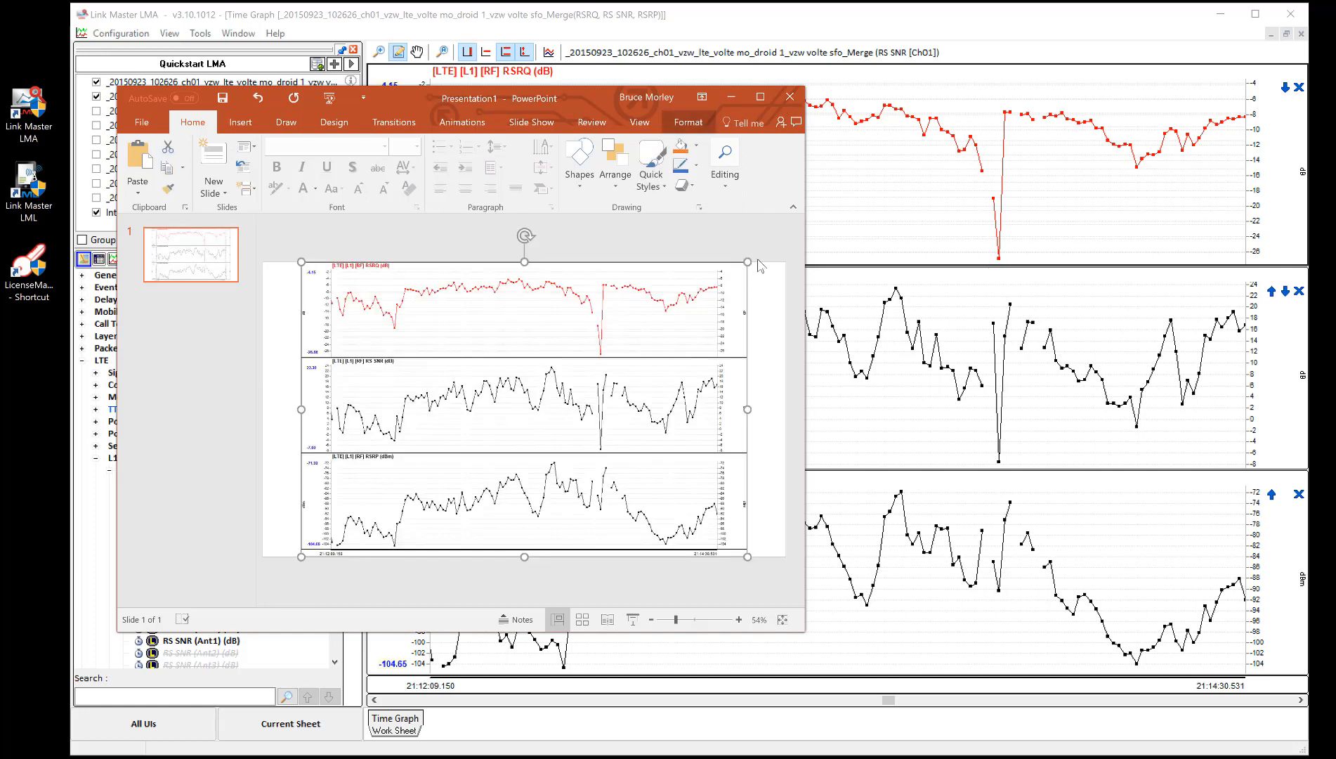
- Shrink and reposition the pasted graph picture on the slide, and close PowerPoint without saving the presentation
left_click_drag(749, 258, 648, 329)
left_click_drag(520, 390, 573, 354)
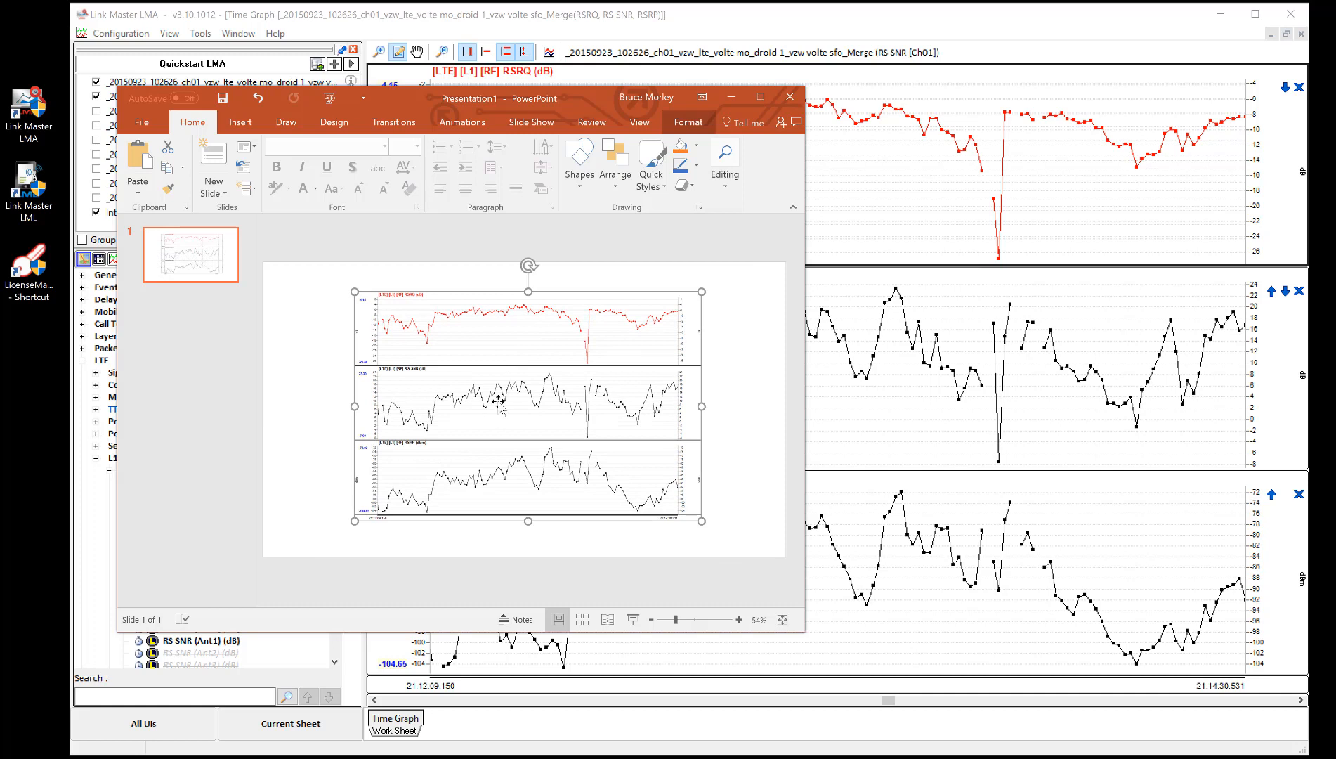
left_click_drag(499, 405, 470, 403)
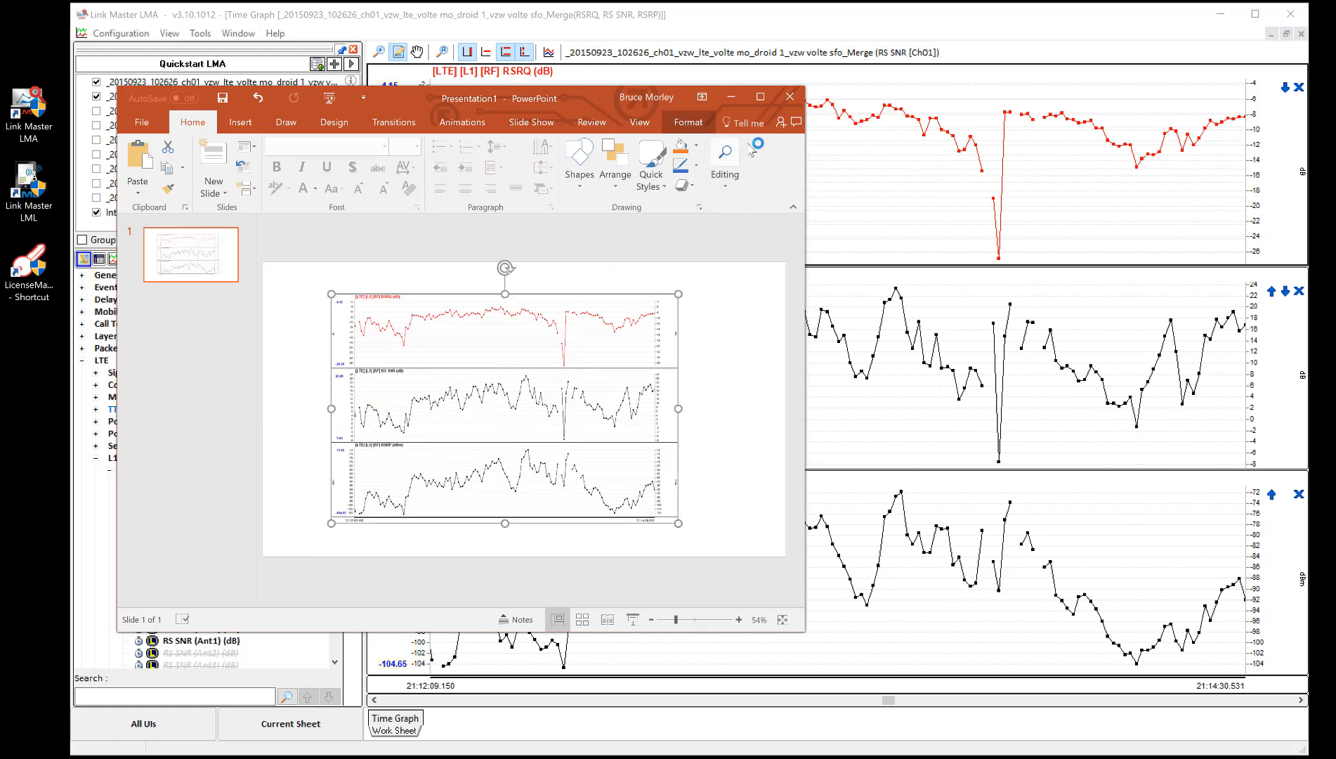
left_click(787, 99)
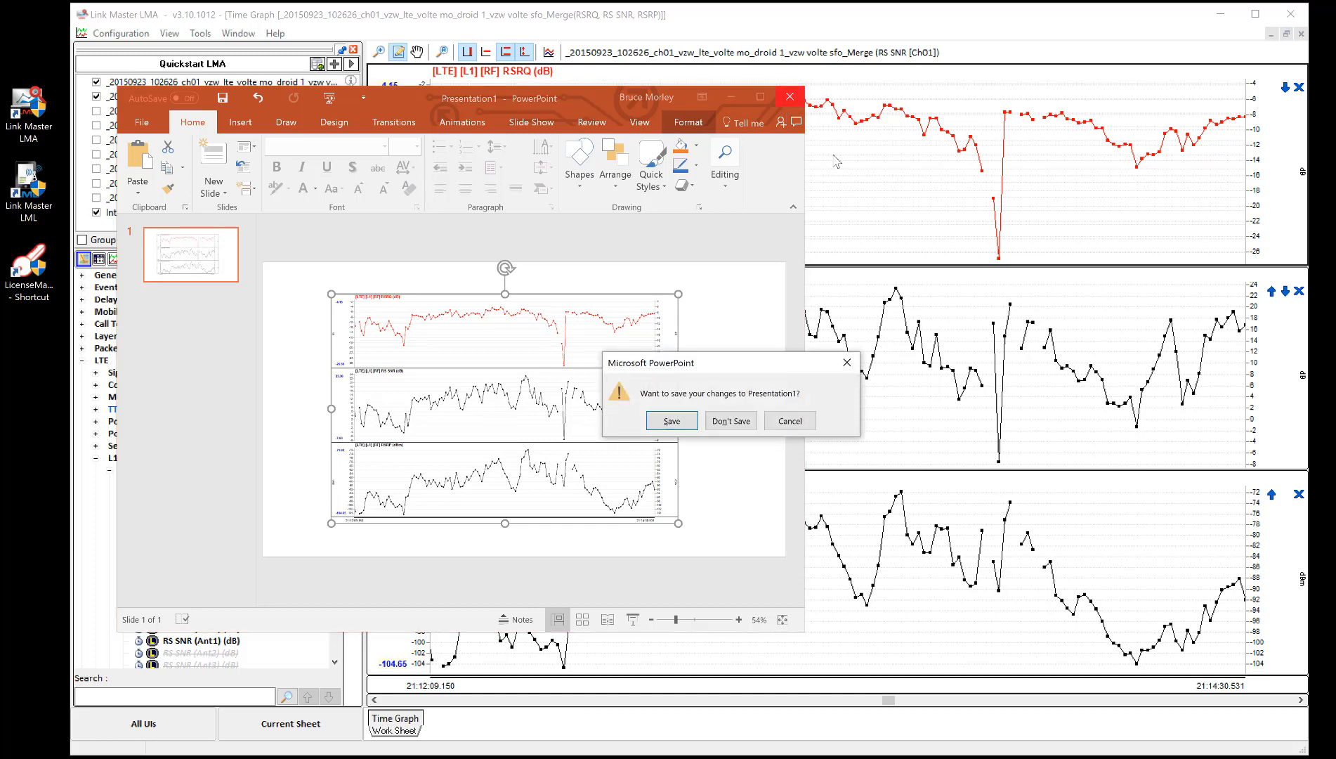
left_click(731, 420)
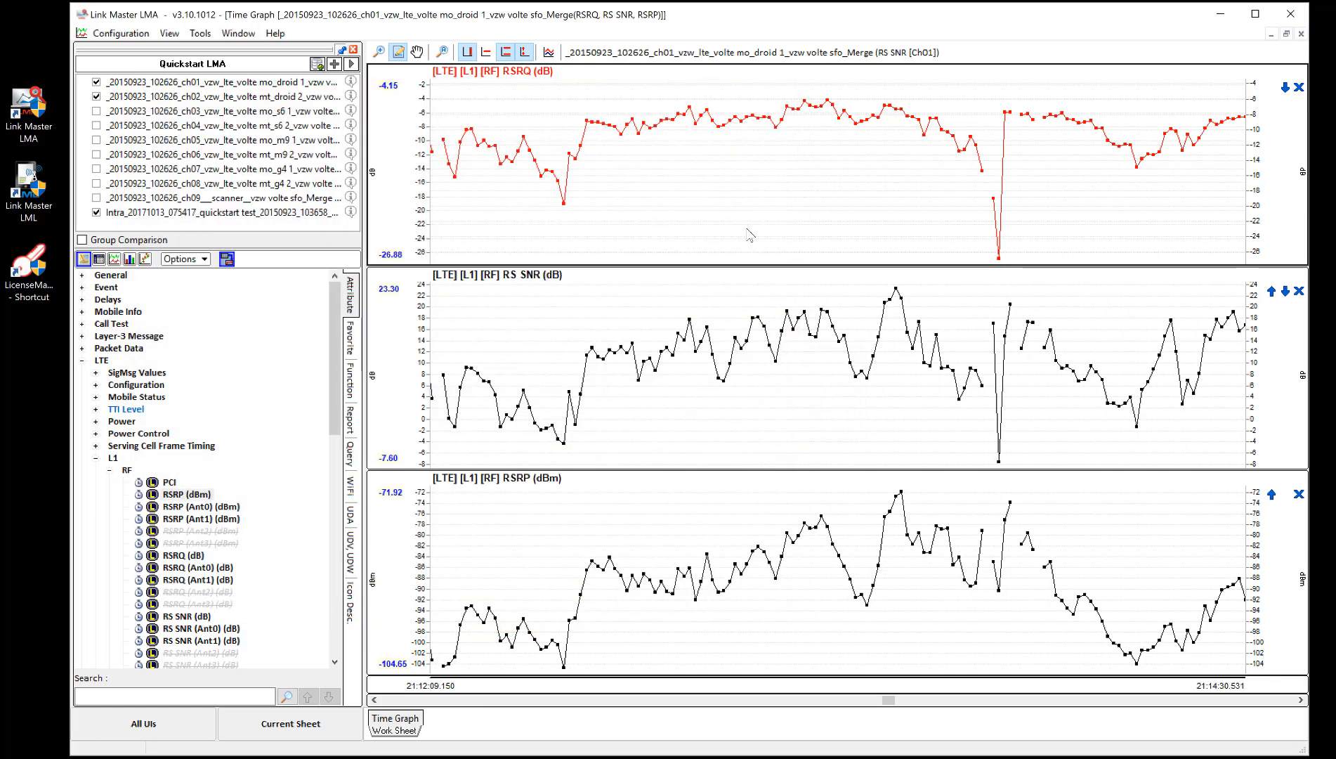